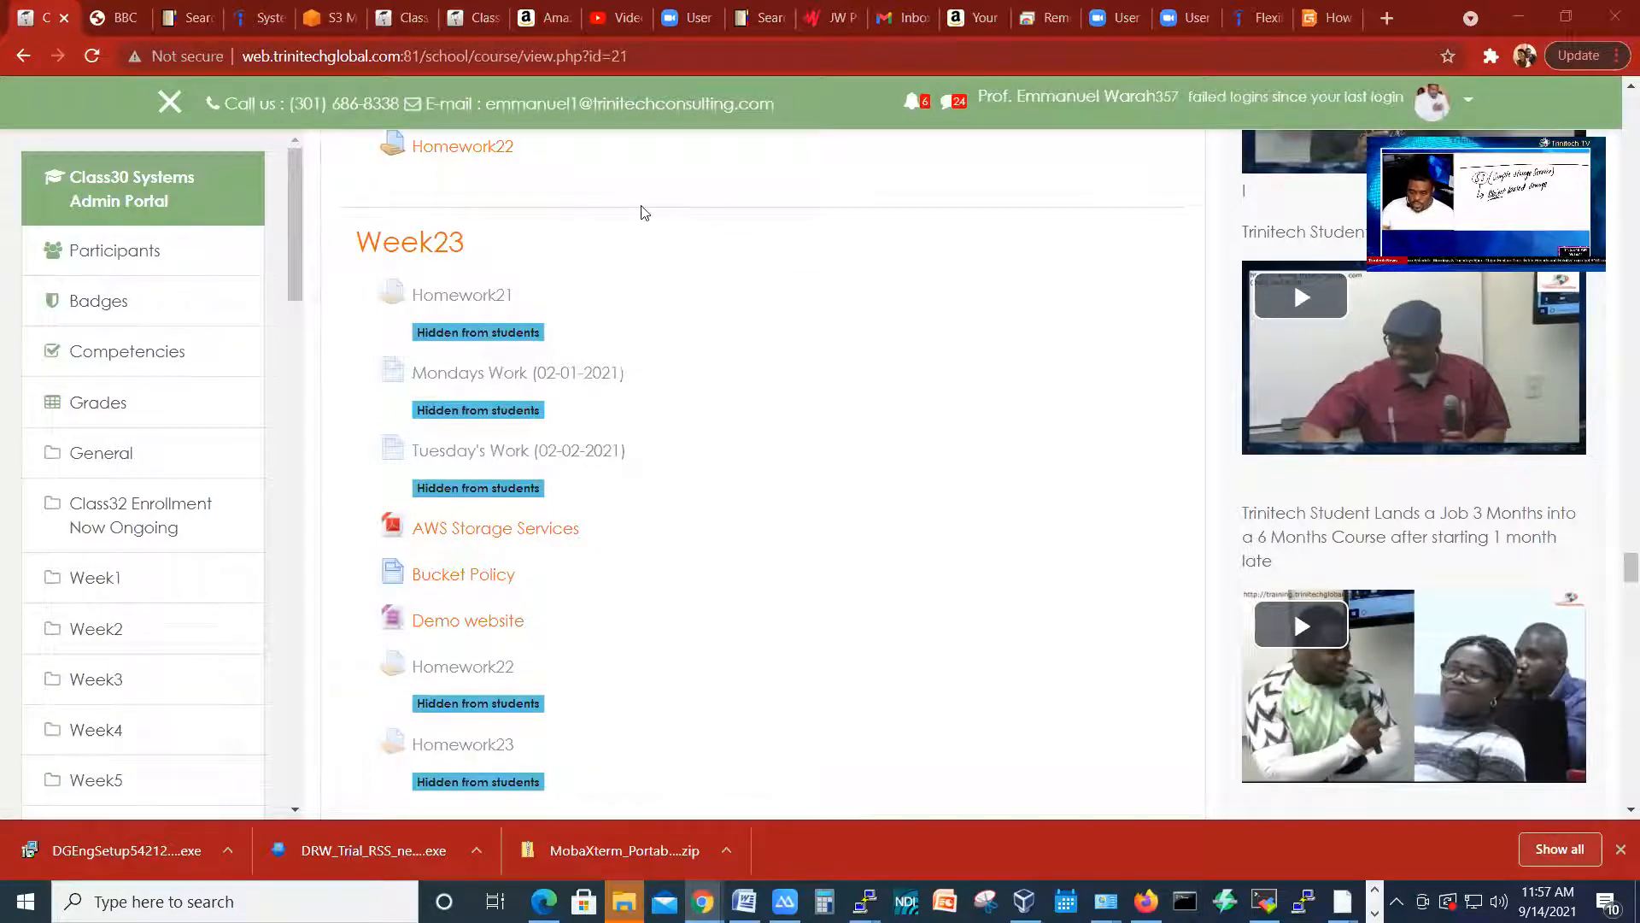
Step: Download the Demo website archive from the Week23 section and show the downloaded file in its folder
scroll(644, 212, down, 2)
scroll(651, 227, up, 1)
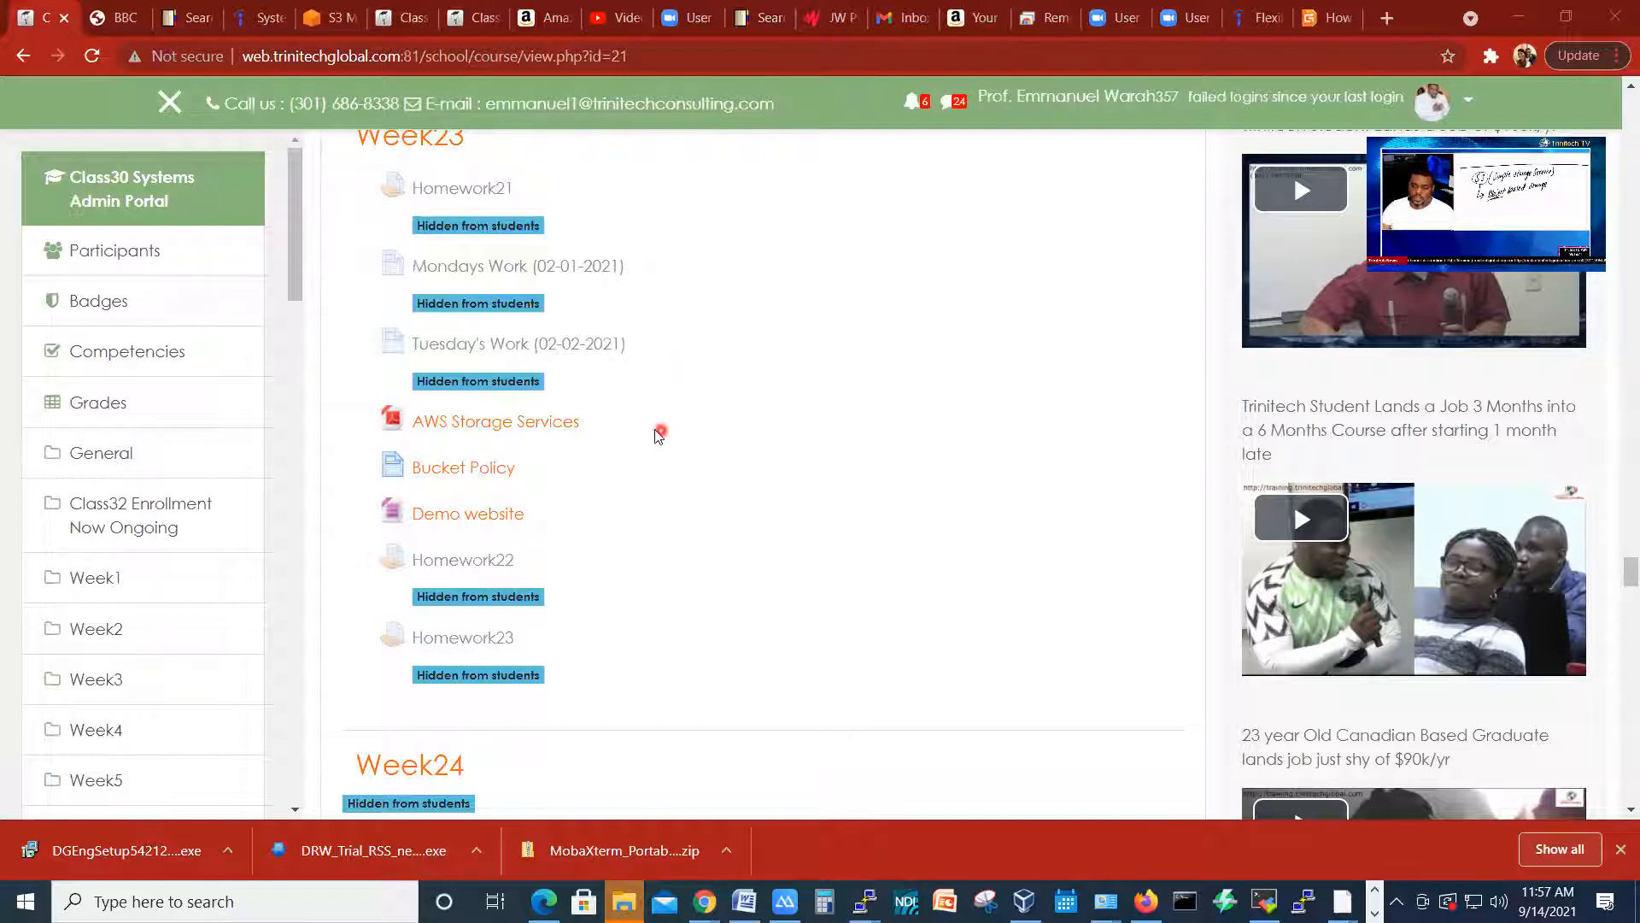
click(469, 523)
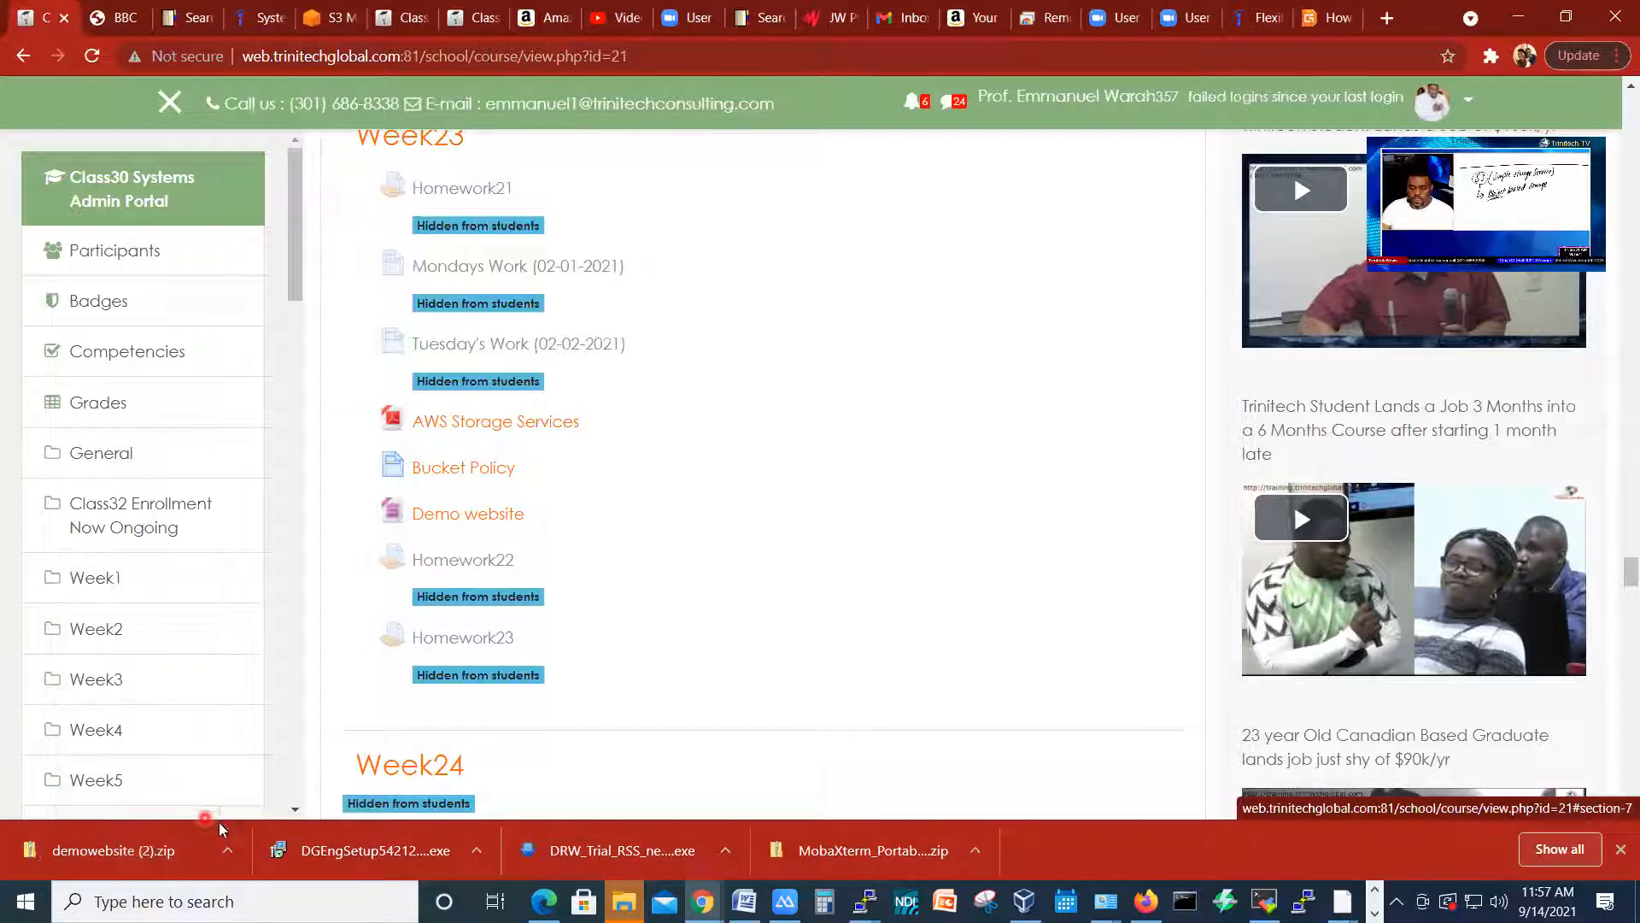
click(156, 838)
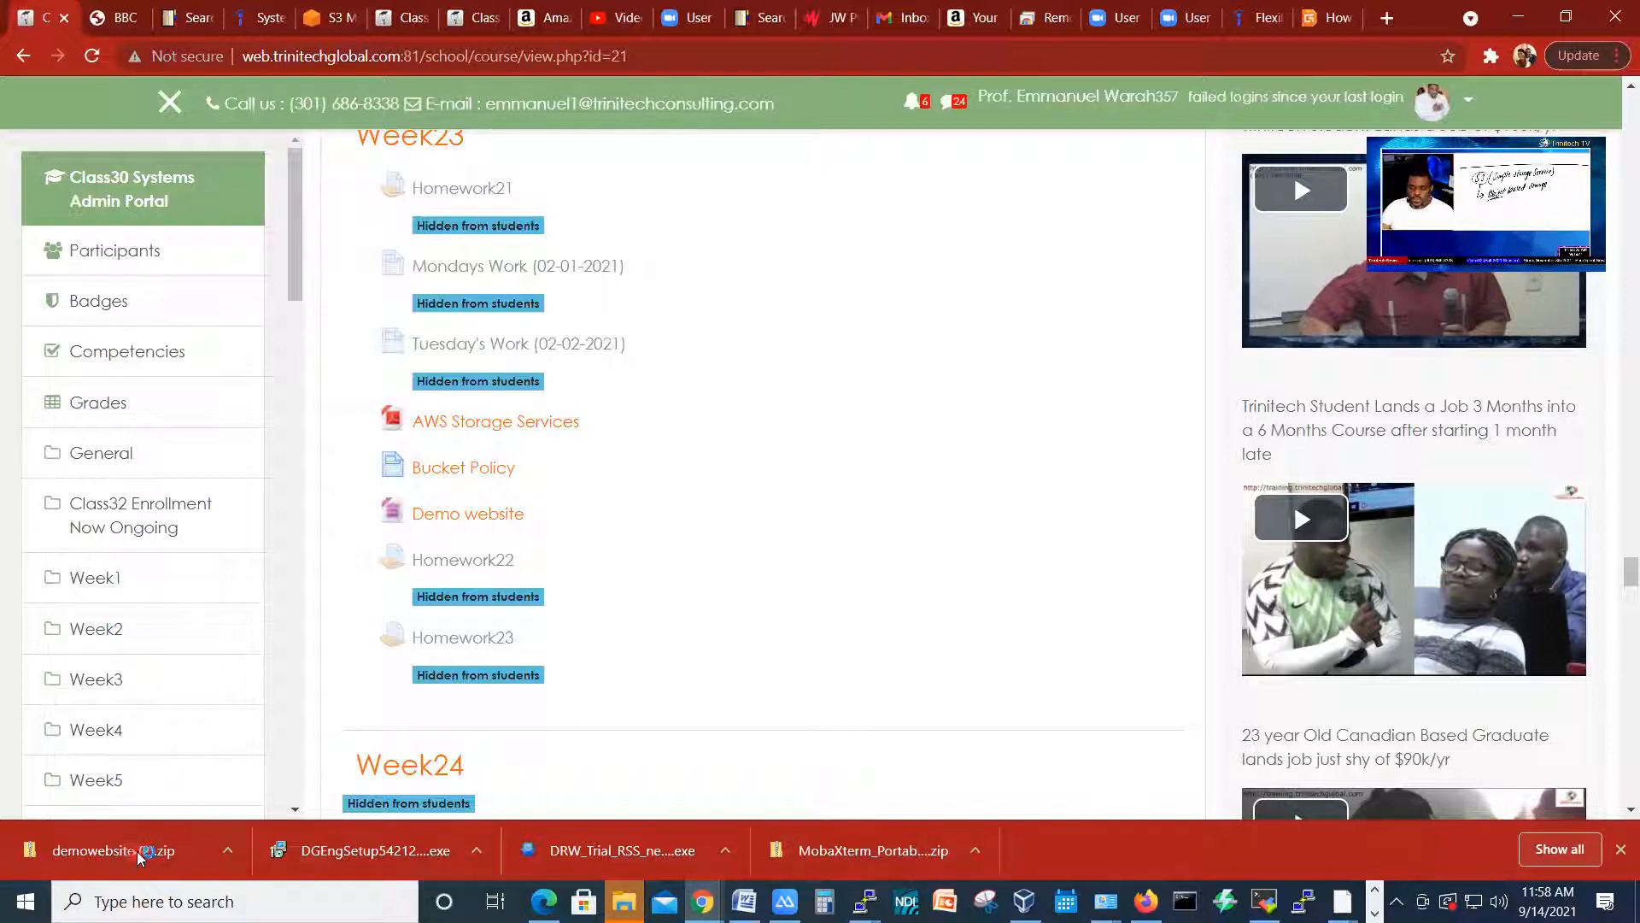
click(1548, 849)
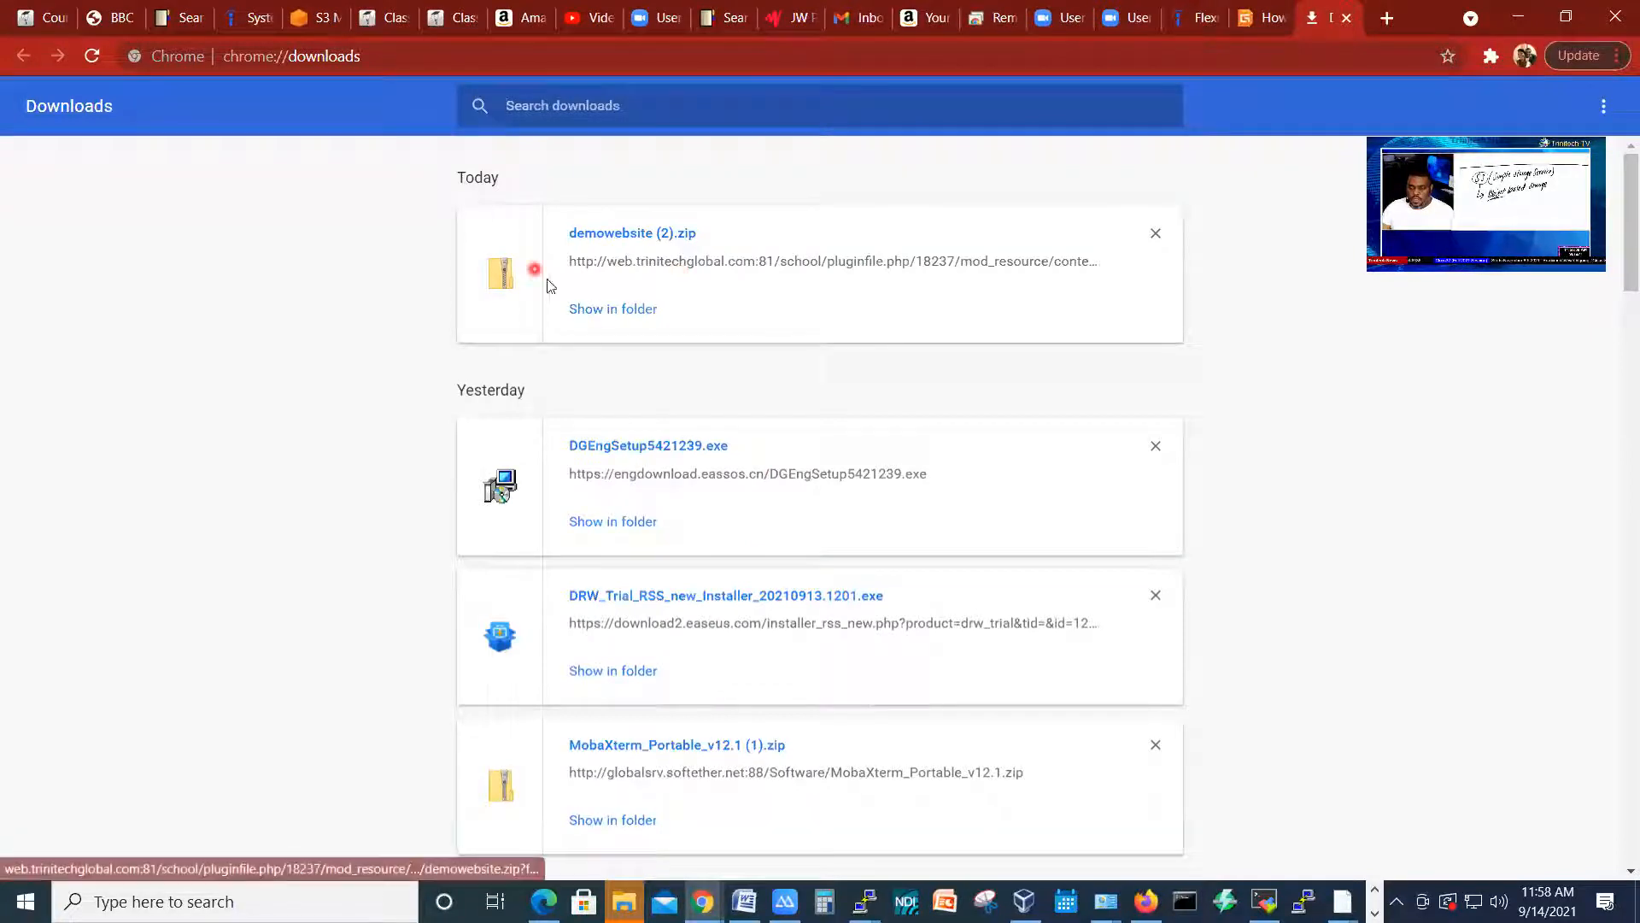
click(603, 312)
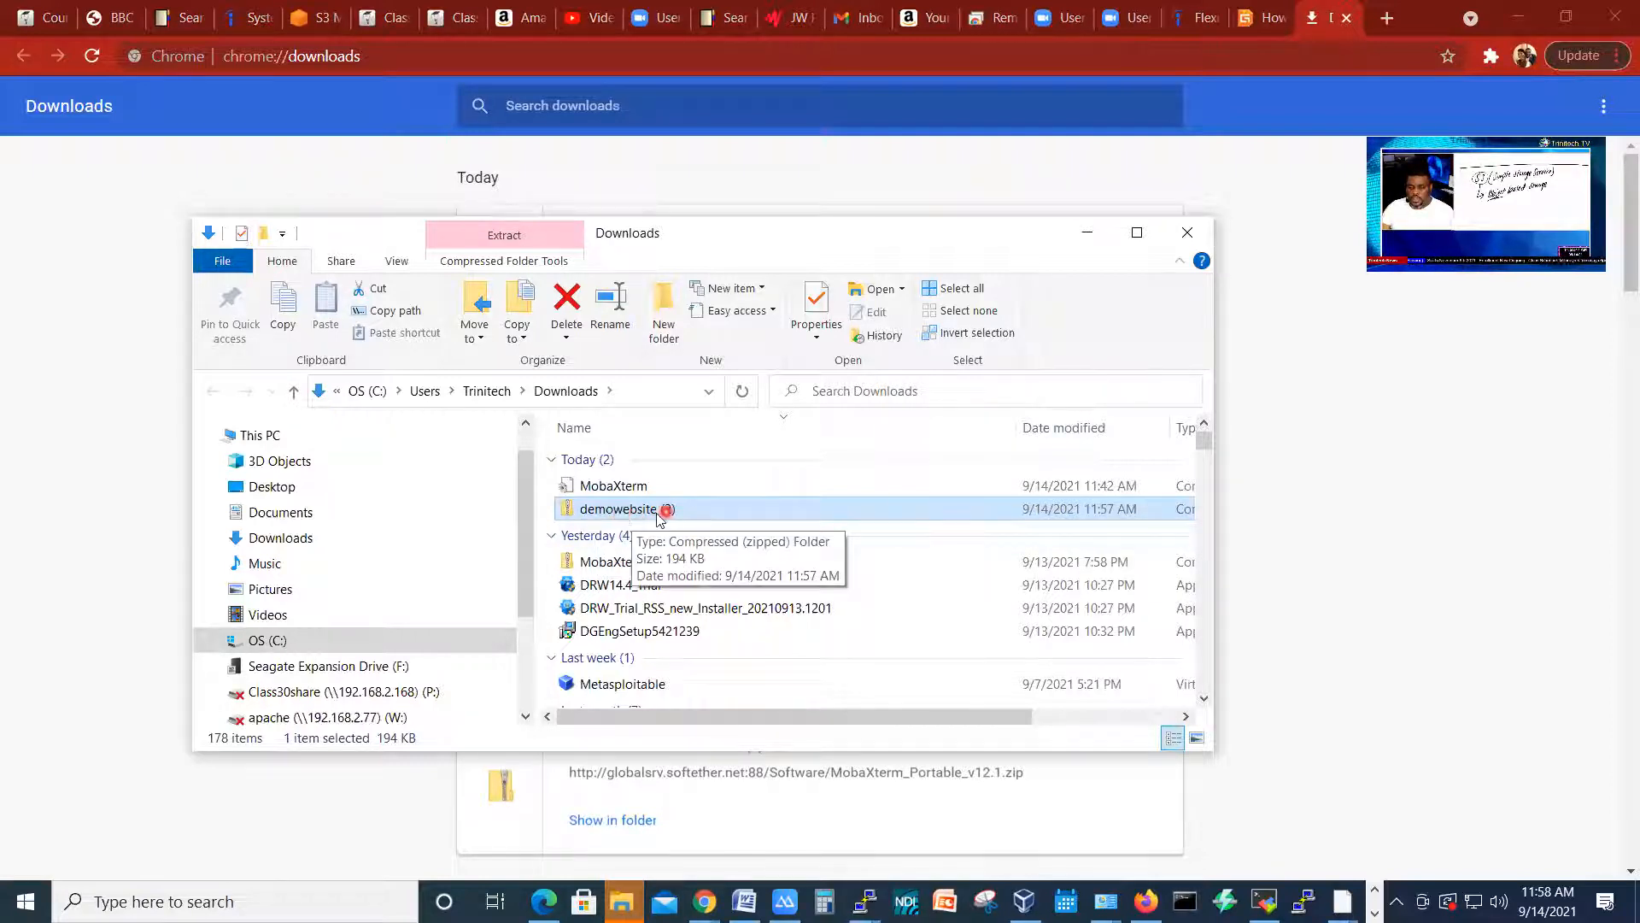
Step: Extract the demowebsite (2) archive into the suggested demowebsite (2) folder in Downloads
click(507, 239)
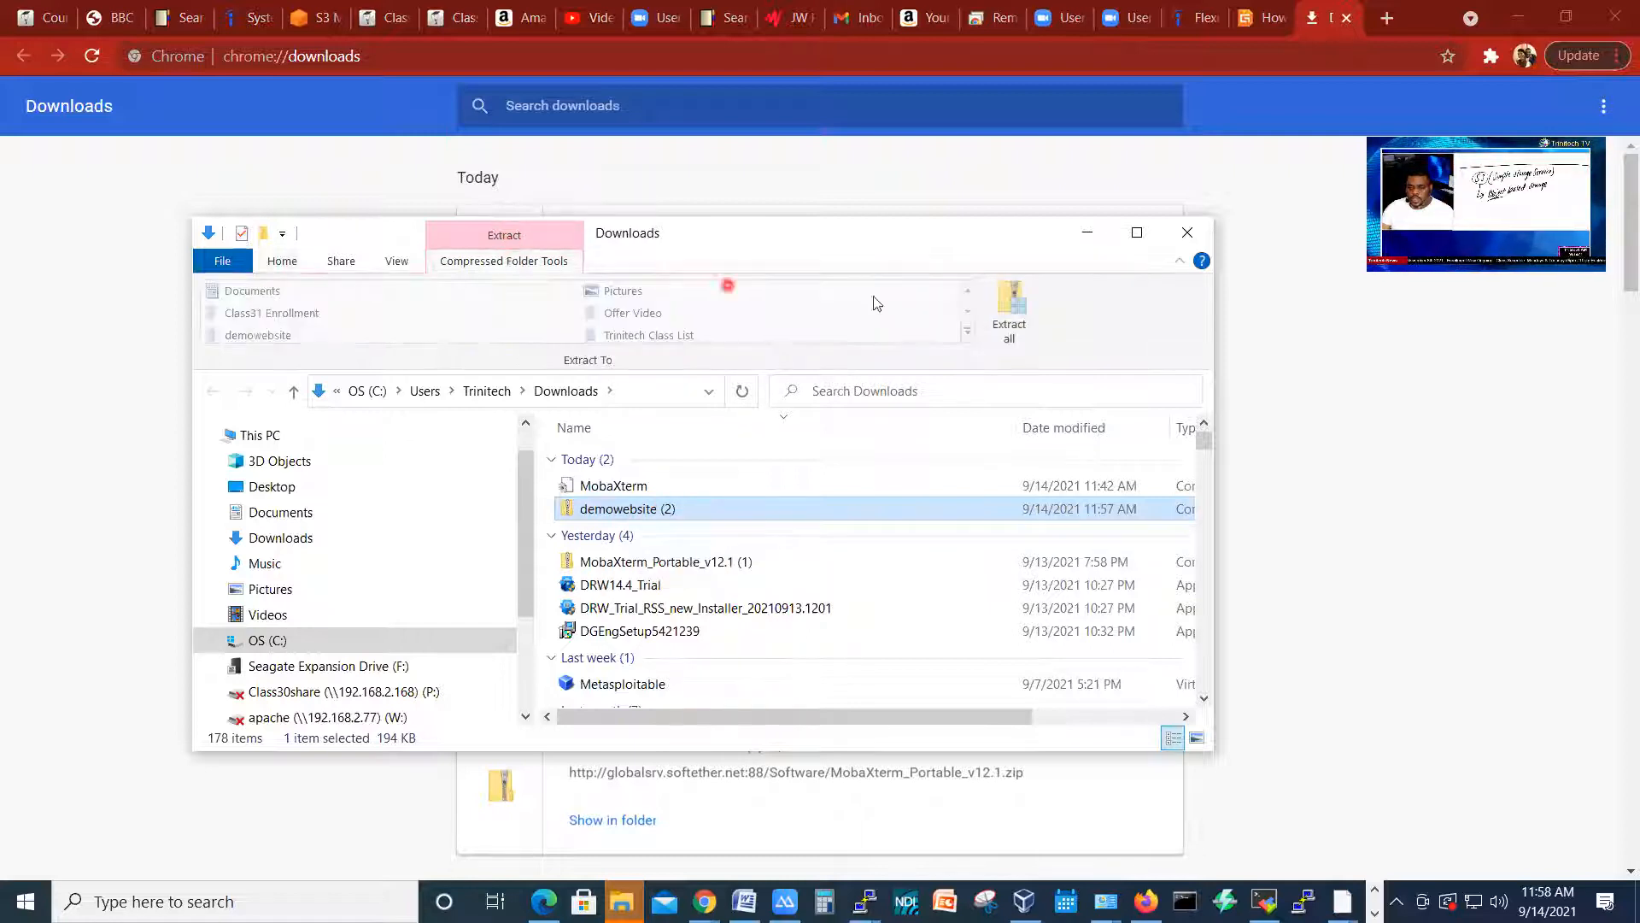
click(1018, 311)
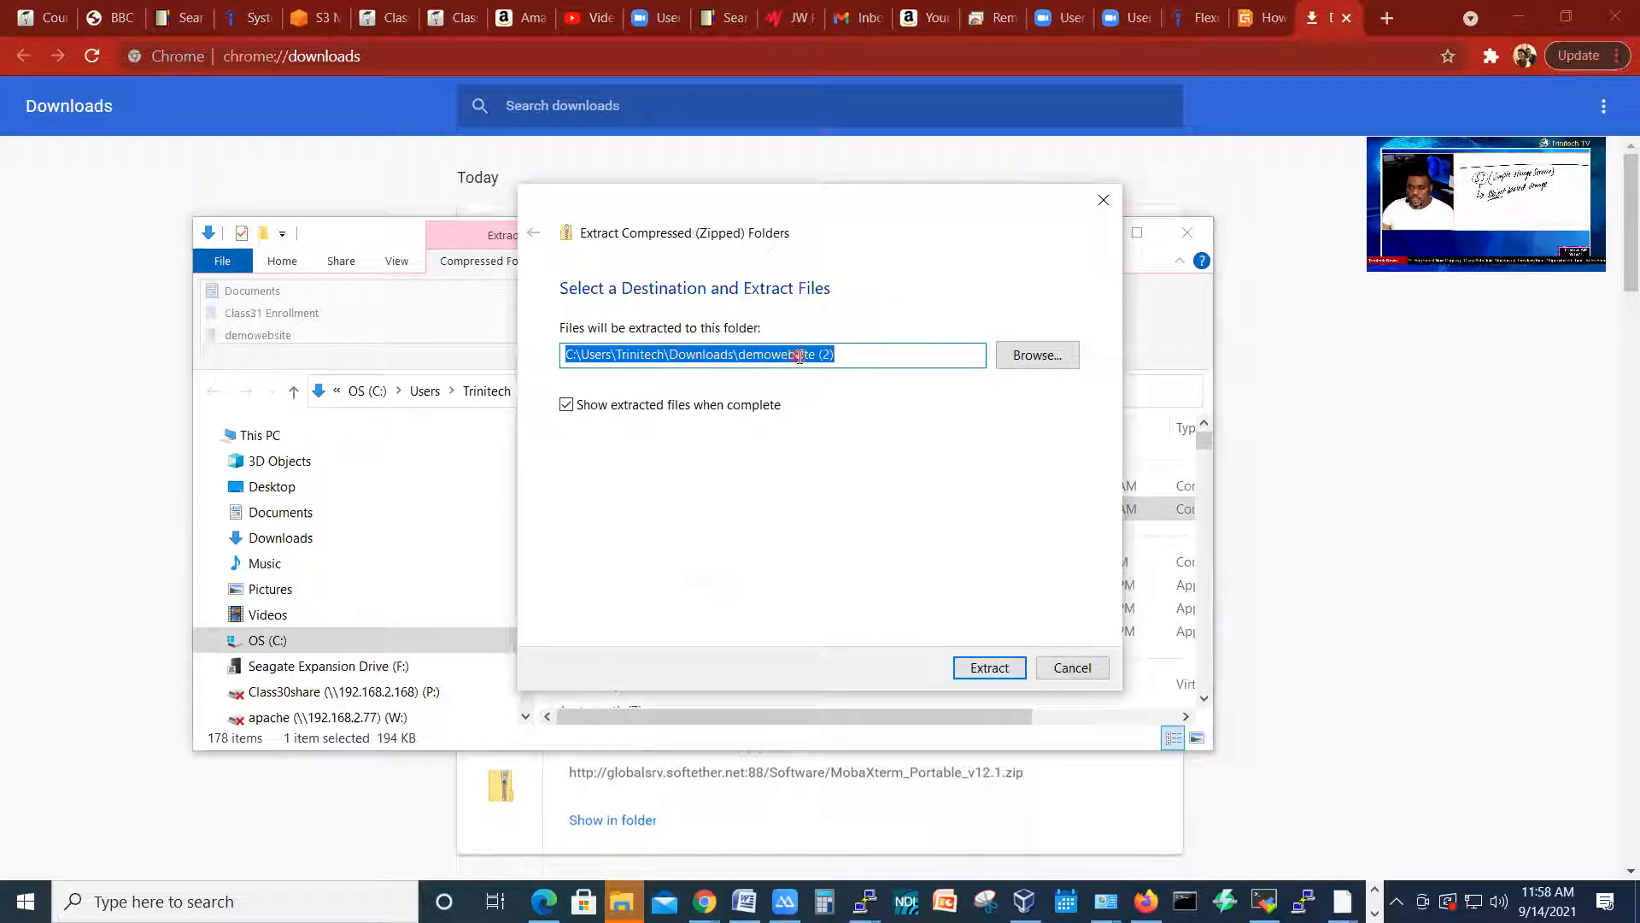
click(988, 667)
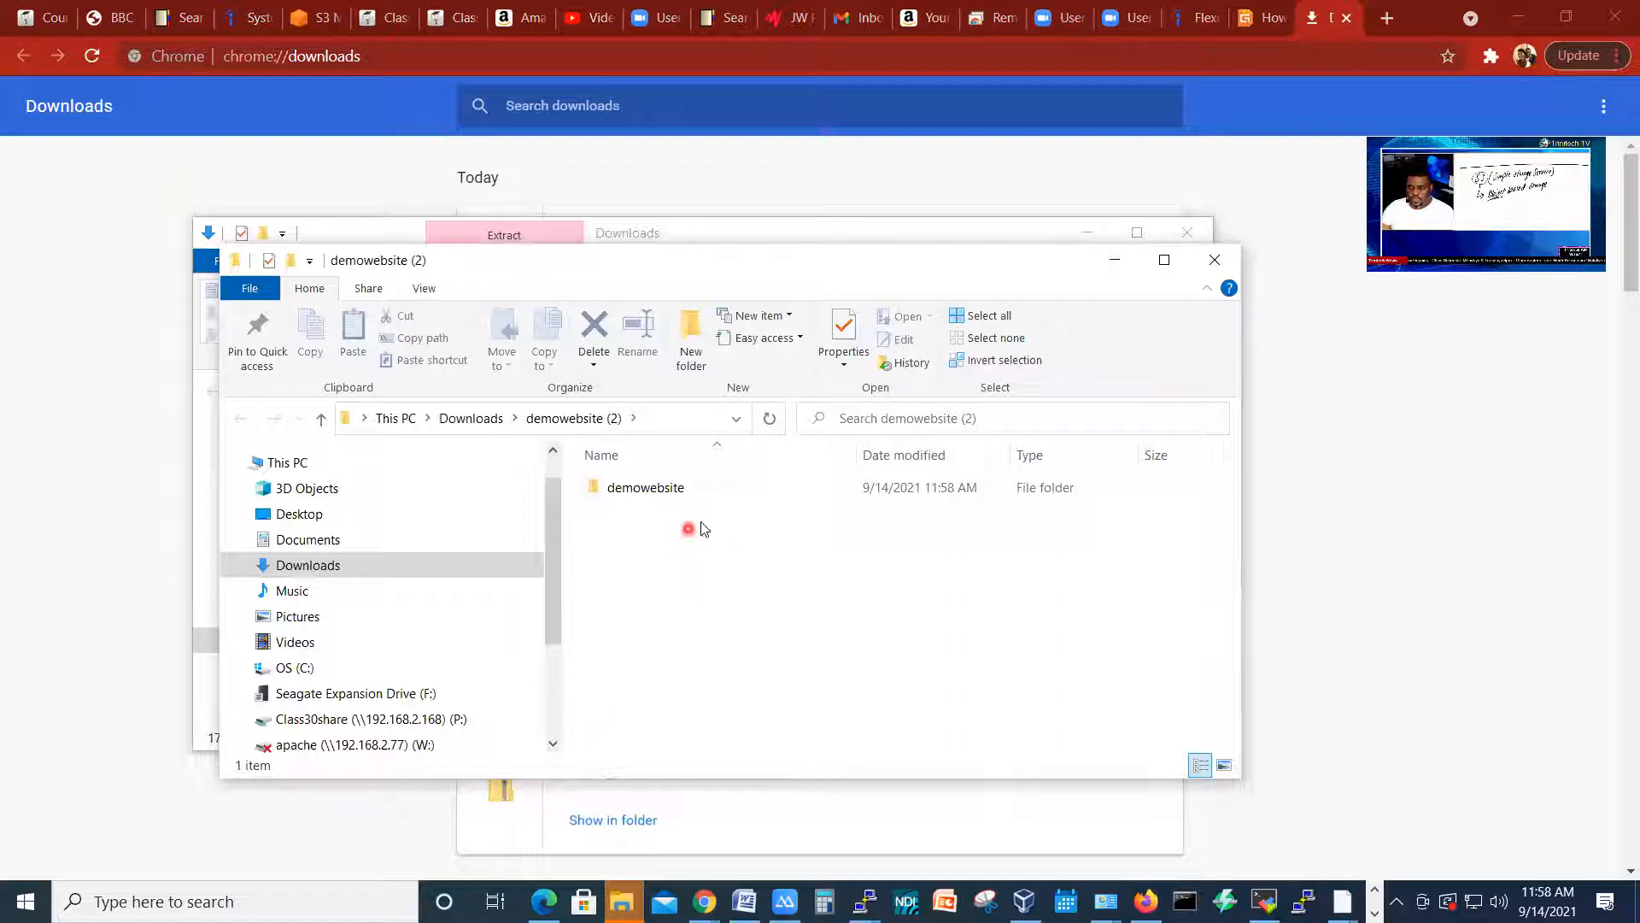
Step: Open the extracted demowebsite folder to view the site files it contains
click(641, 488)
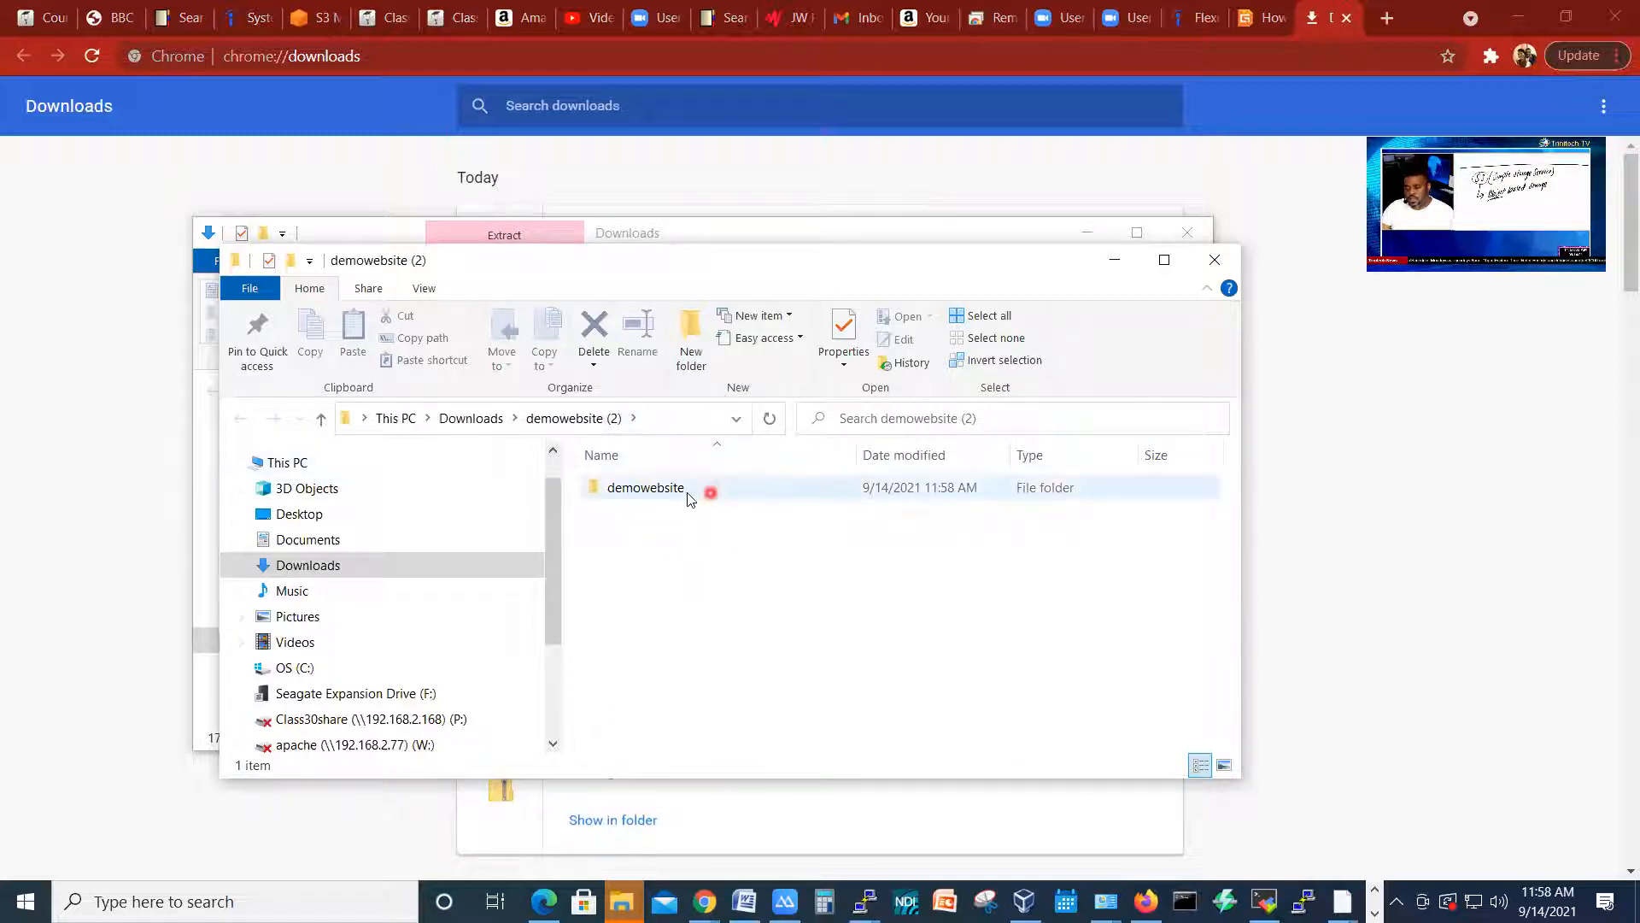
double_click(657, 489)
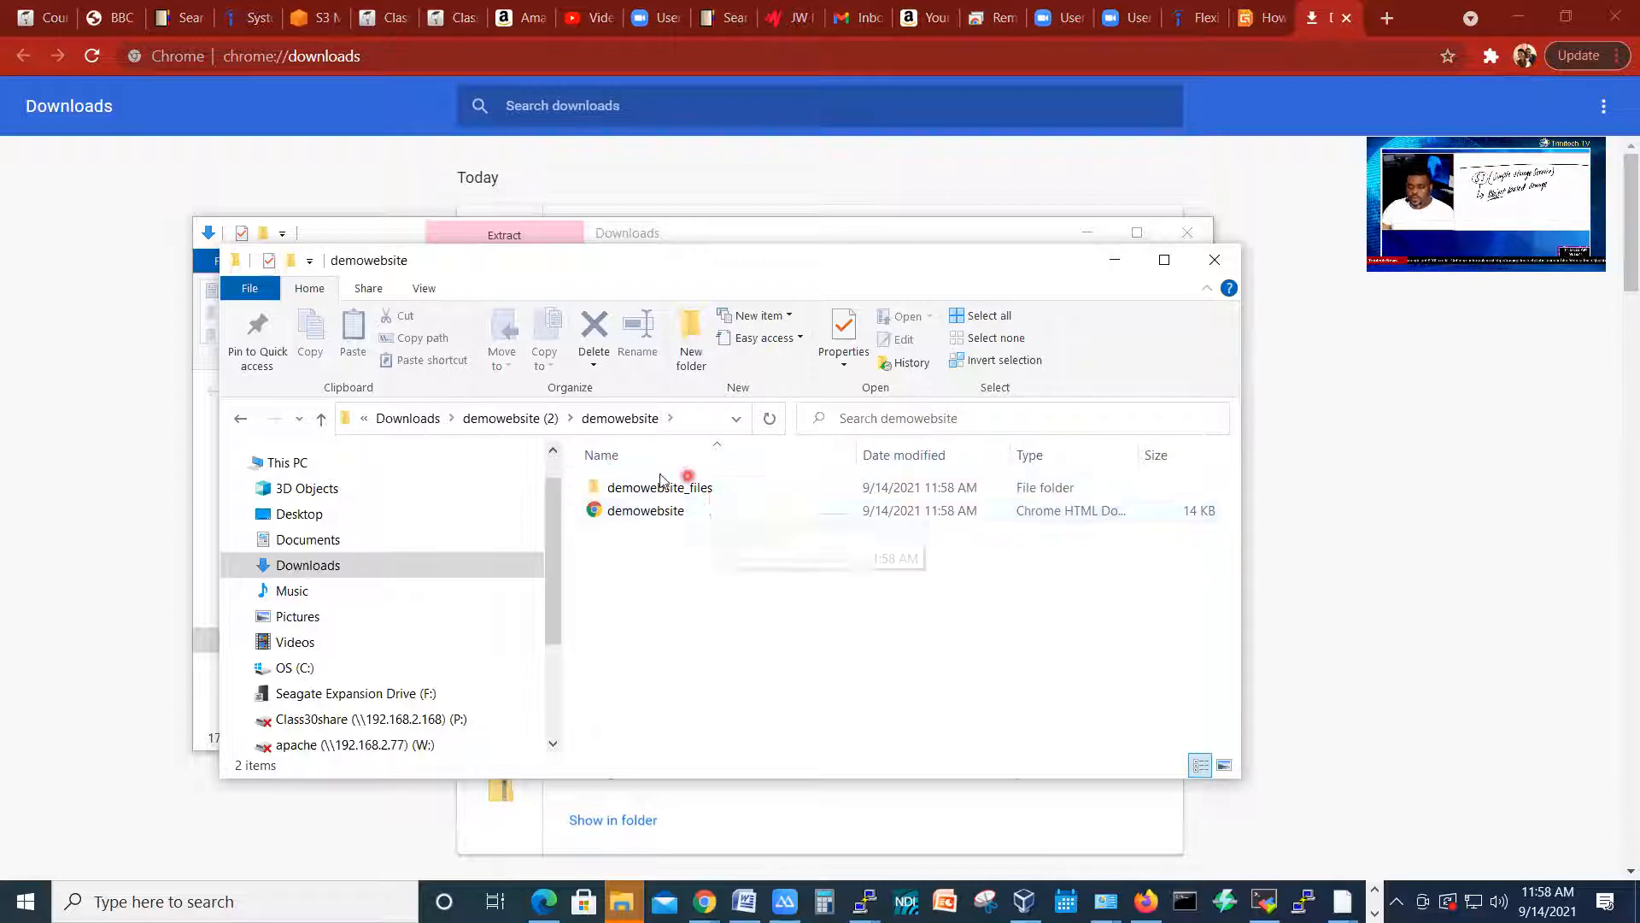
click(654, 507)
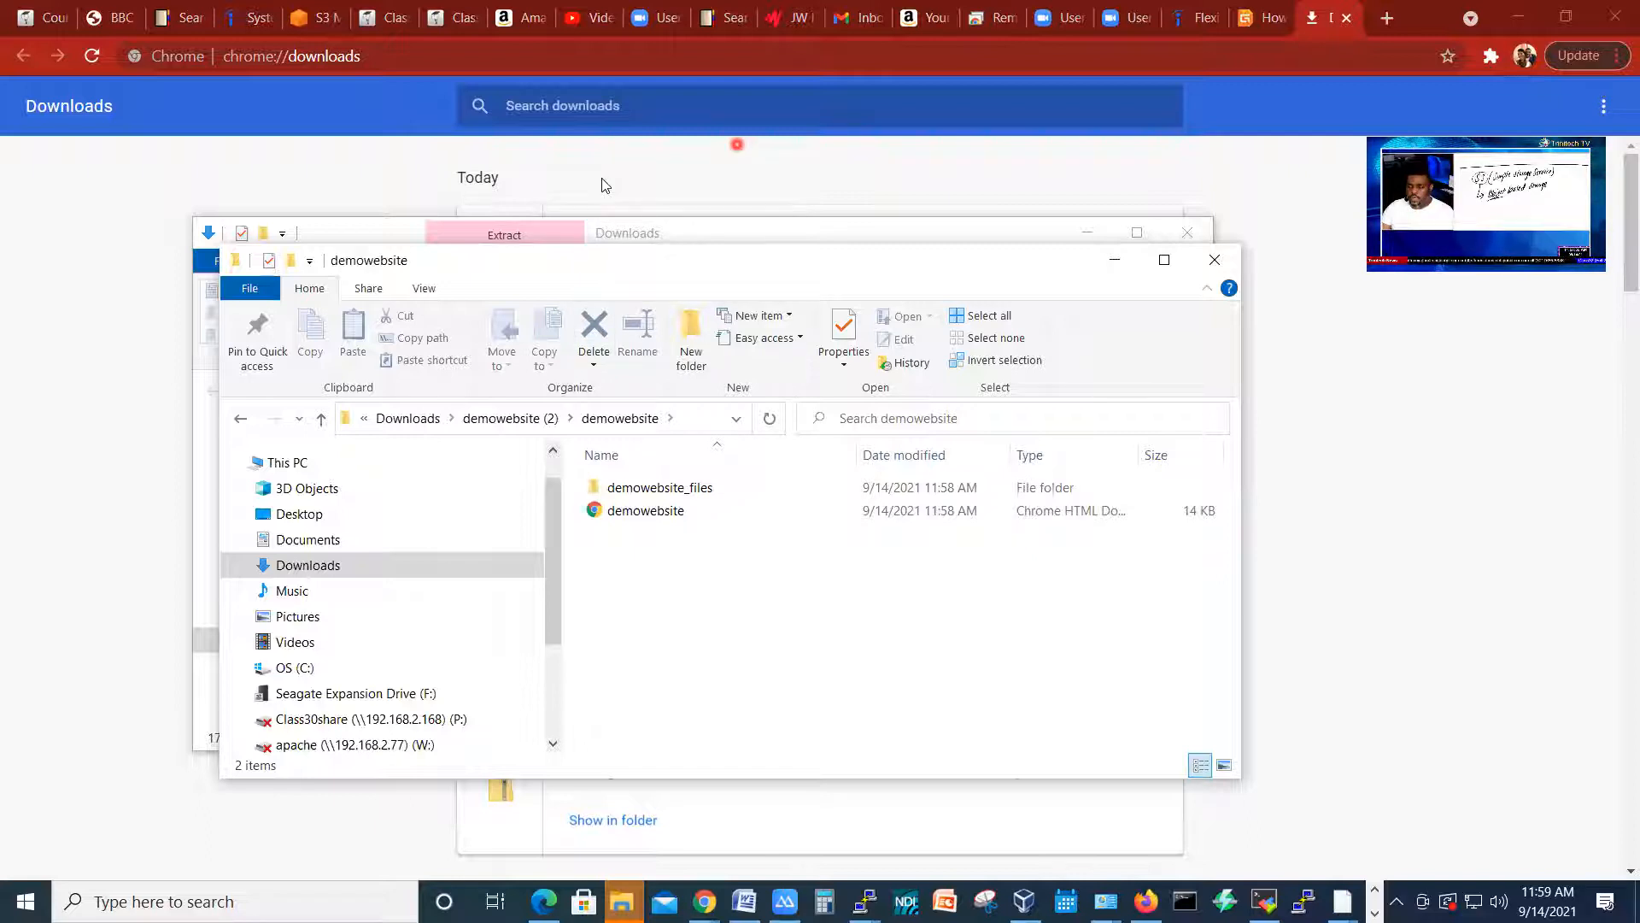
Step: Open aws.amazon.com in a new browser tab and sign in to the console as root user
click(1387, 18)
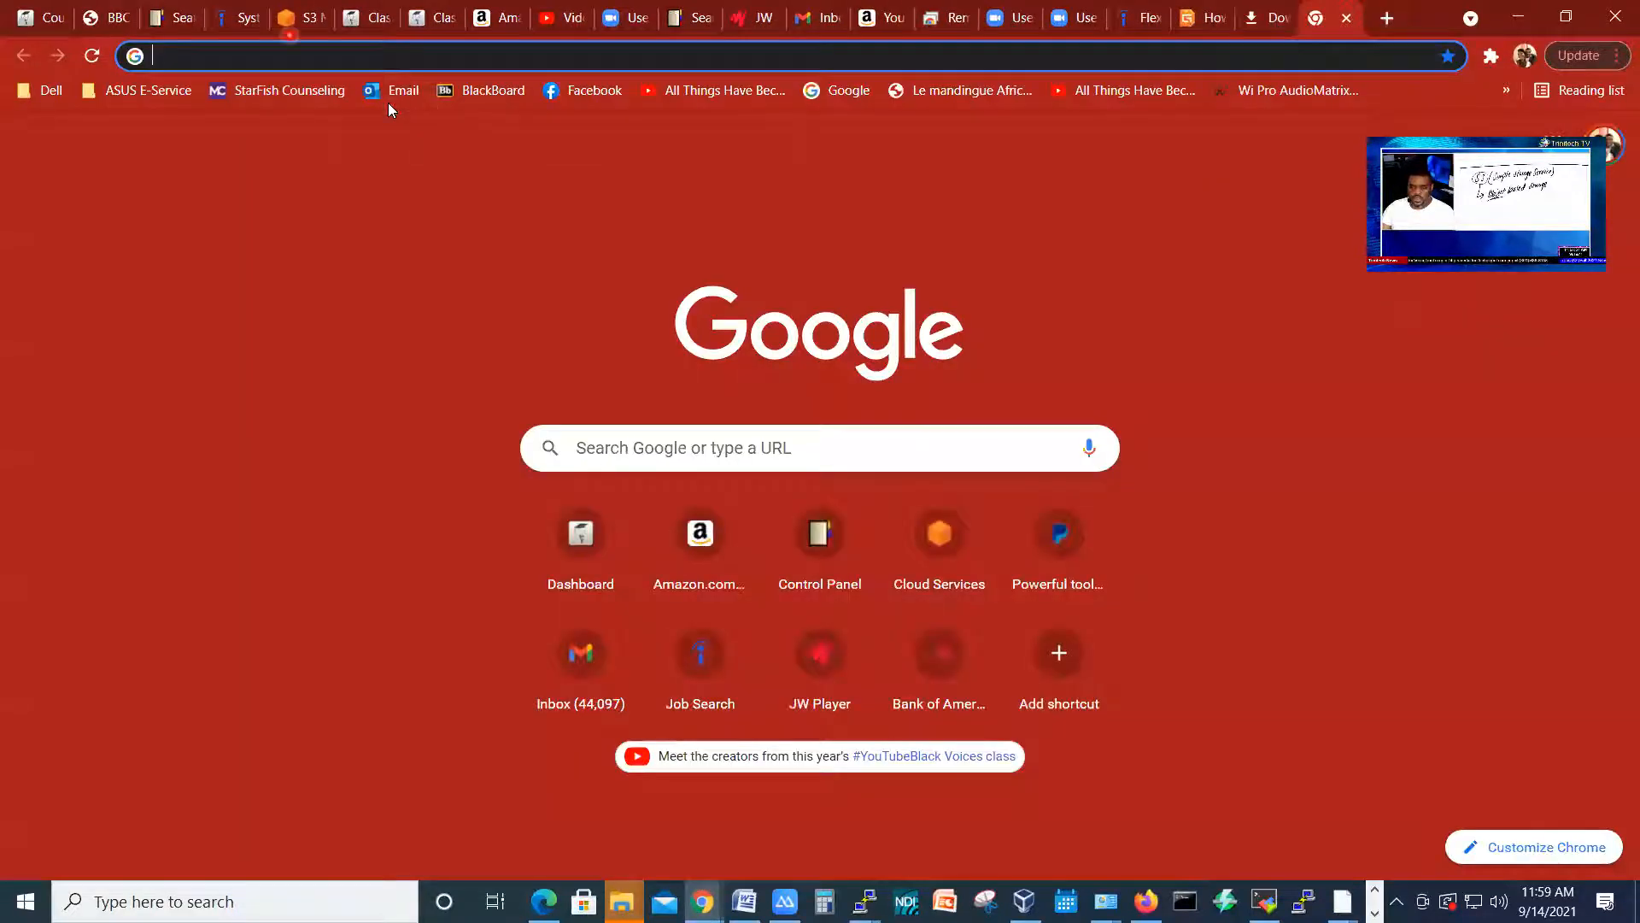
click(231, 59)
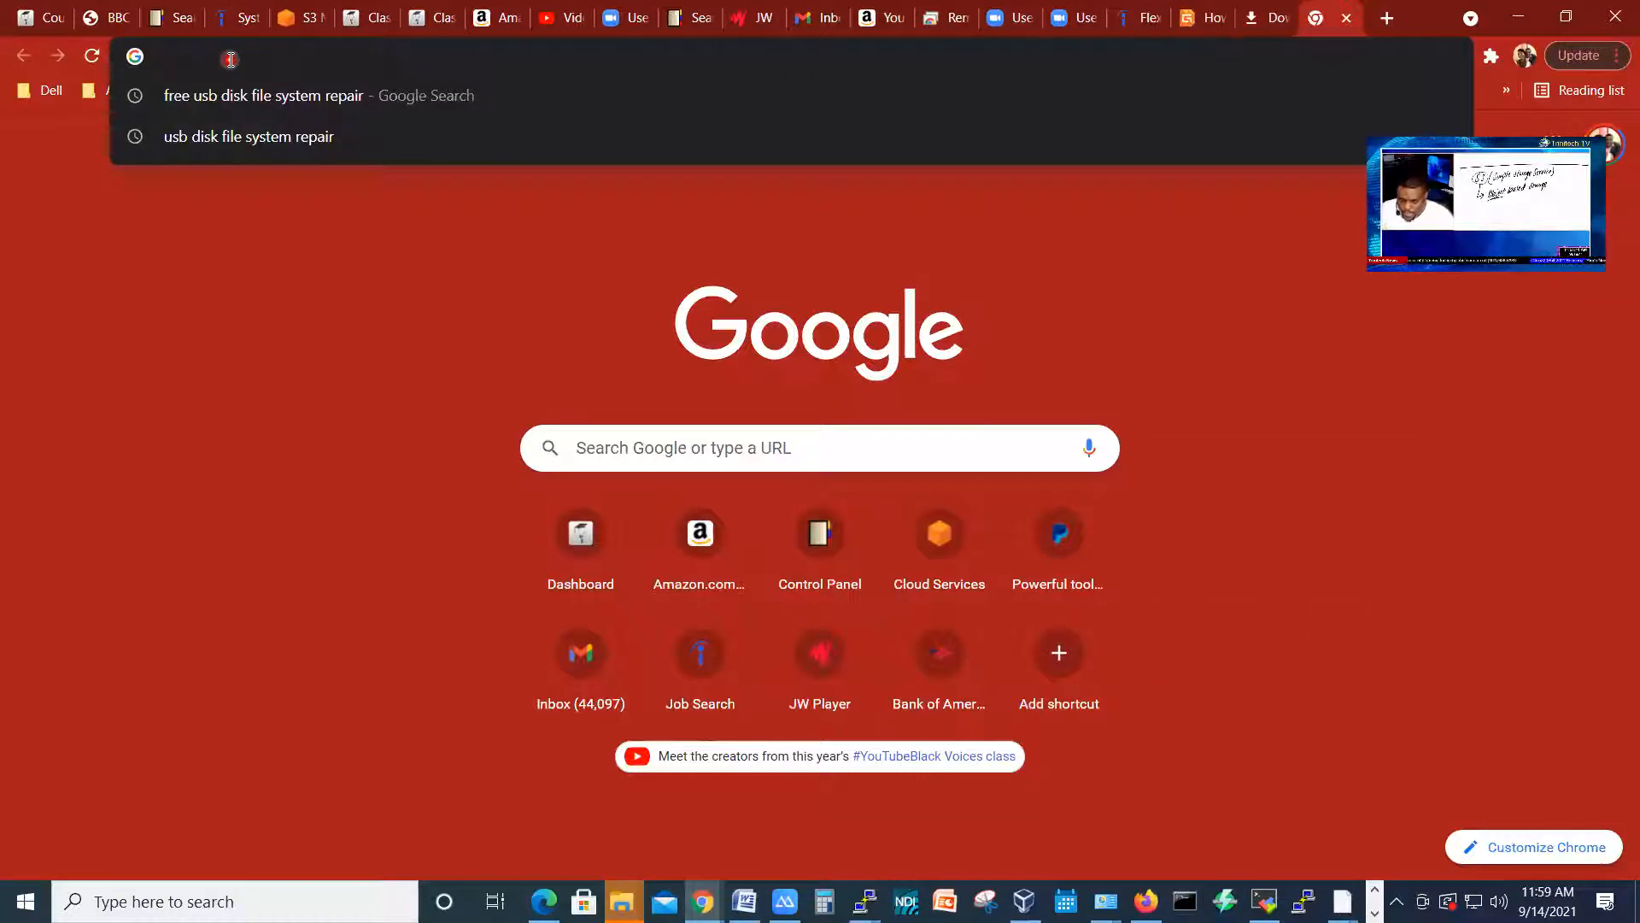
text(aws.amazon.com)
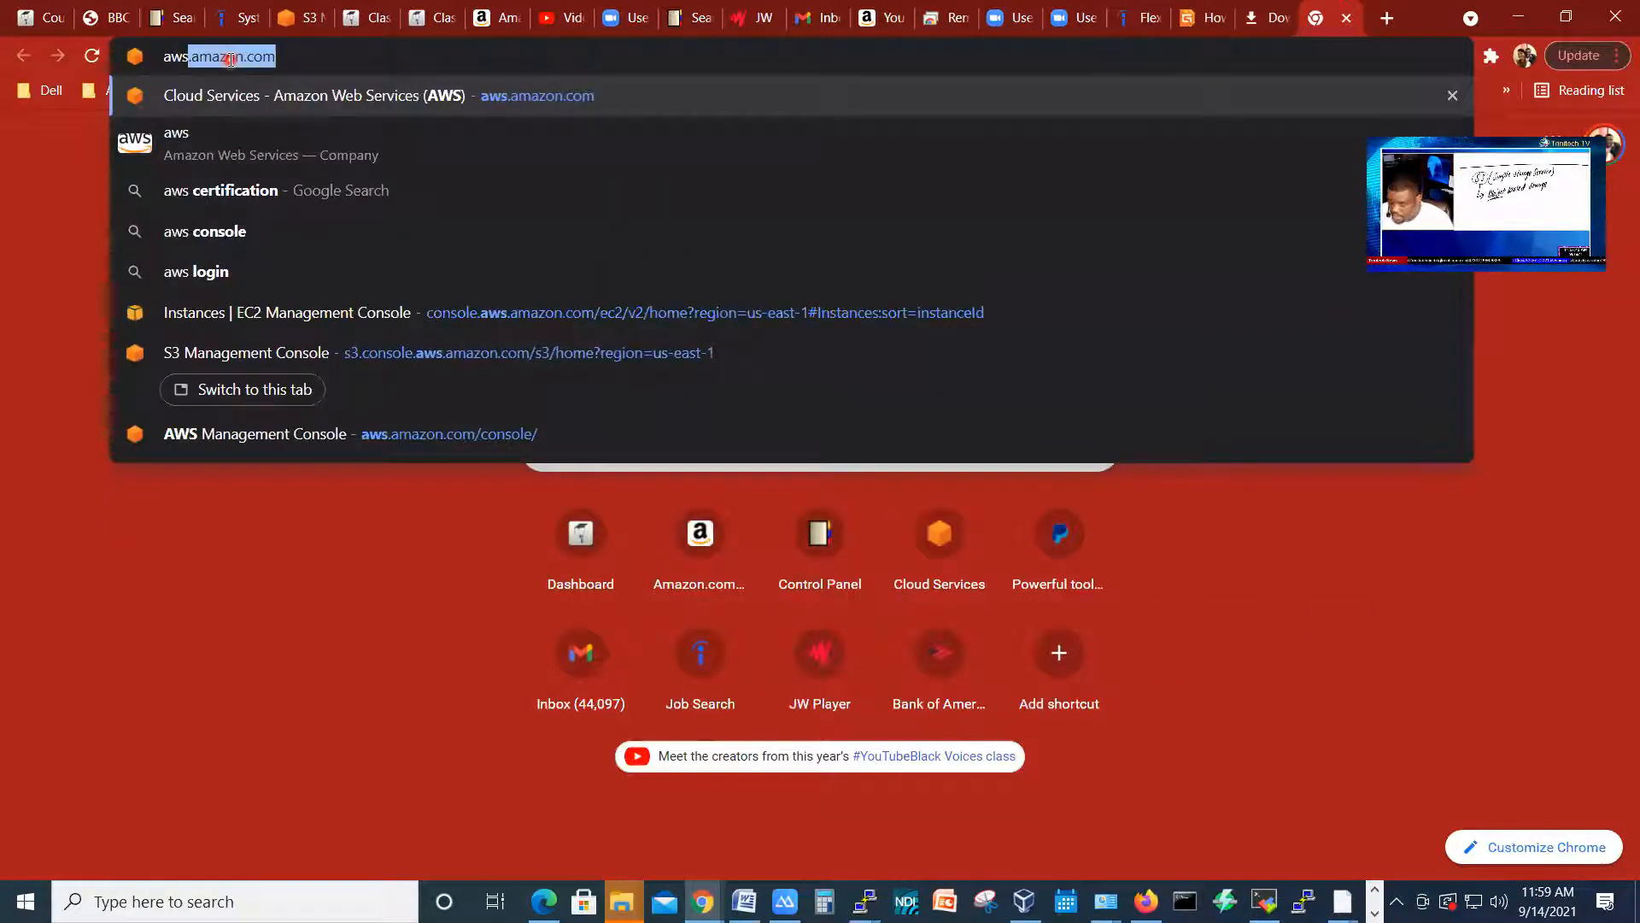
key(Return)
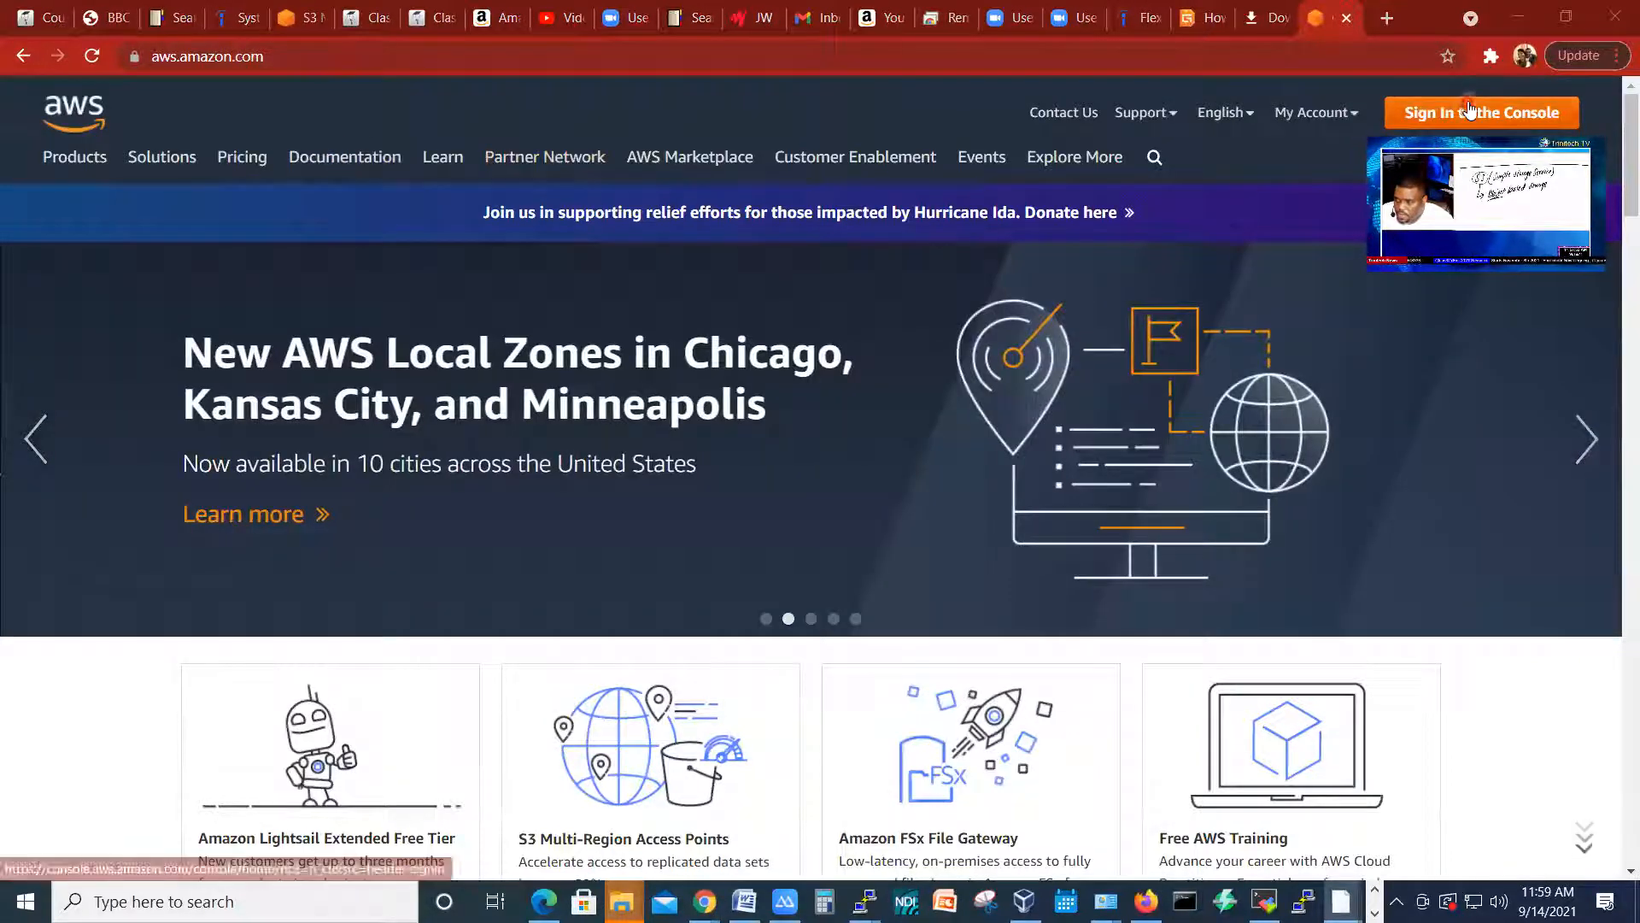
click(1469, 109)
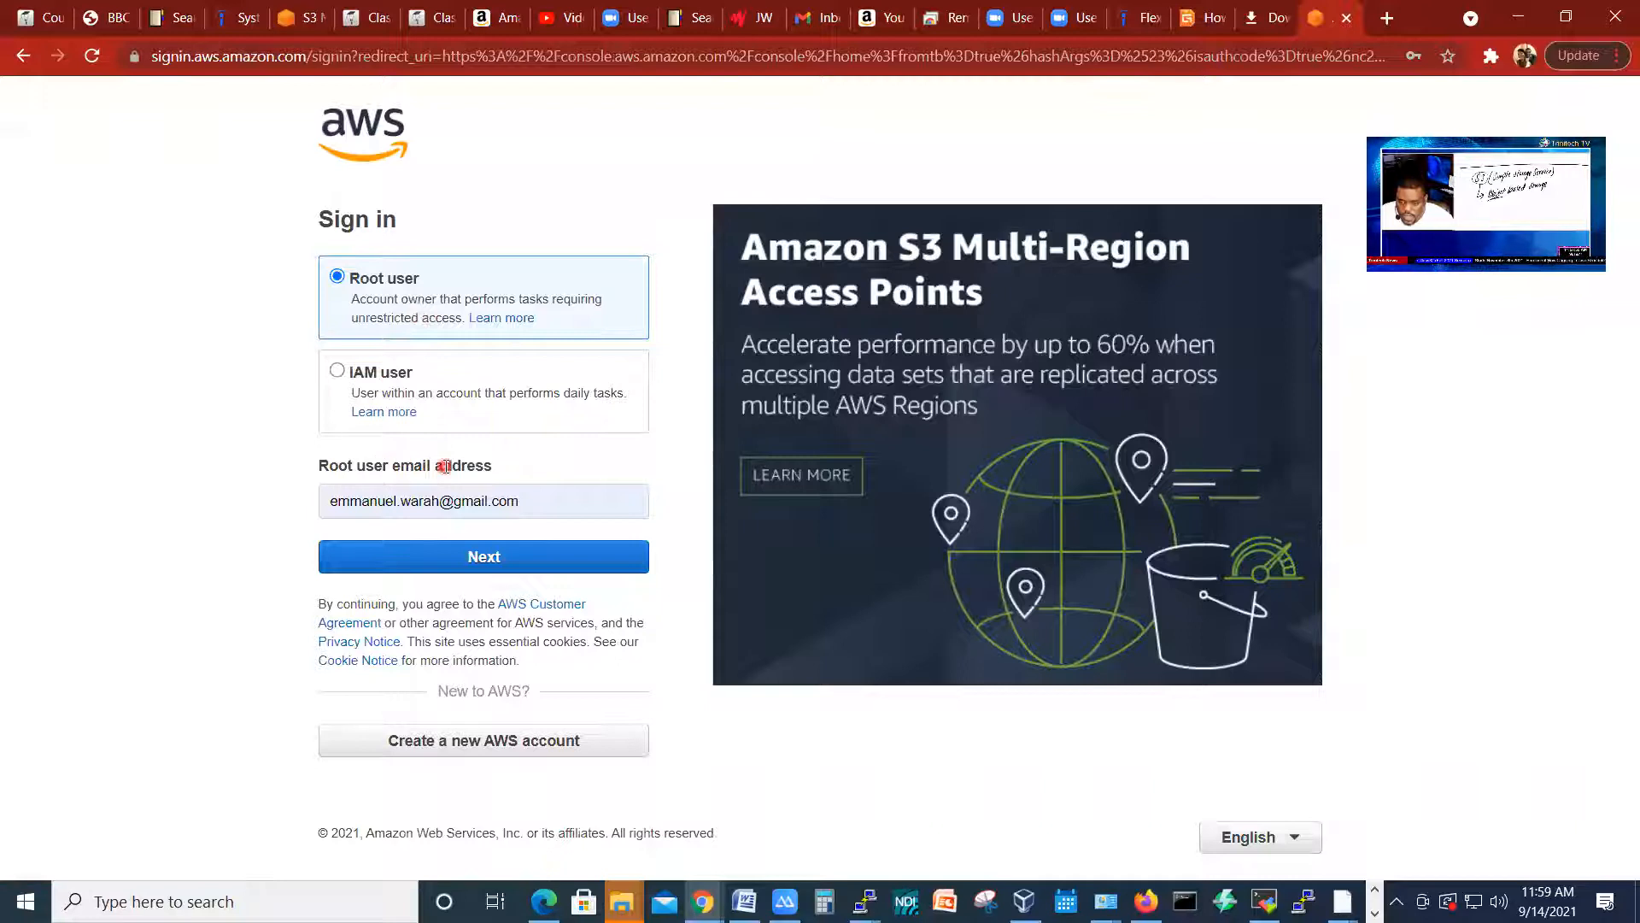
click(558, 500)
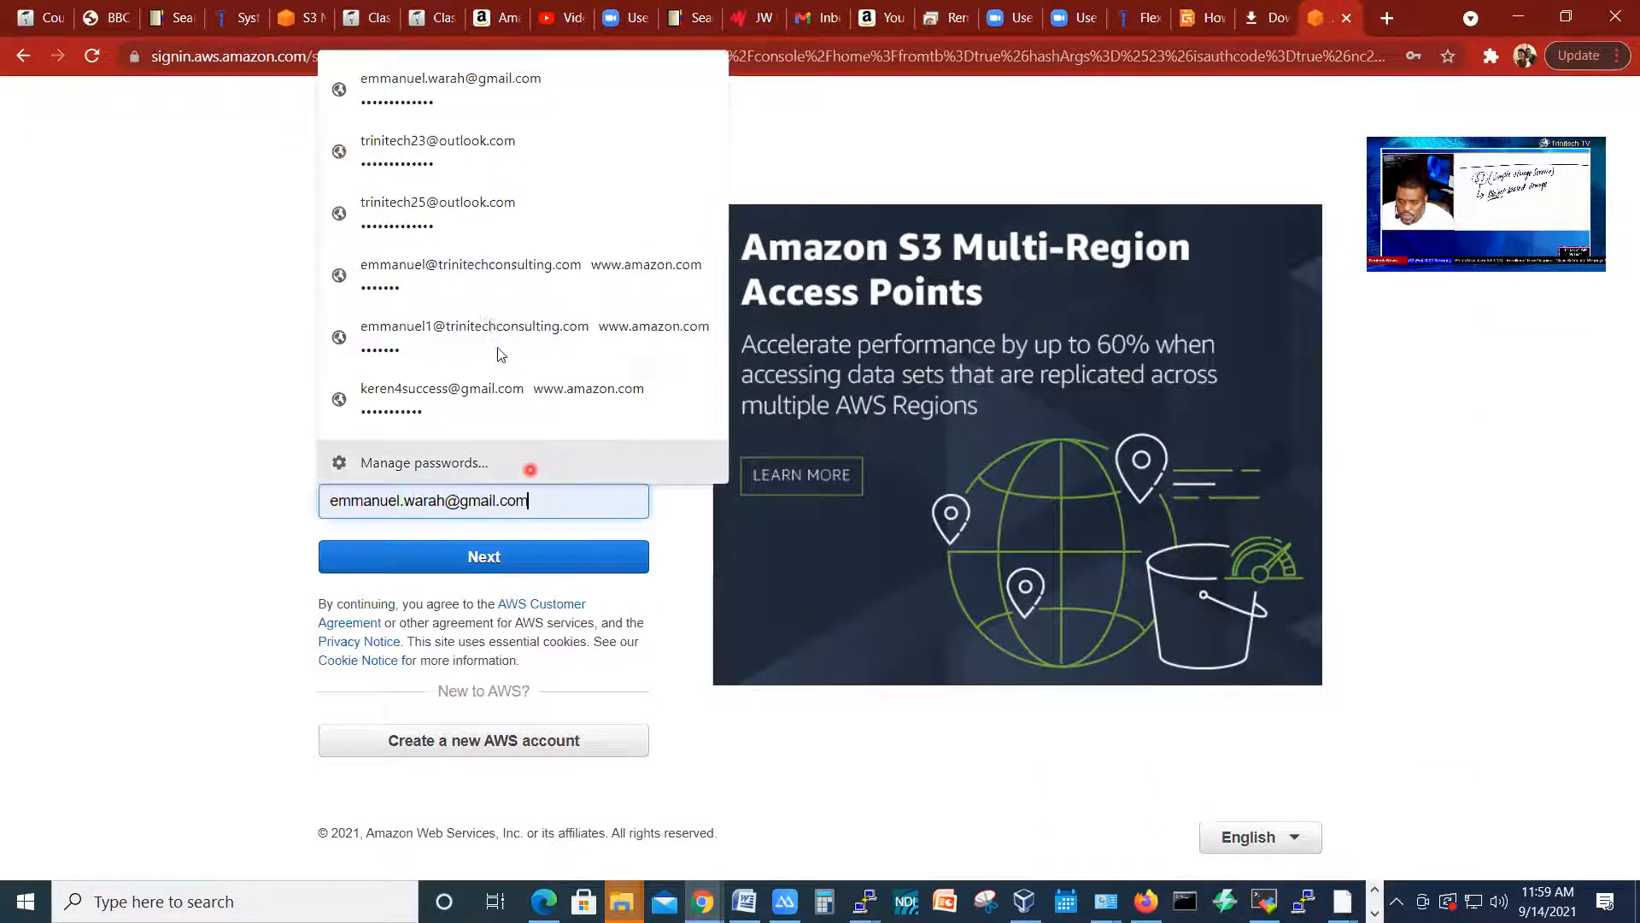
click(142, 355)
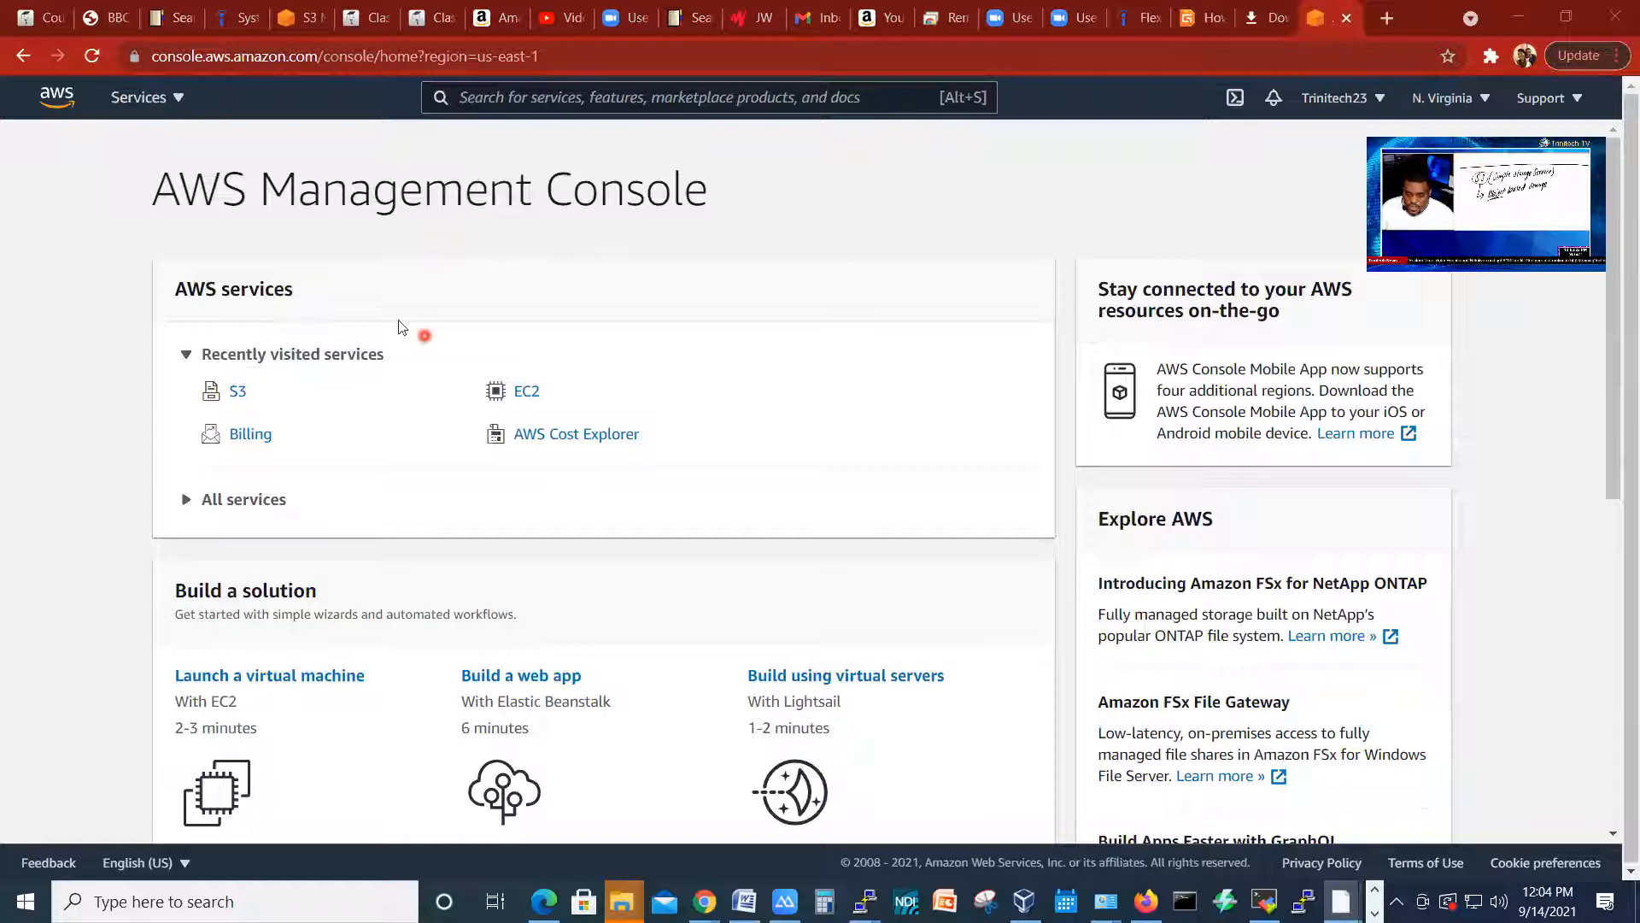
Step: Open the S3 storage service from the list of all services and start creating a new bucket
click(147, 103)
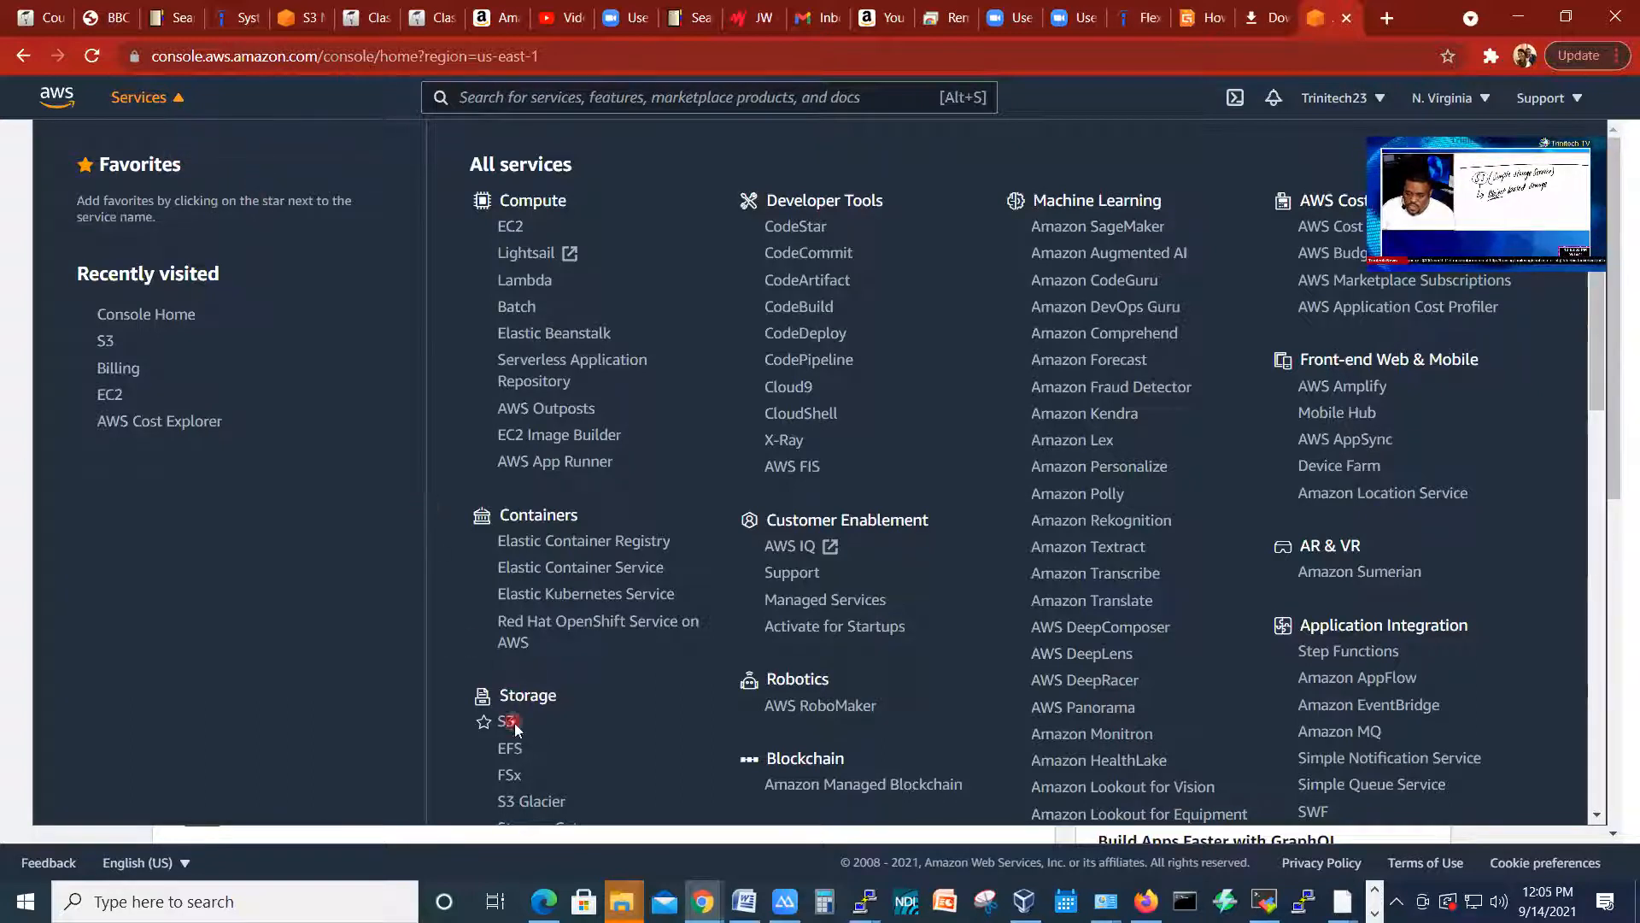
scroll(526, 510, down, 3)
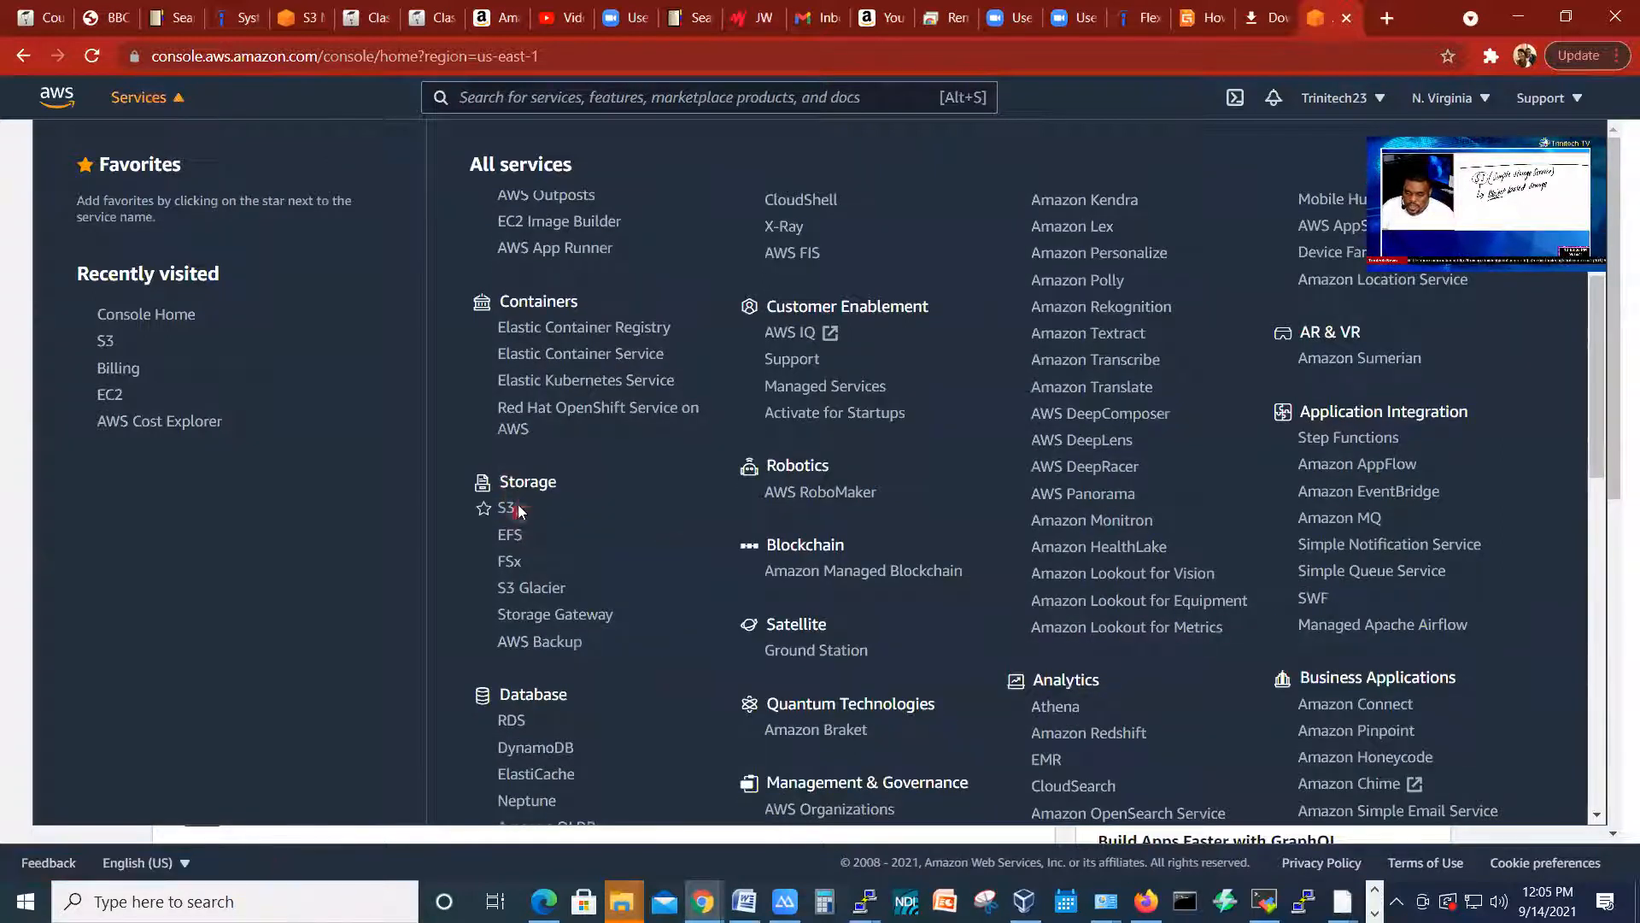
click(511, 509)
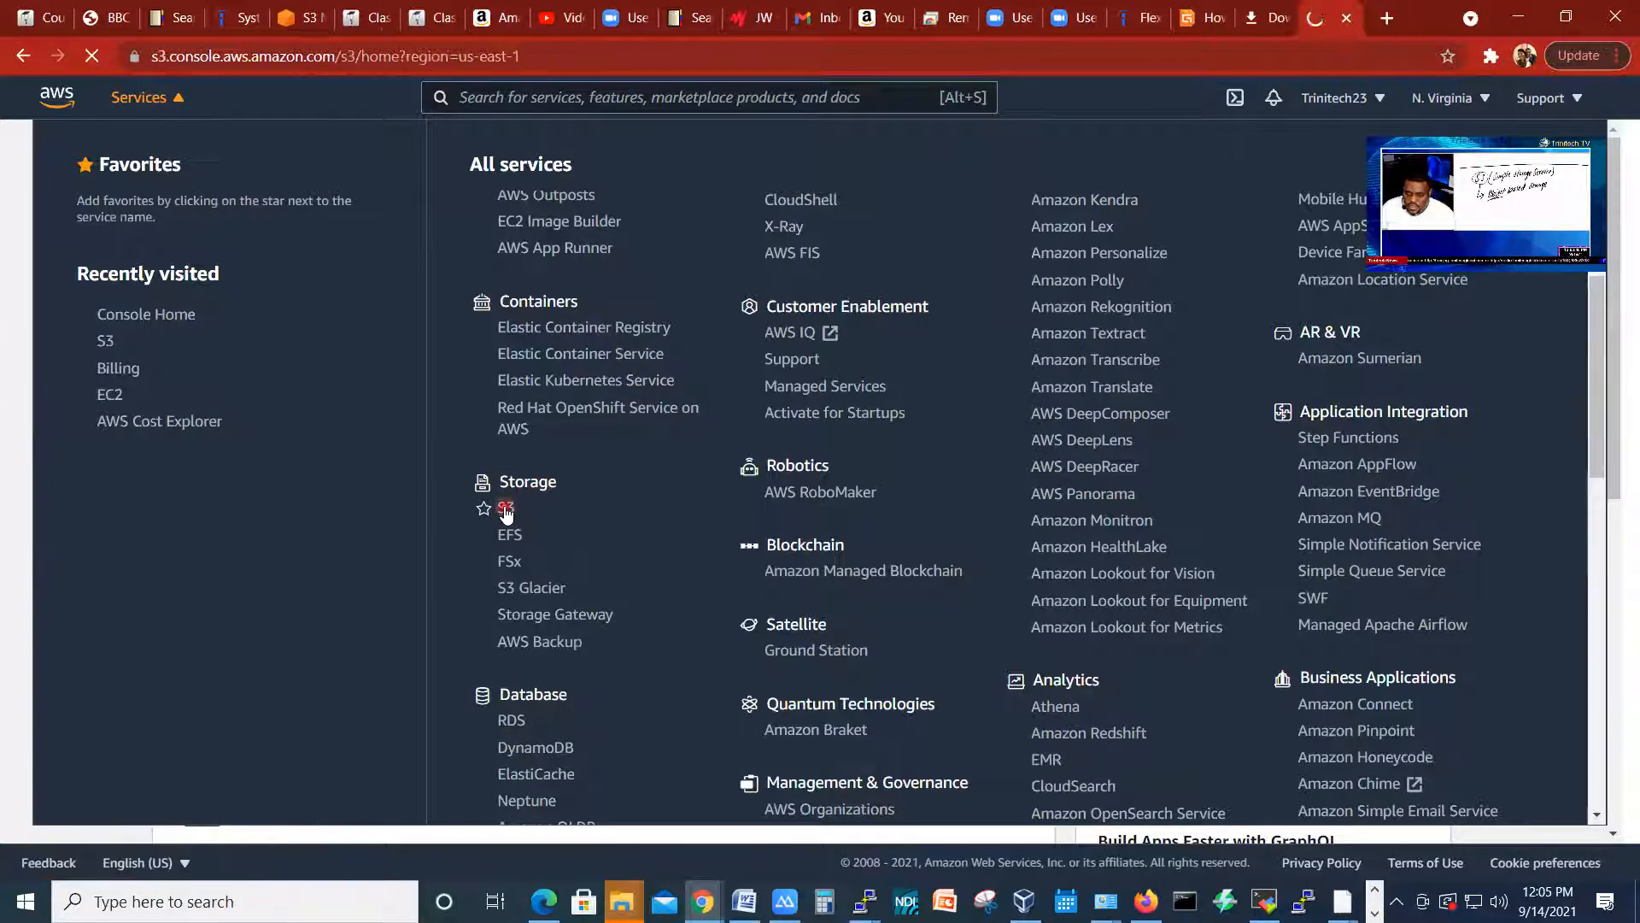
click(507, 537)
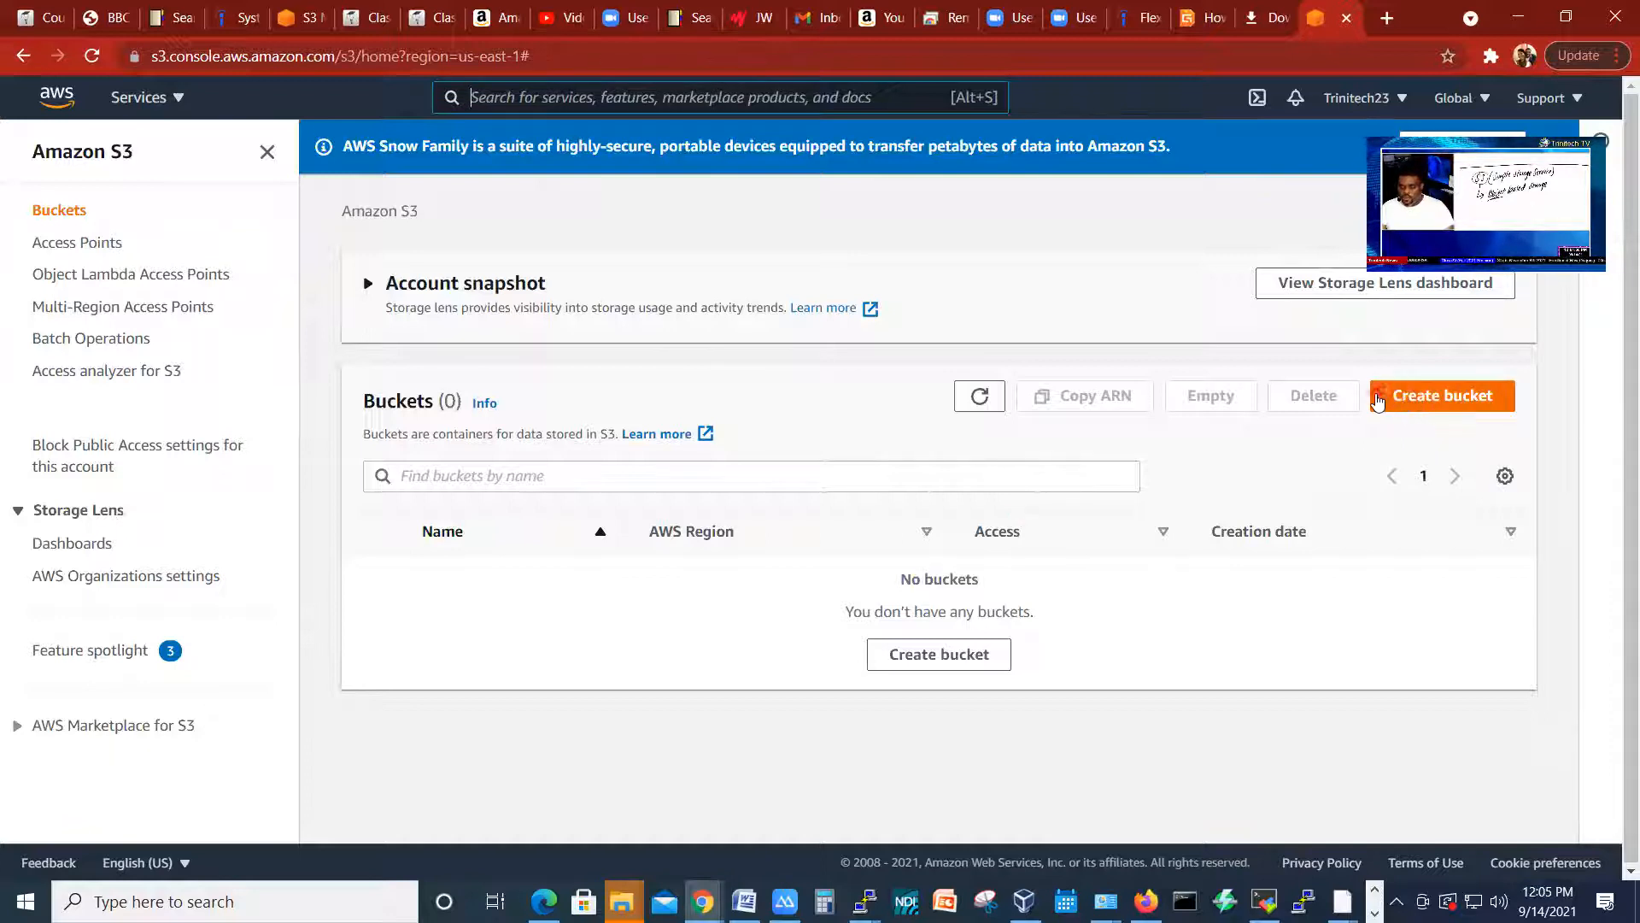
click(1431, 400)
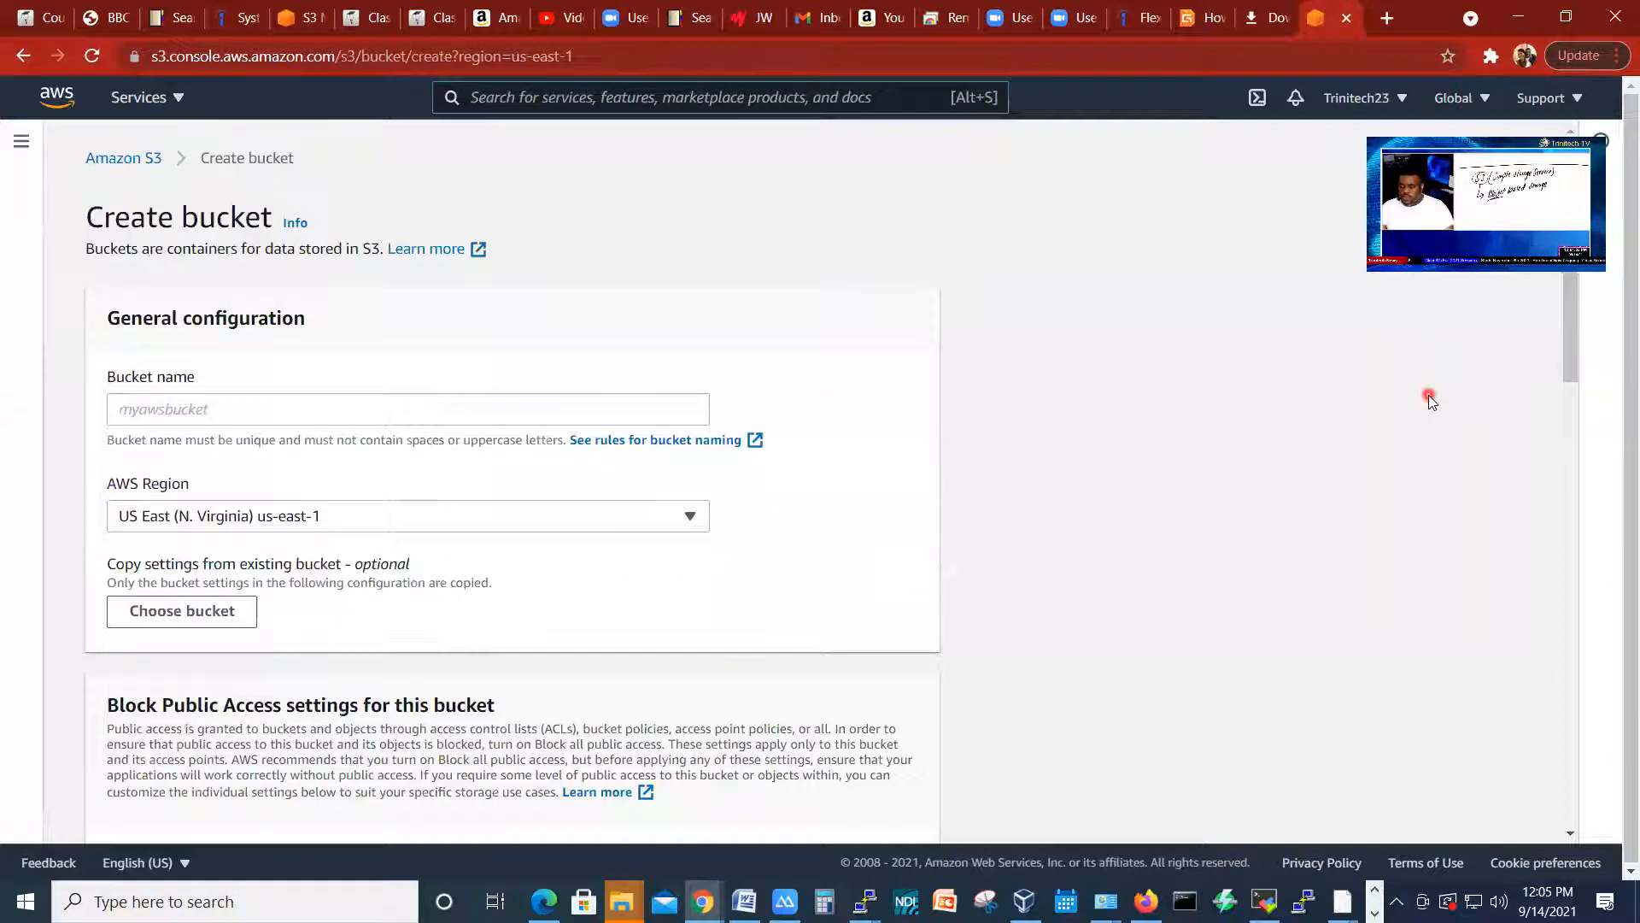
click(152, 423)
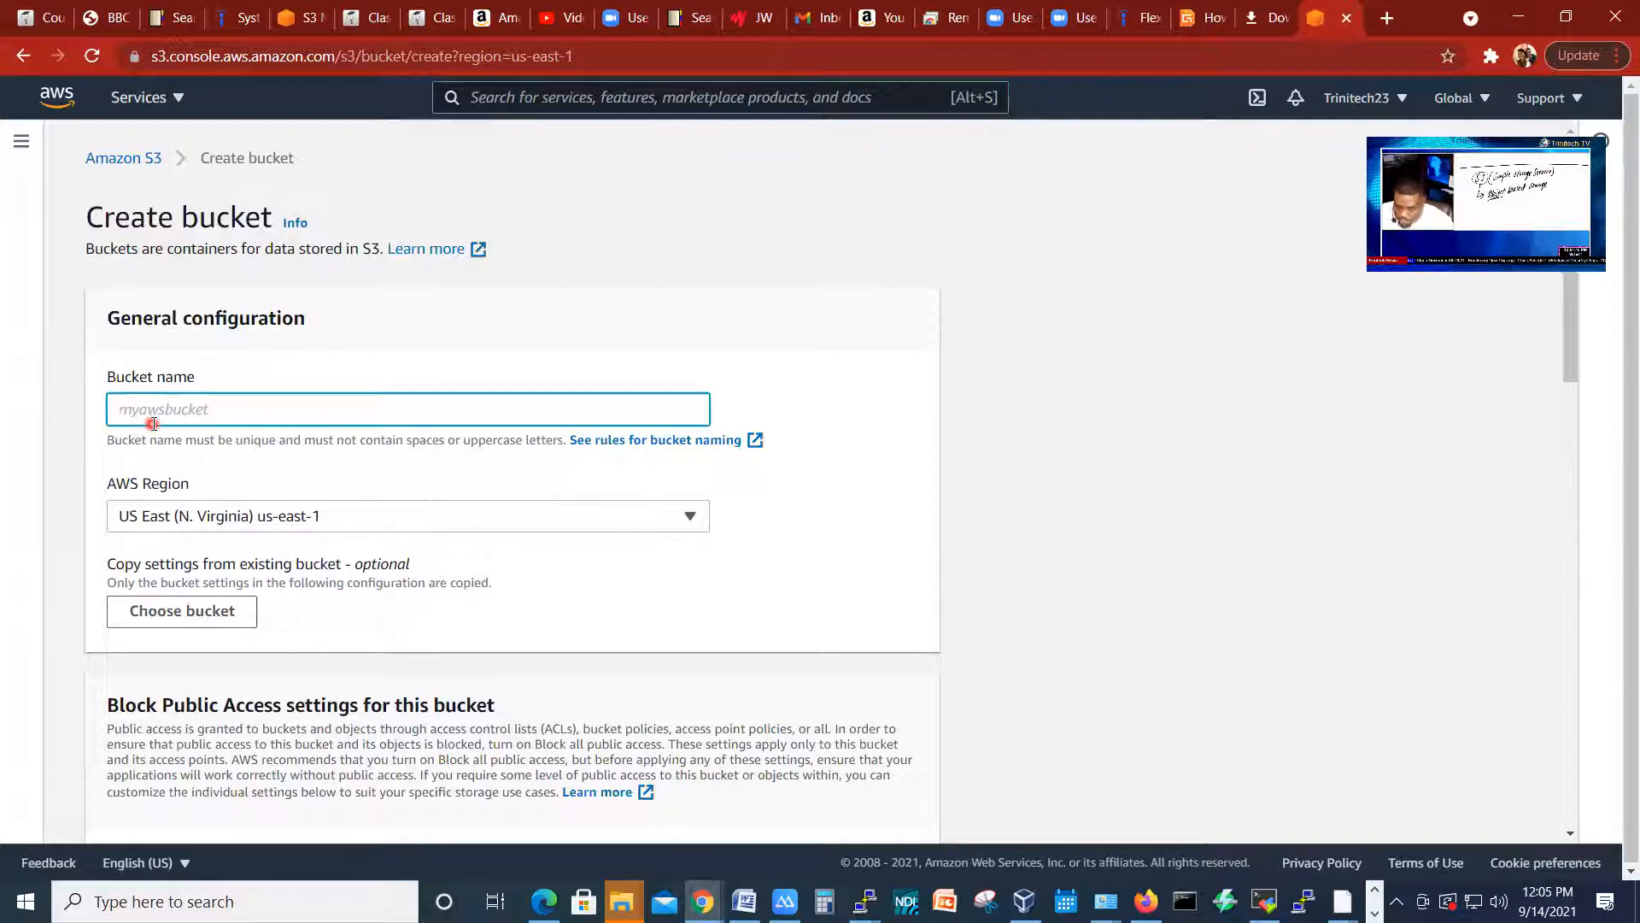
text(Emmanuel)
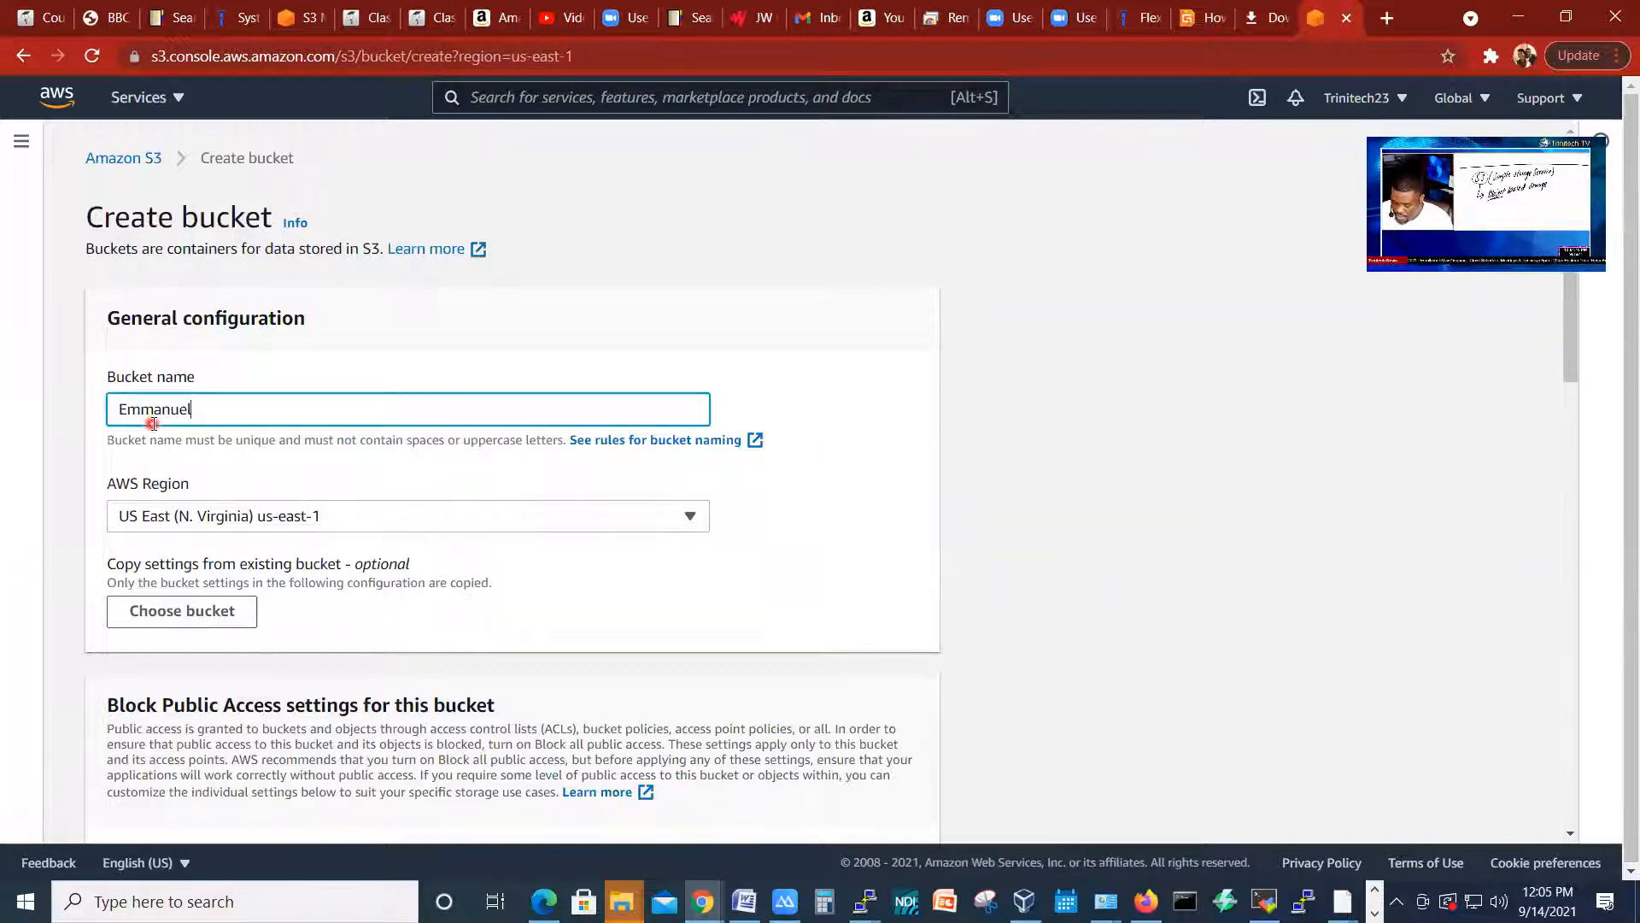
key(BackSpace)
key(BackSpace)
key(BackSpace)
key(BackSpace)
key(BackSpace)
key(BackSpace)
key(BackSpace)
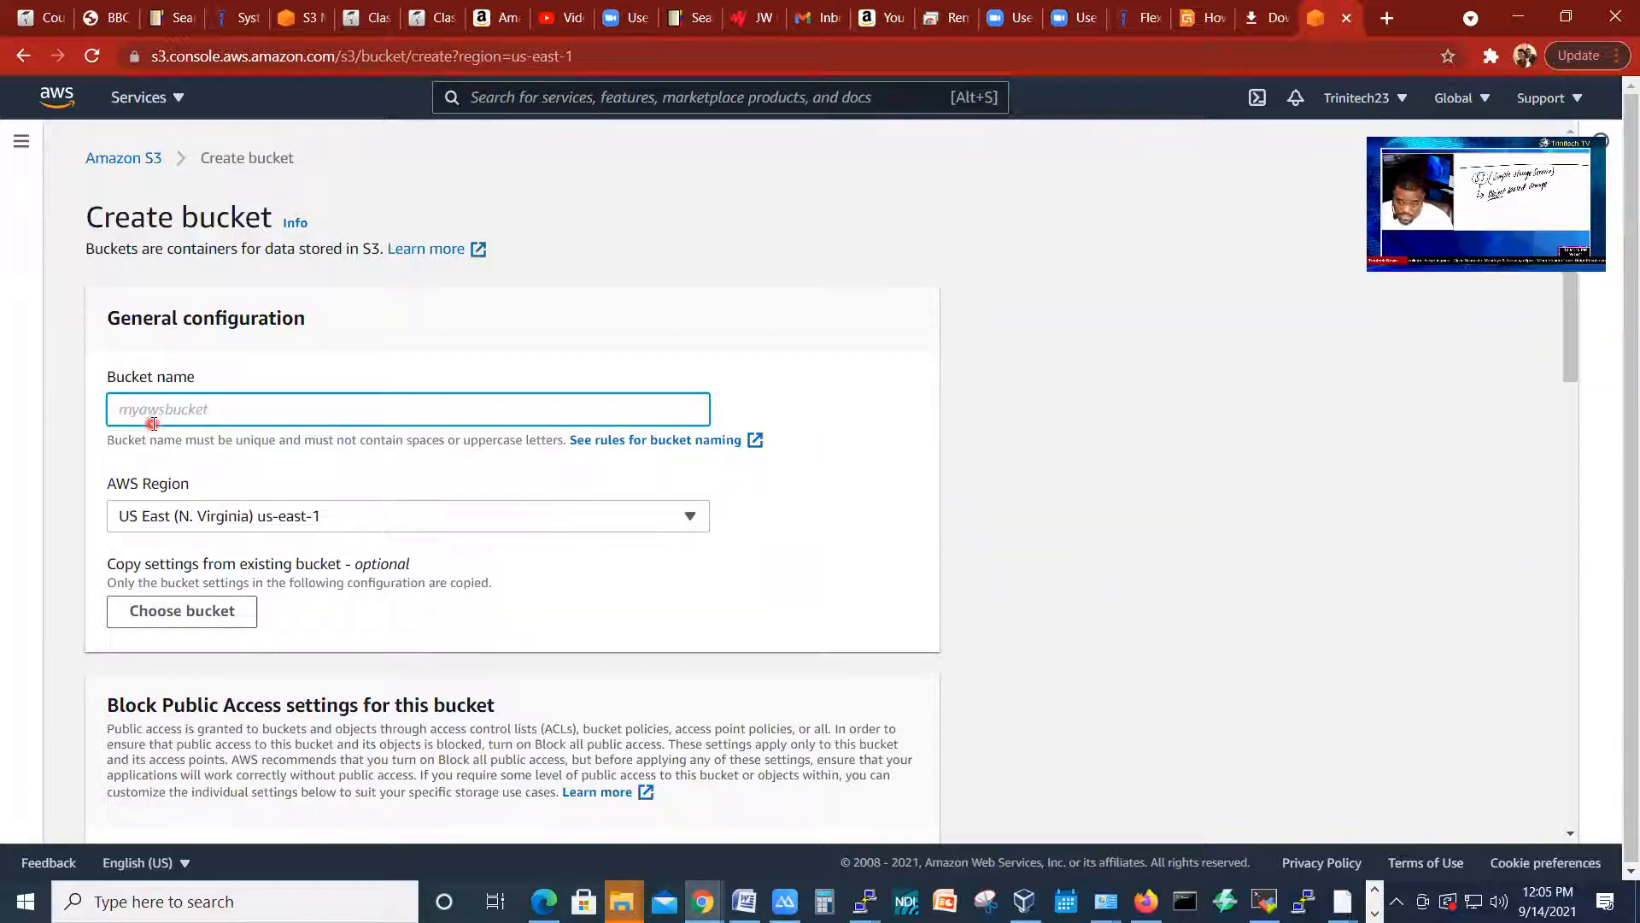
Step: Name the bucket with the owner's first and last name in lowercase without spaces, followed by 30
text(emmanuel30)
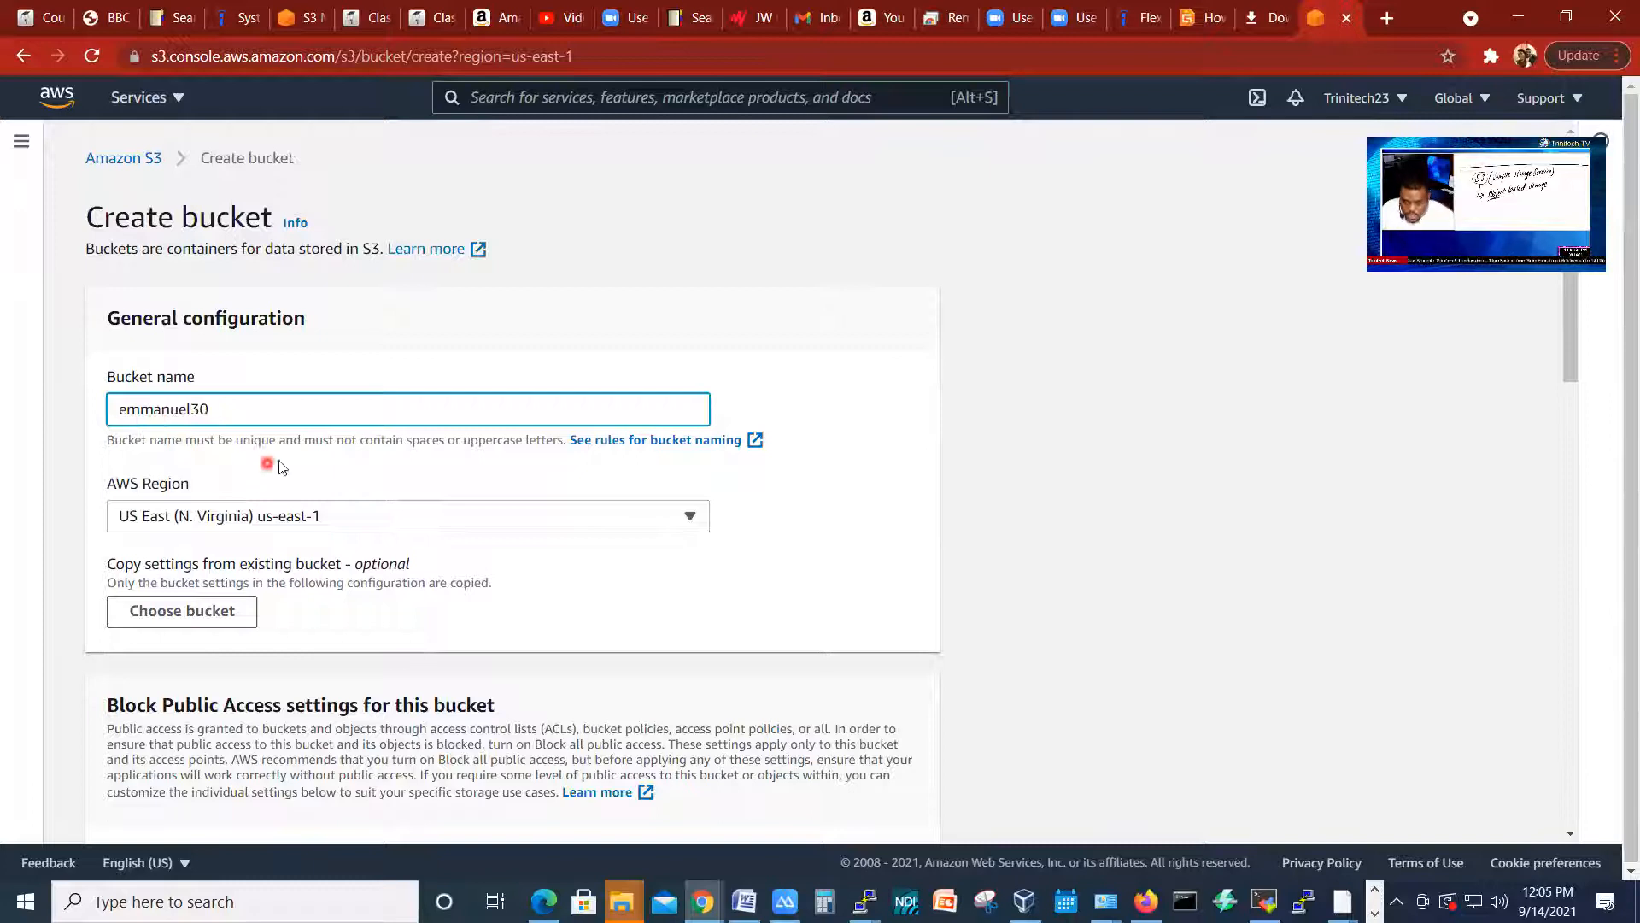
drag(115, 409, 212, 410)
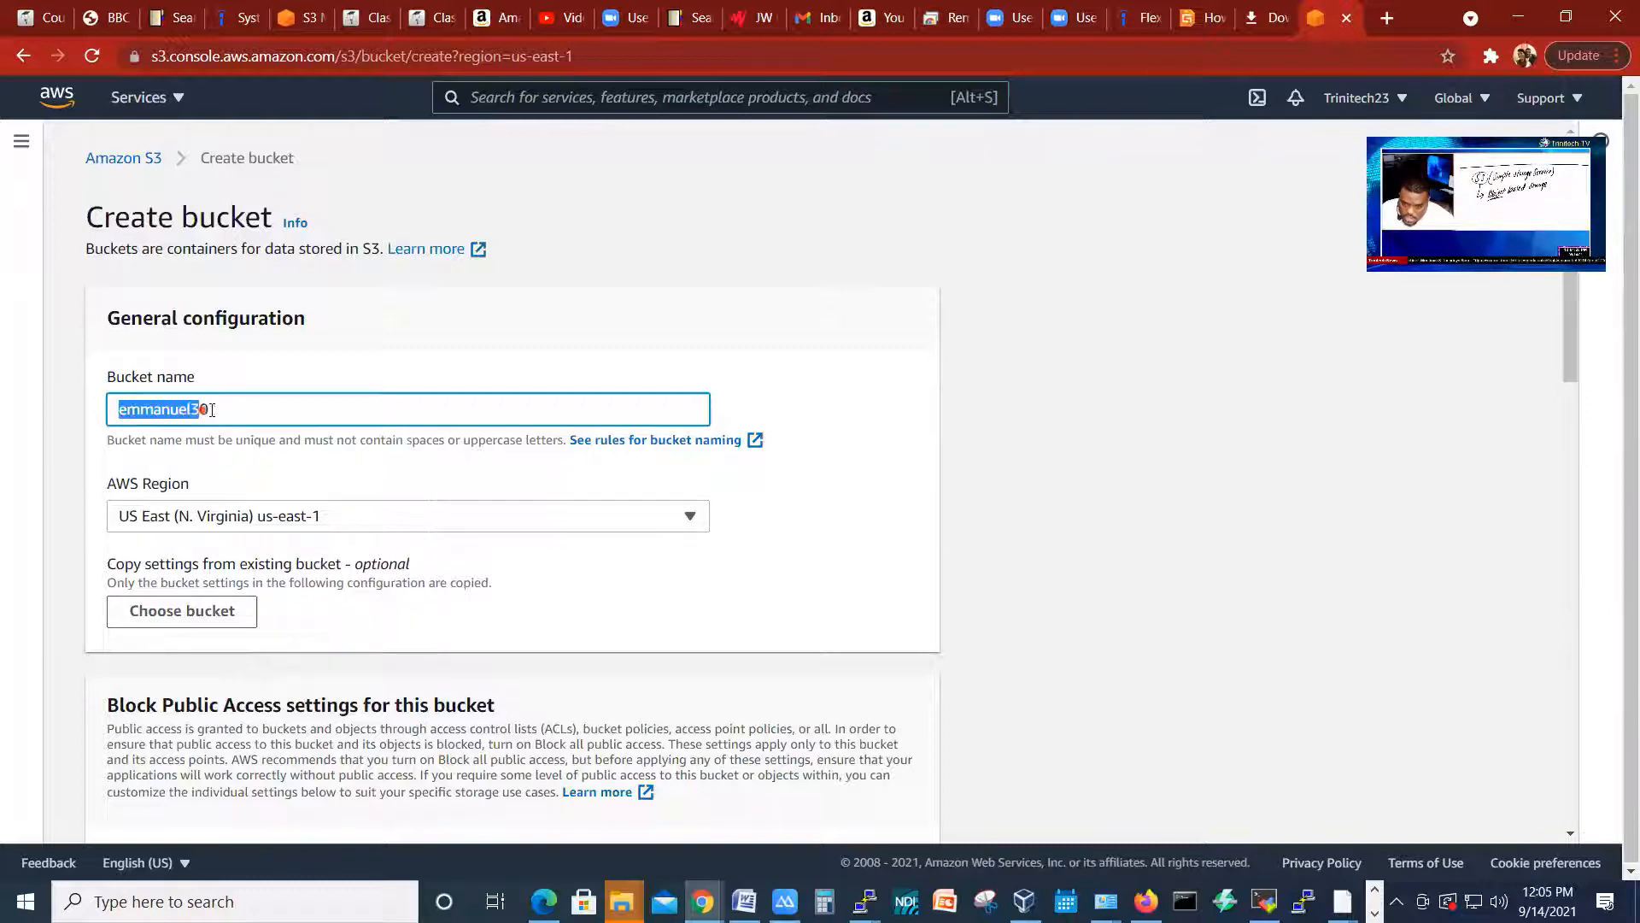
scroll(476, 466, down, 4)
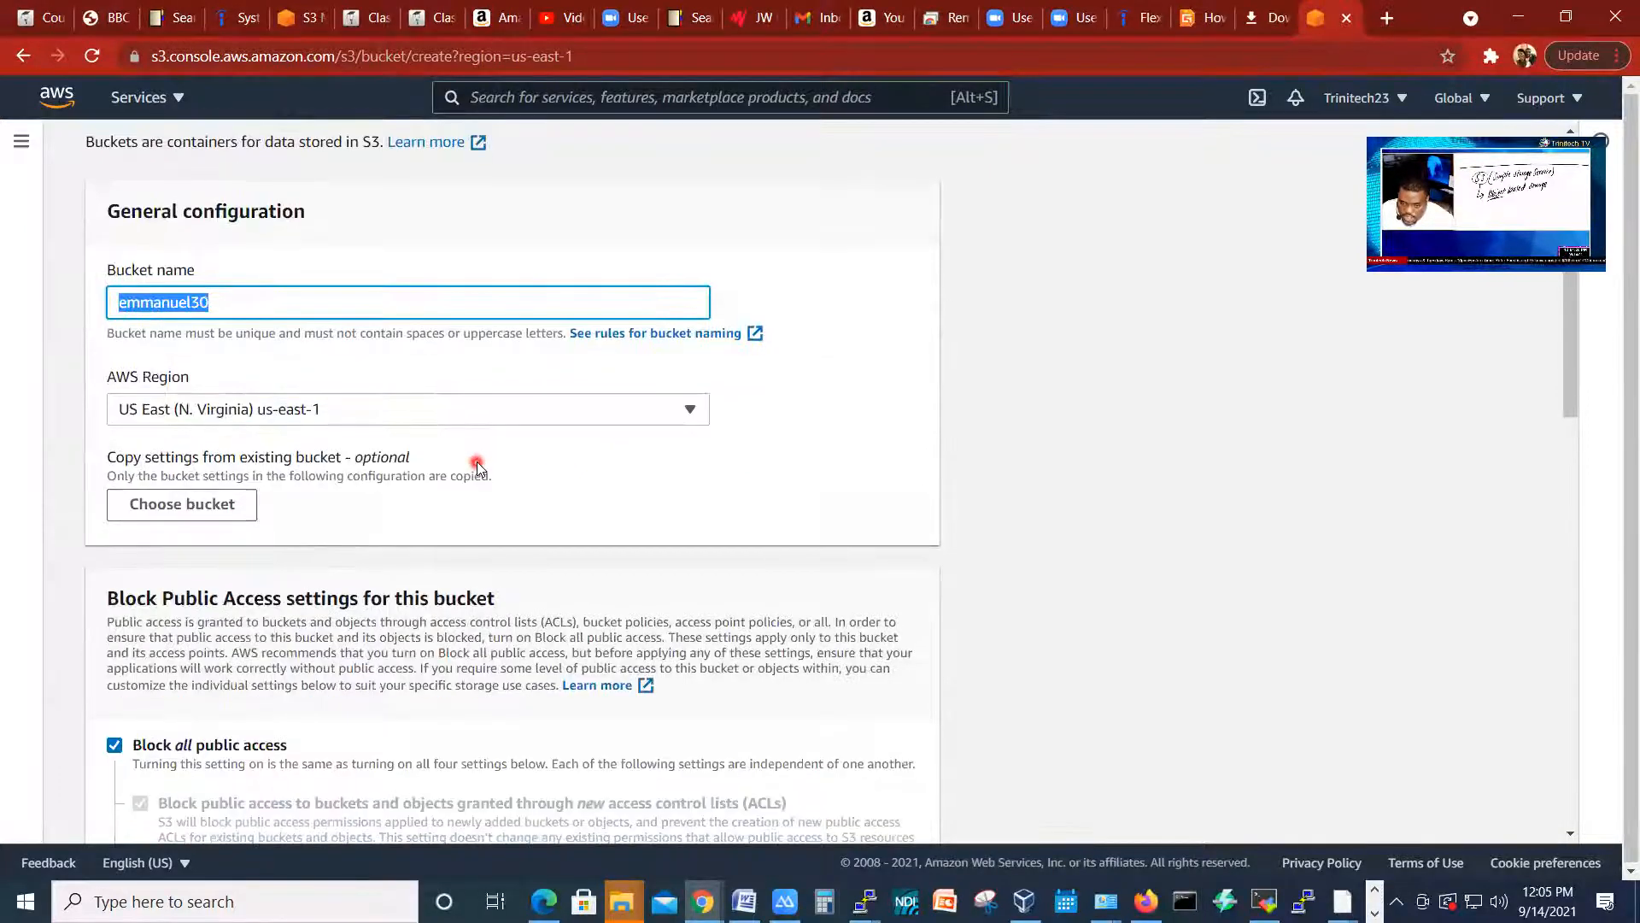
scroll(476, 465, up, 5)
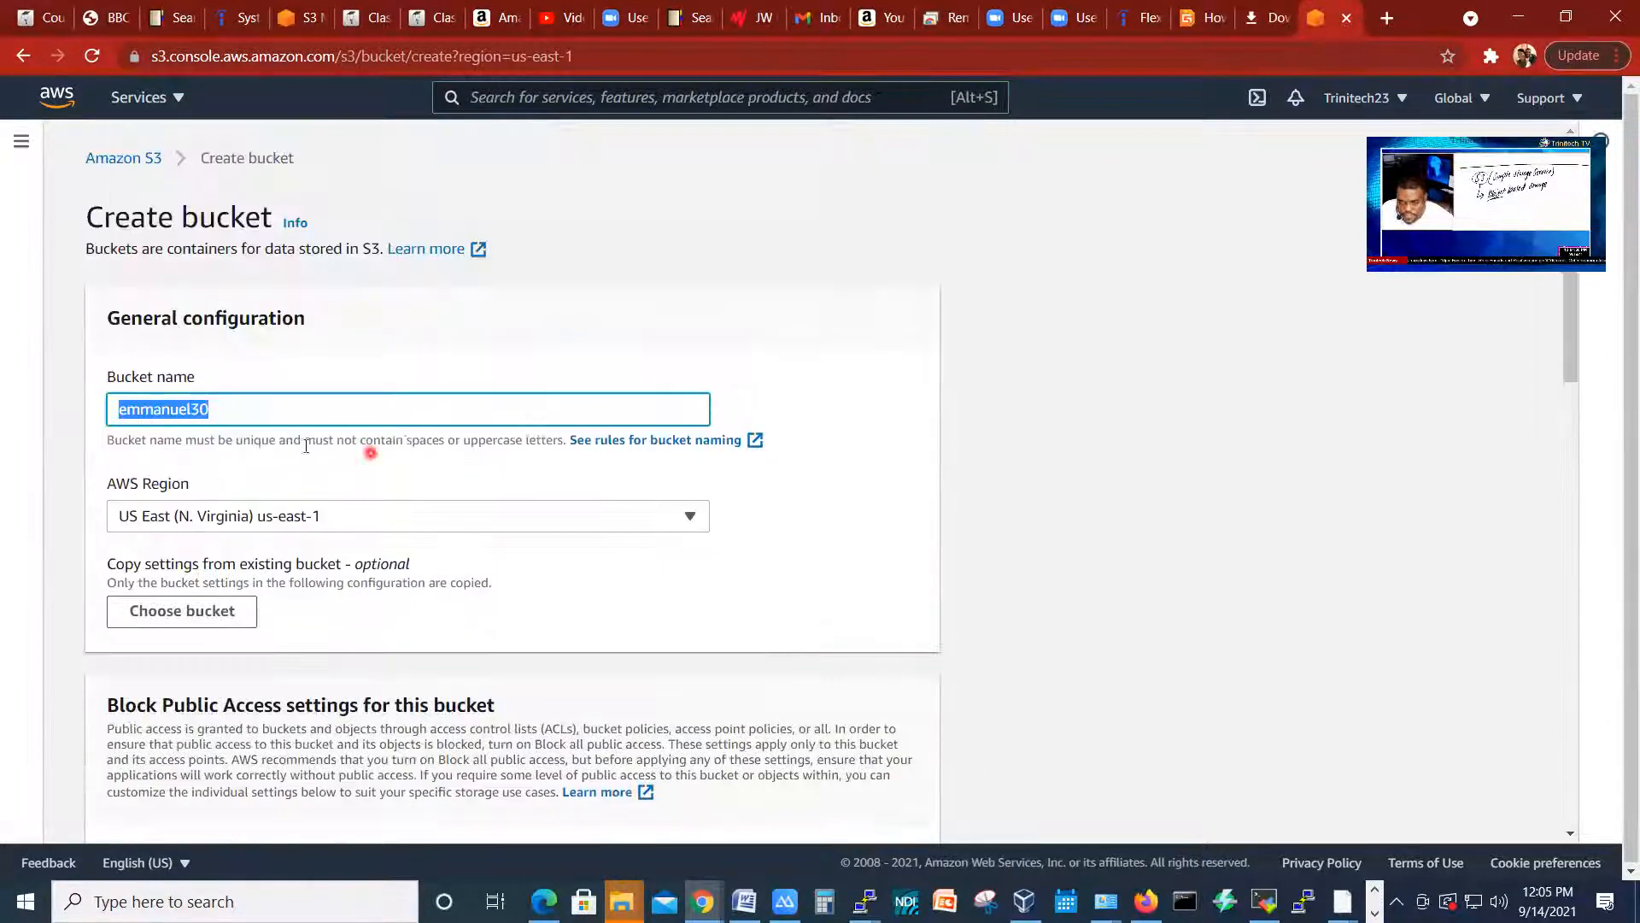
click(178, 413)
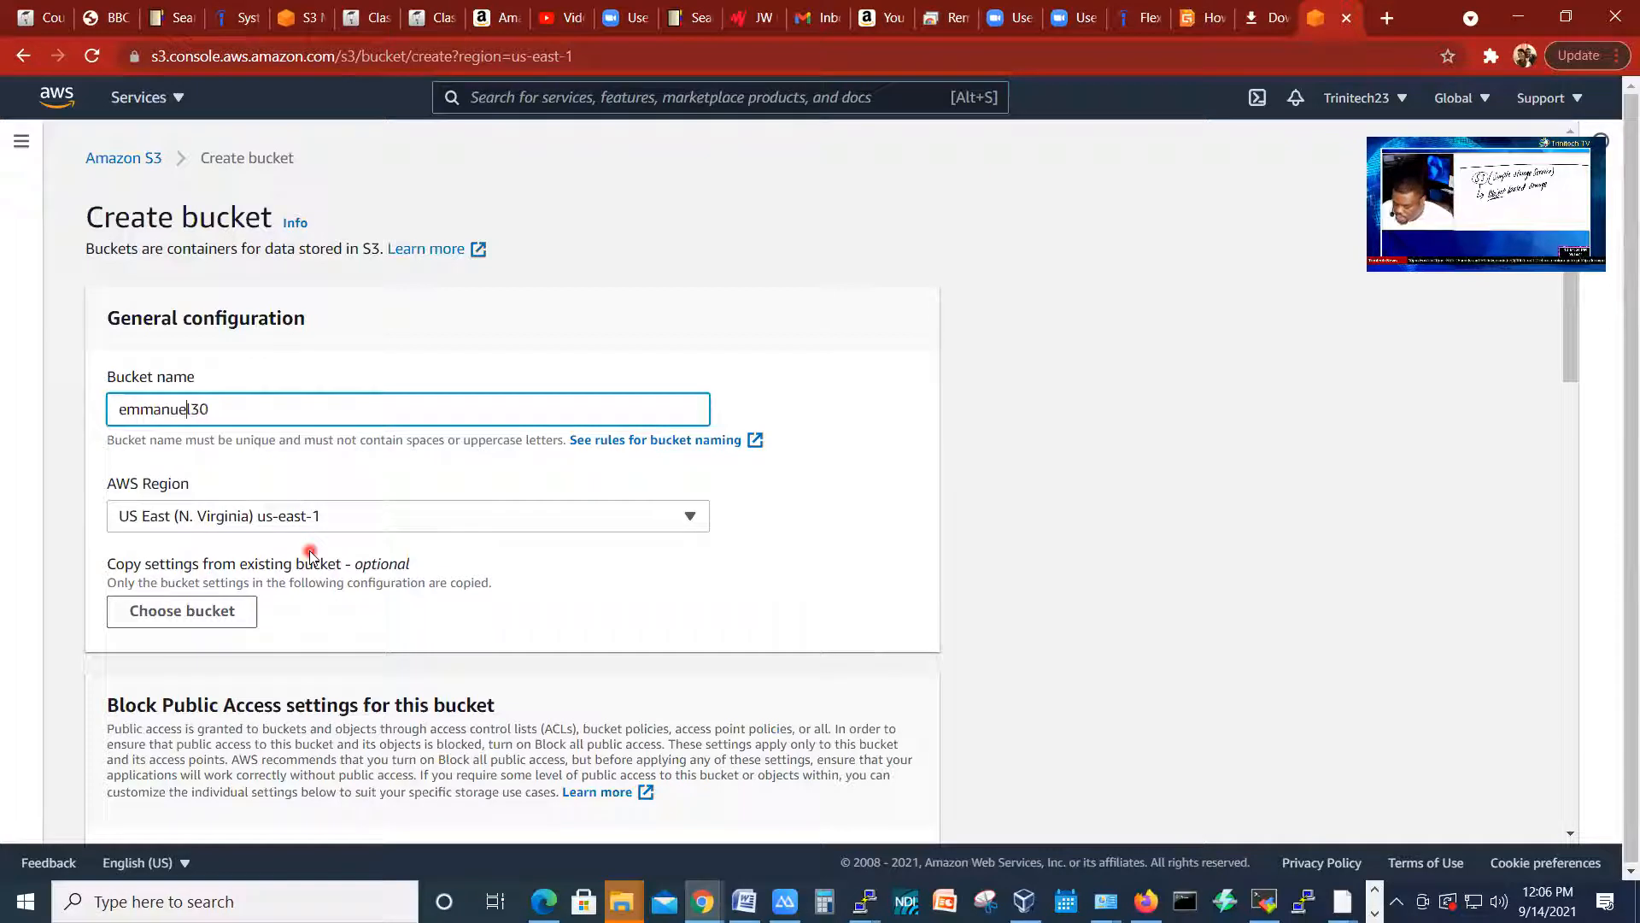
text(warah)
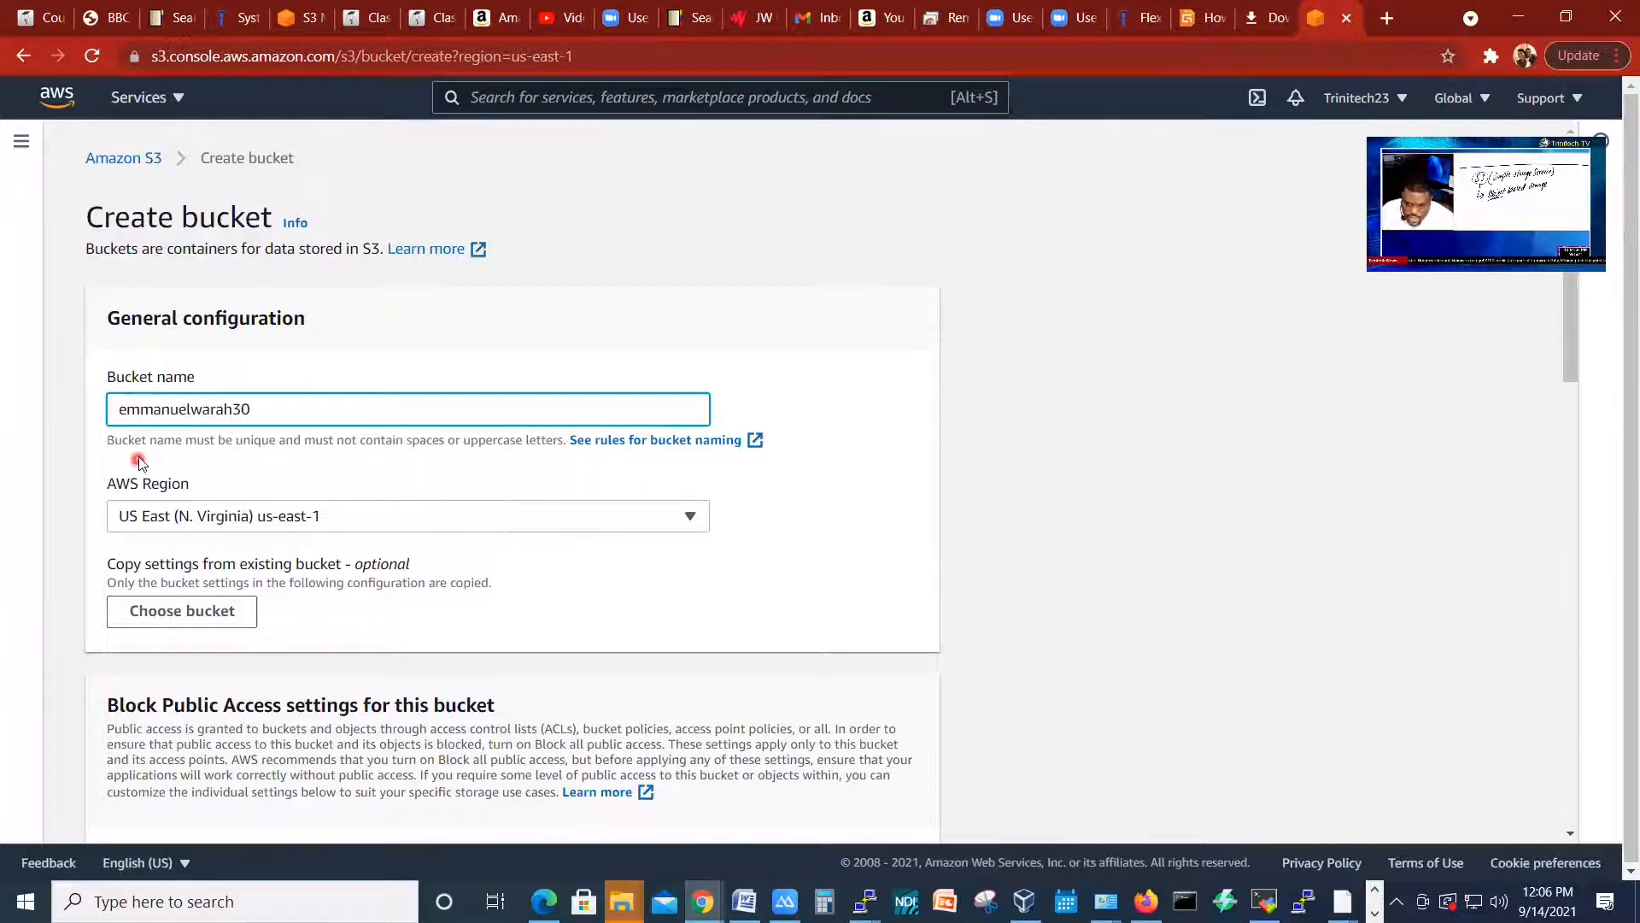
click(251, 433)
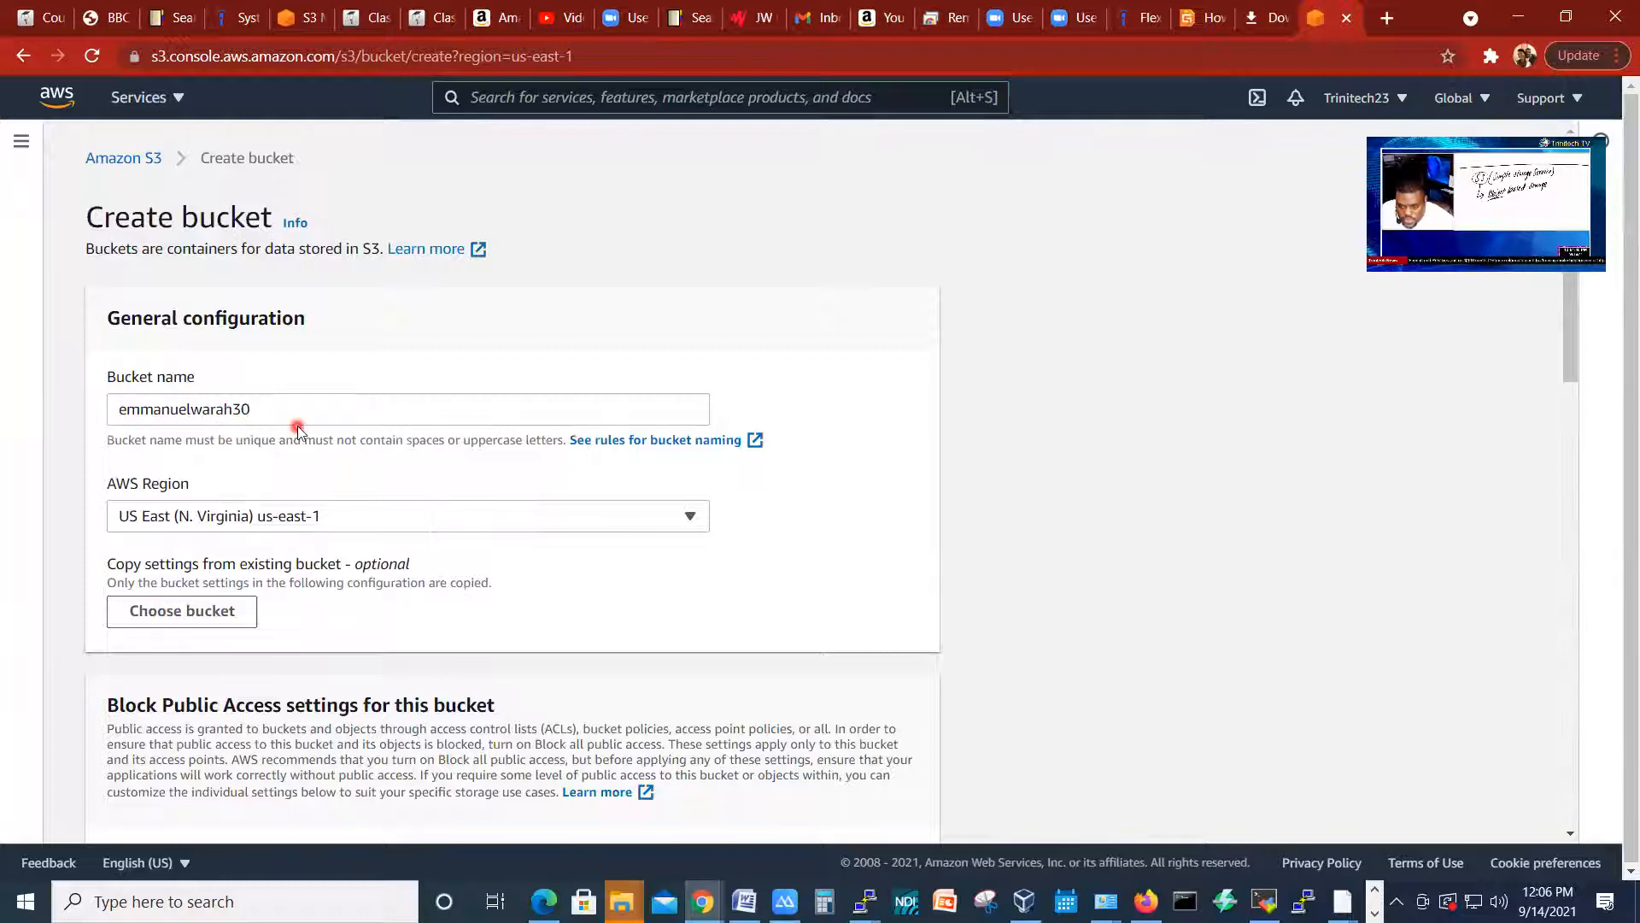
Step: Turn off Block all public access for the new bucket and acknowledge that its objects might become public
scroll(298, 442, down, 1)
scroll(292, 444, down, 2)
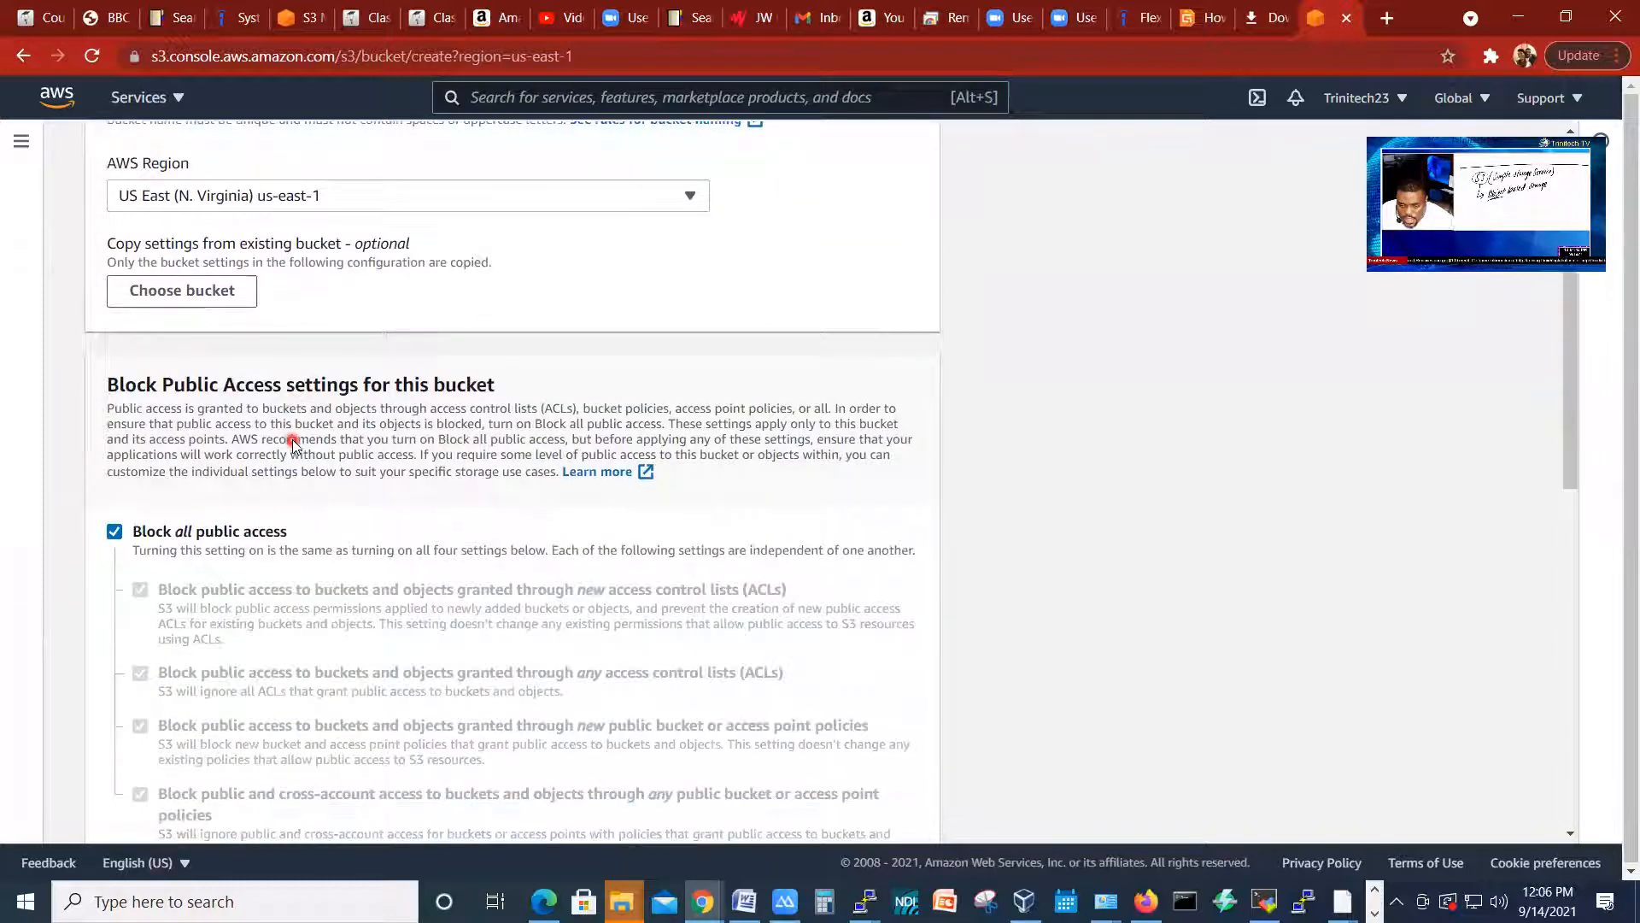
scroll(292, 443, down, 1)
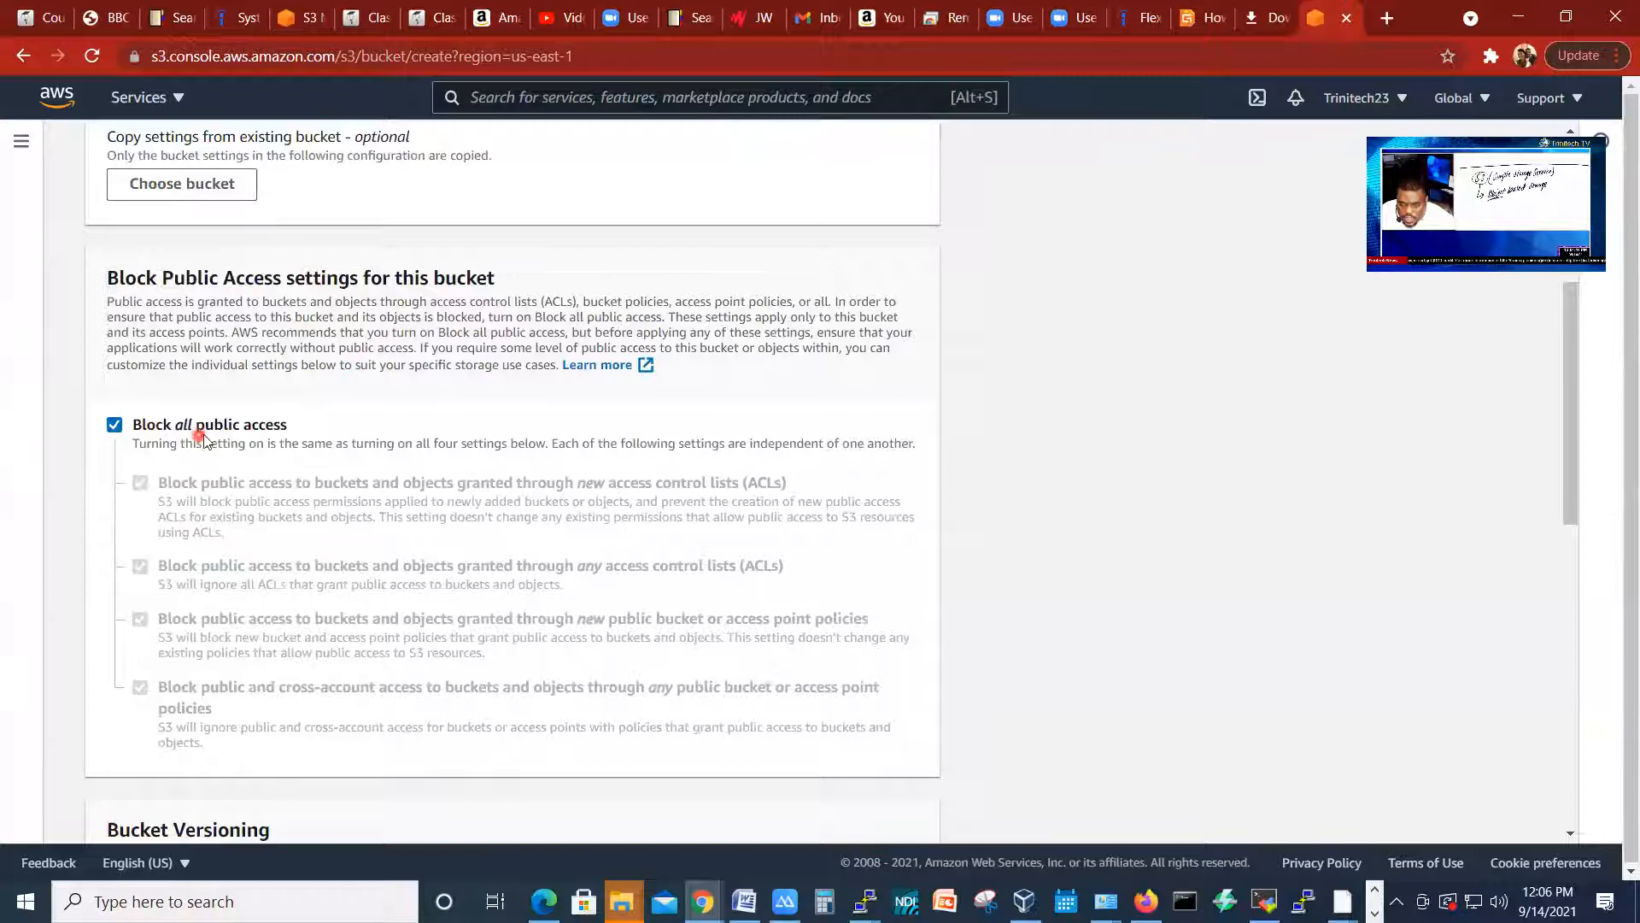
click(114, 426)
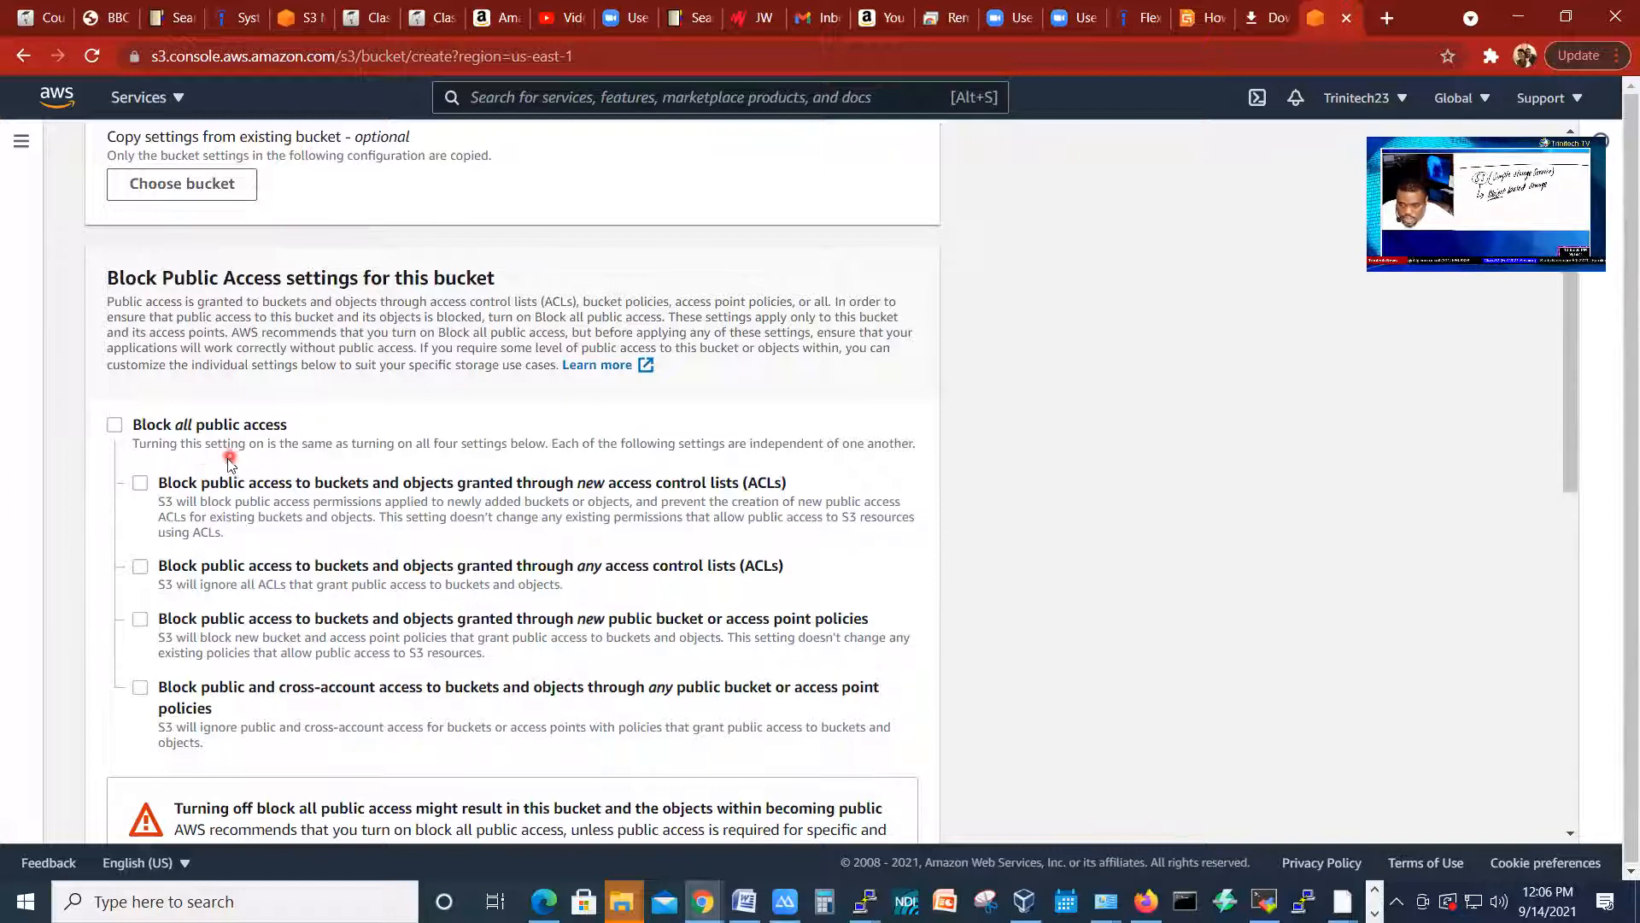
scroll(269, 541, down, 1)
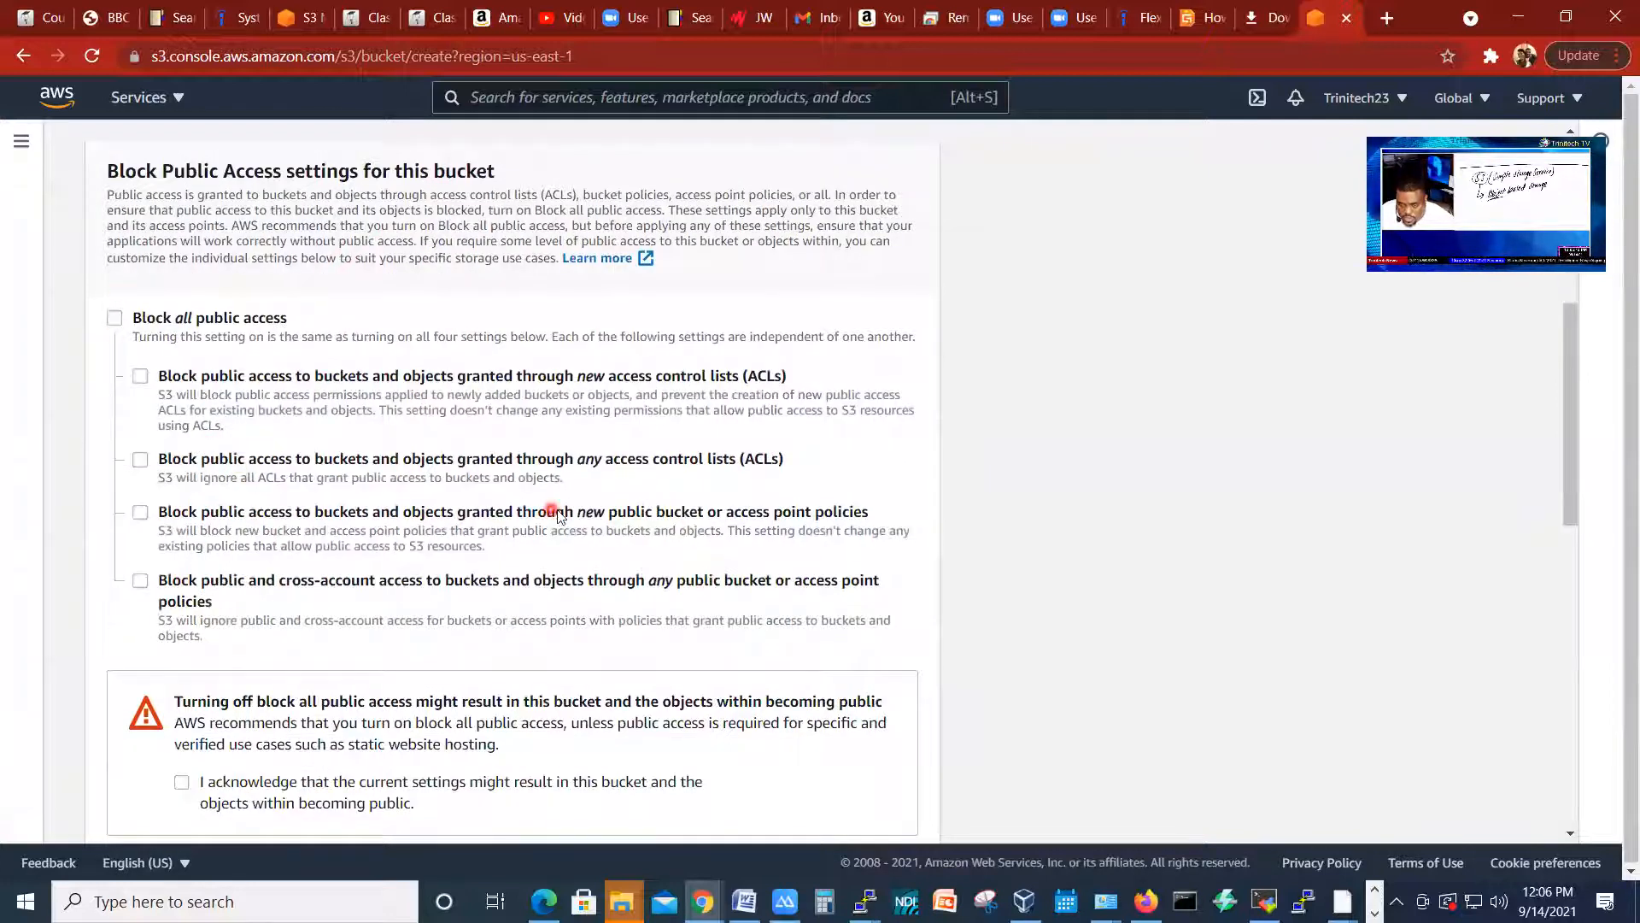
scroll(549, 508, down, 2)
click(183, 569)
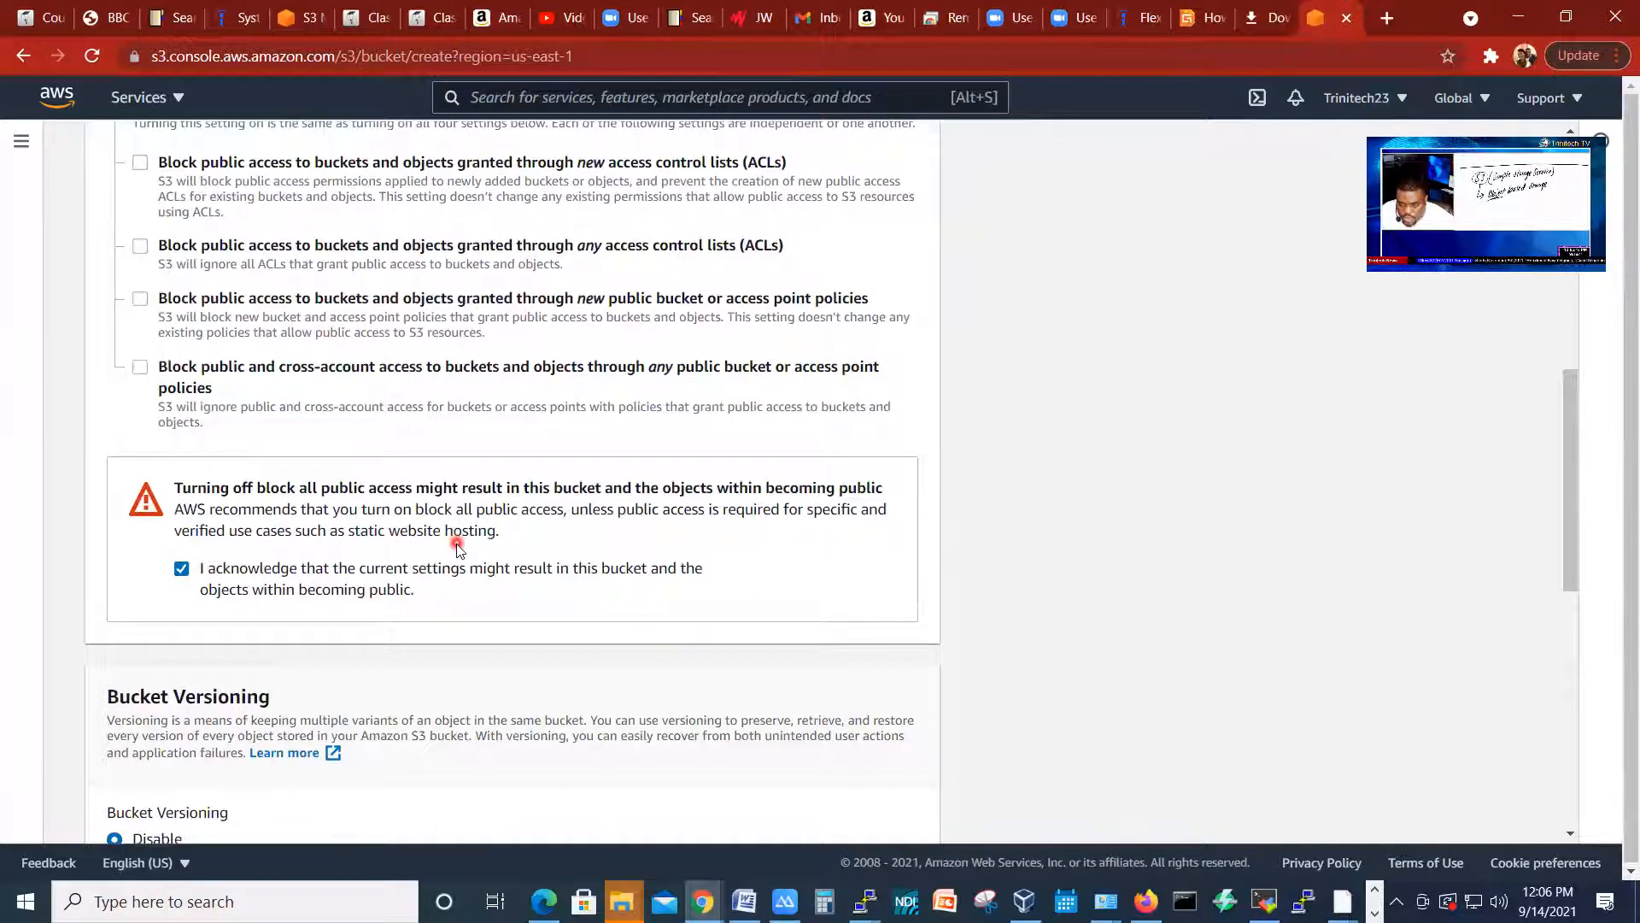
Step: Review the versioning, tags, encryption and public access settings, and create the bucket
scroll(457, 546, down, 1)
scroll(444, 544, down, 2)
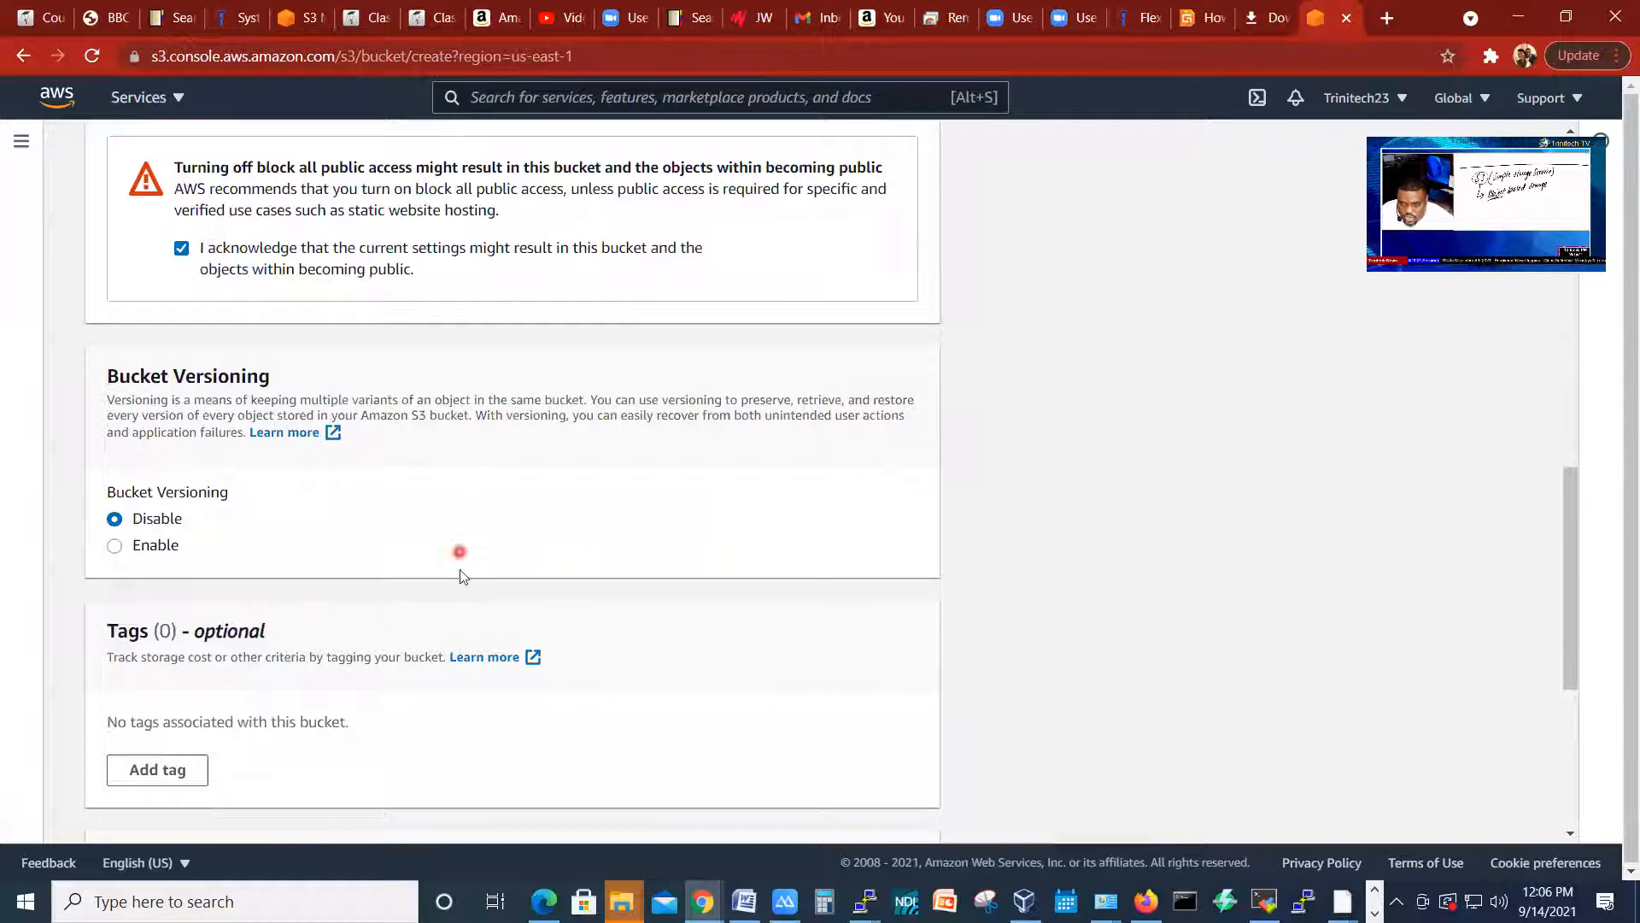
scroll(409, 559, down, 3)
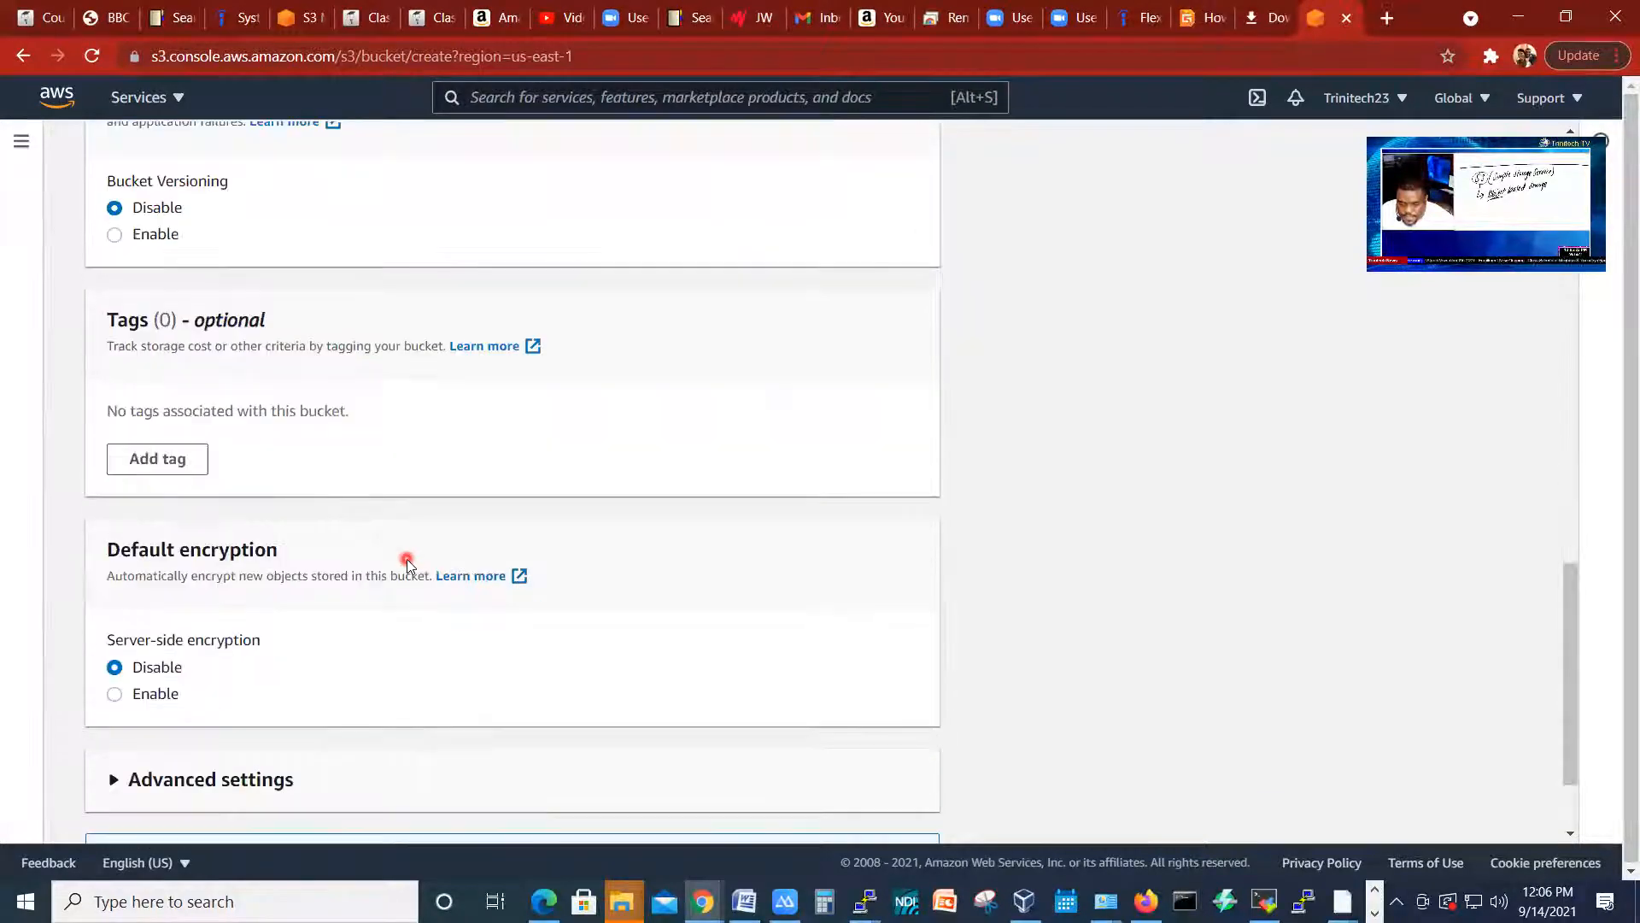
scroll(408, 559, up, 14)
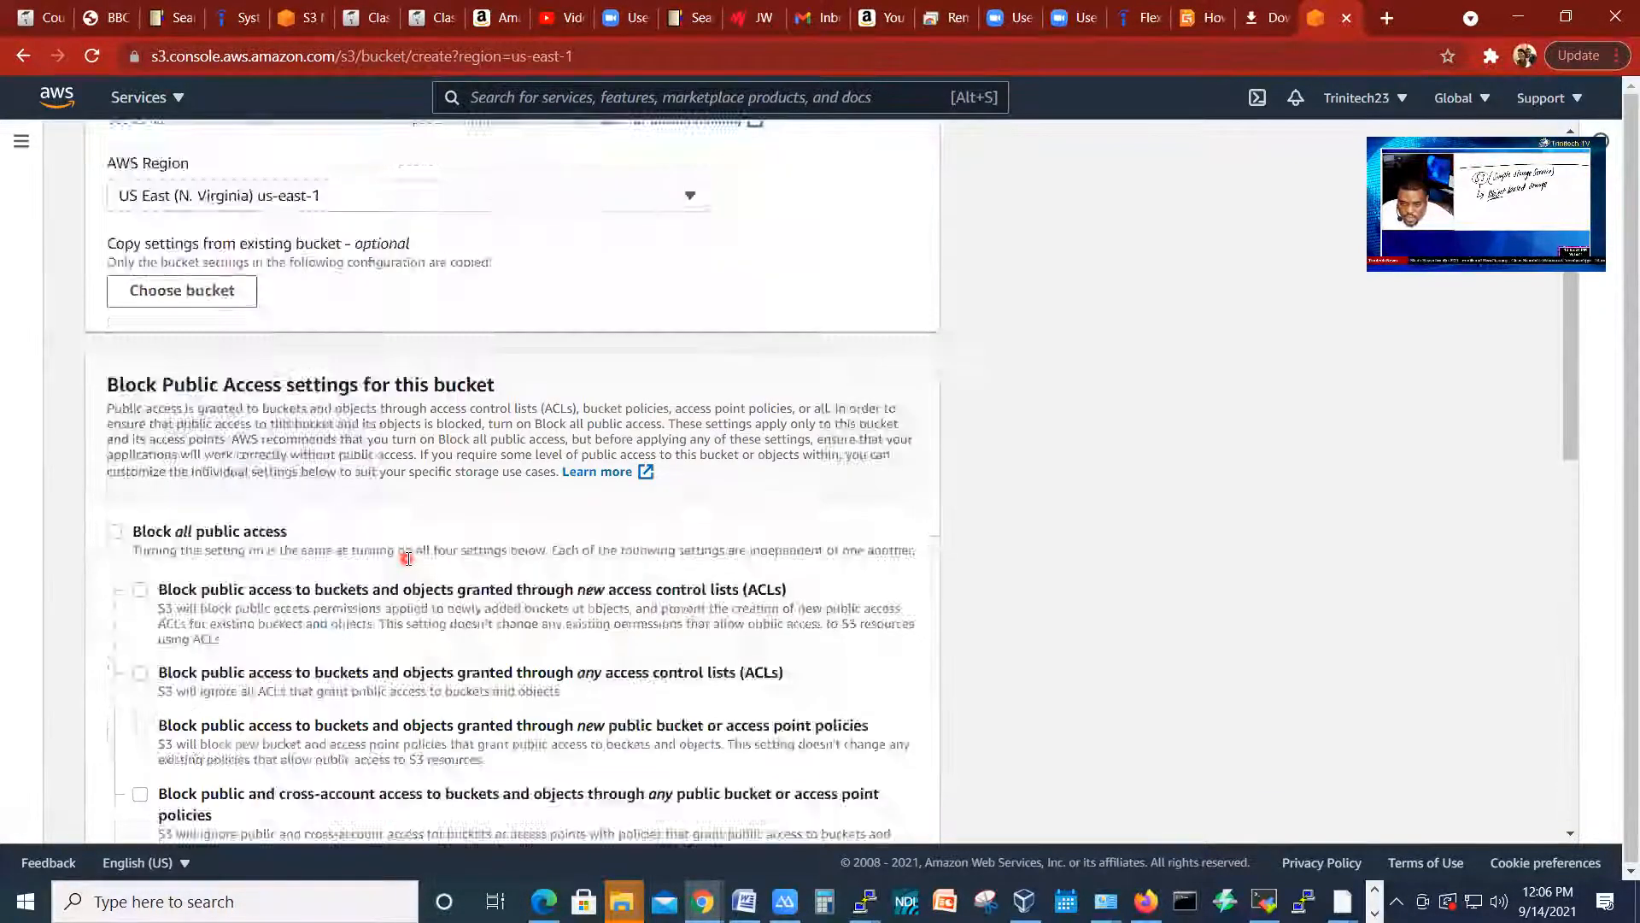
scroll(365, 579, down, 4)
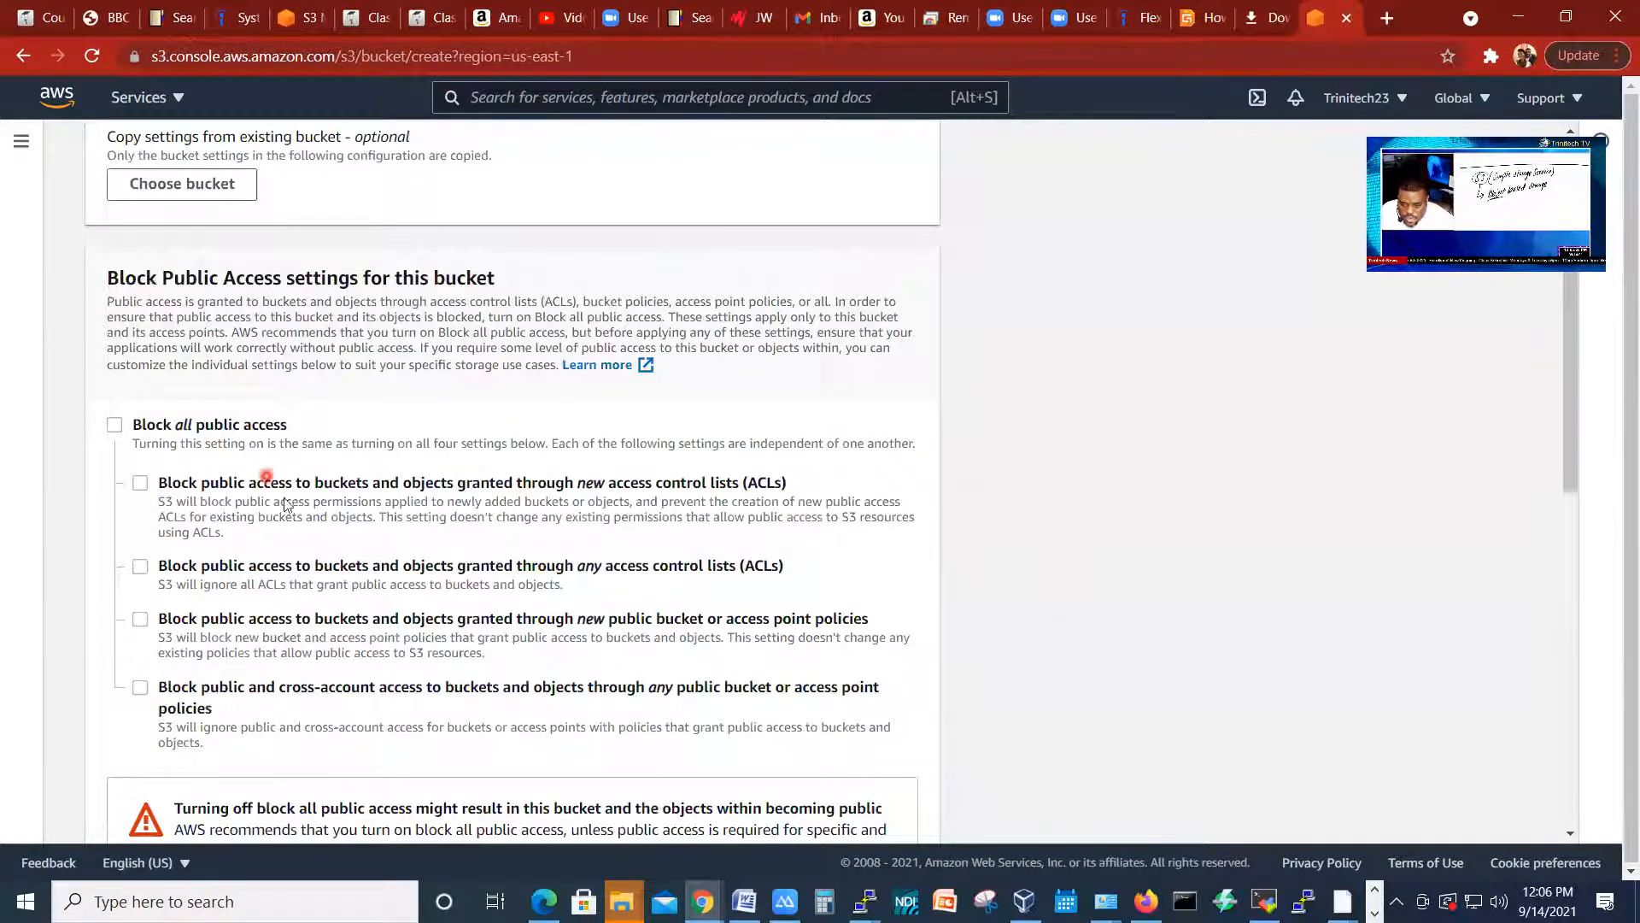
scroll(455, 654, down, 1)
scroll(453, 649, down, 4)
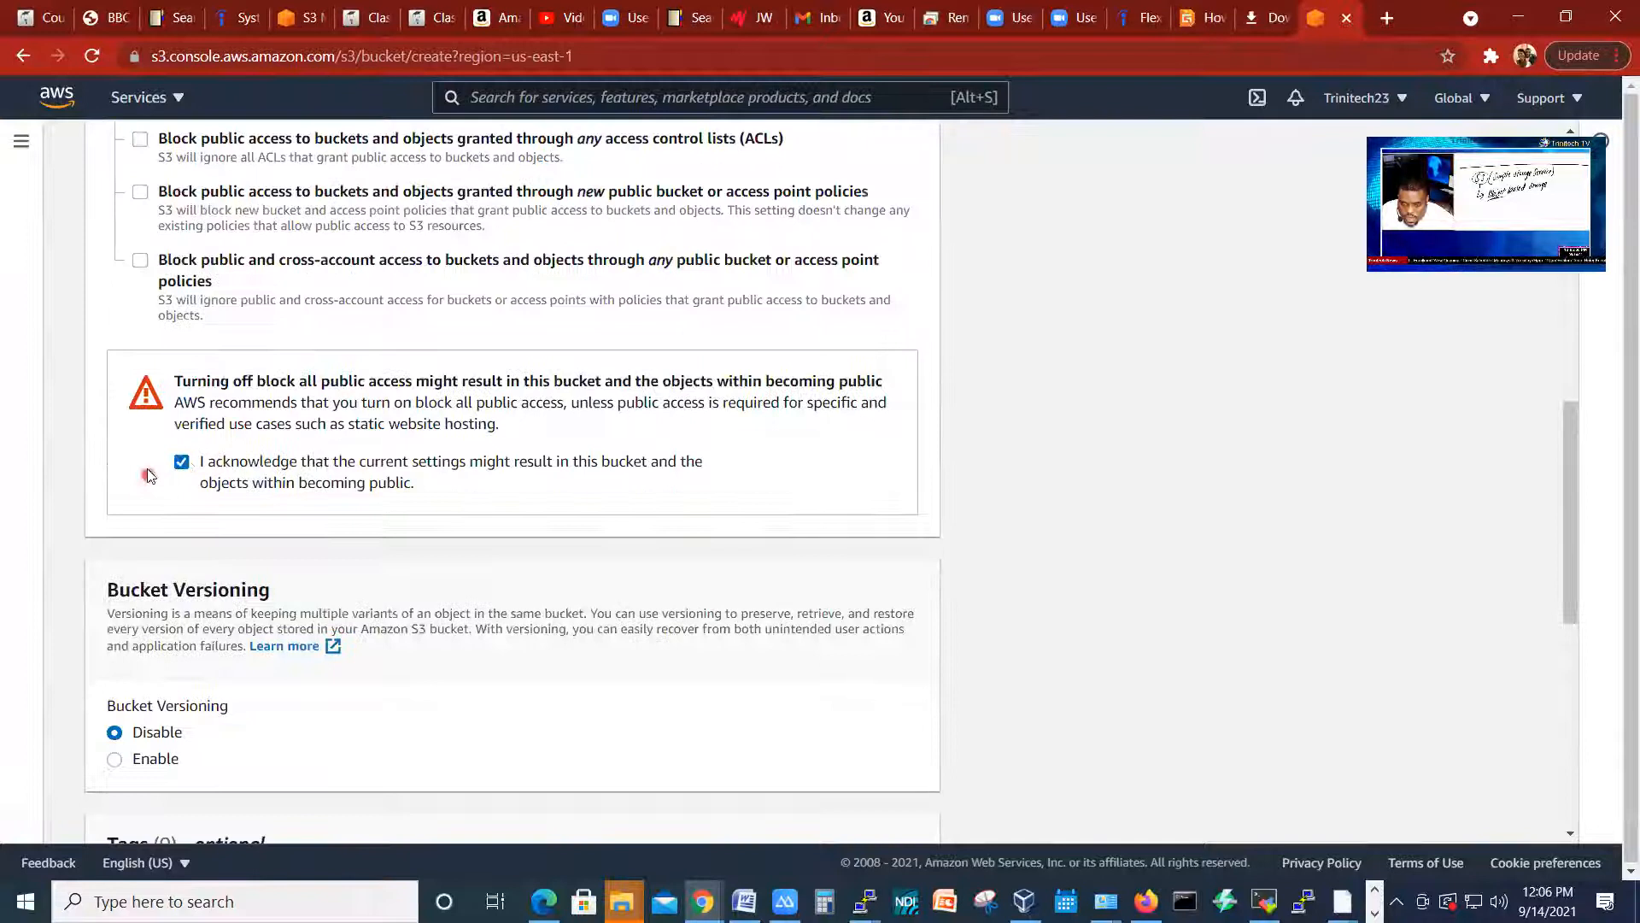
scroll(487, 628, down, 7)
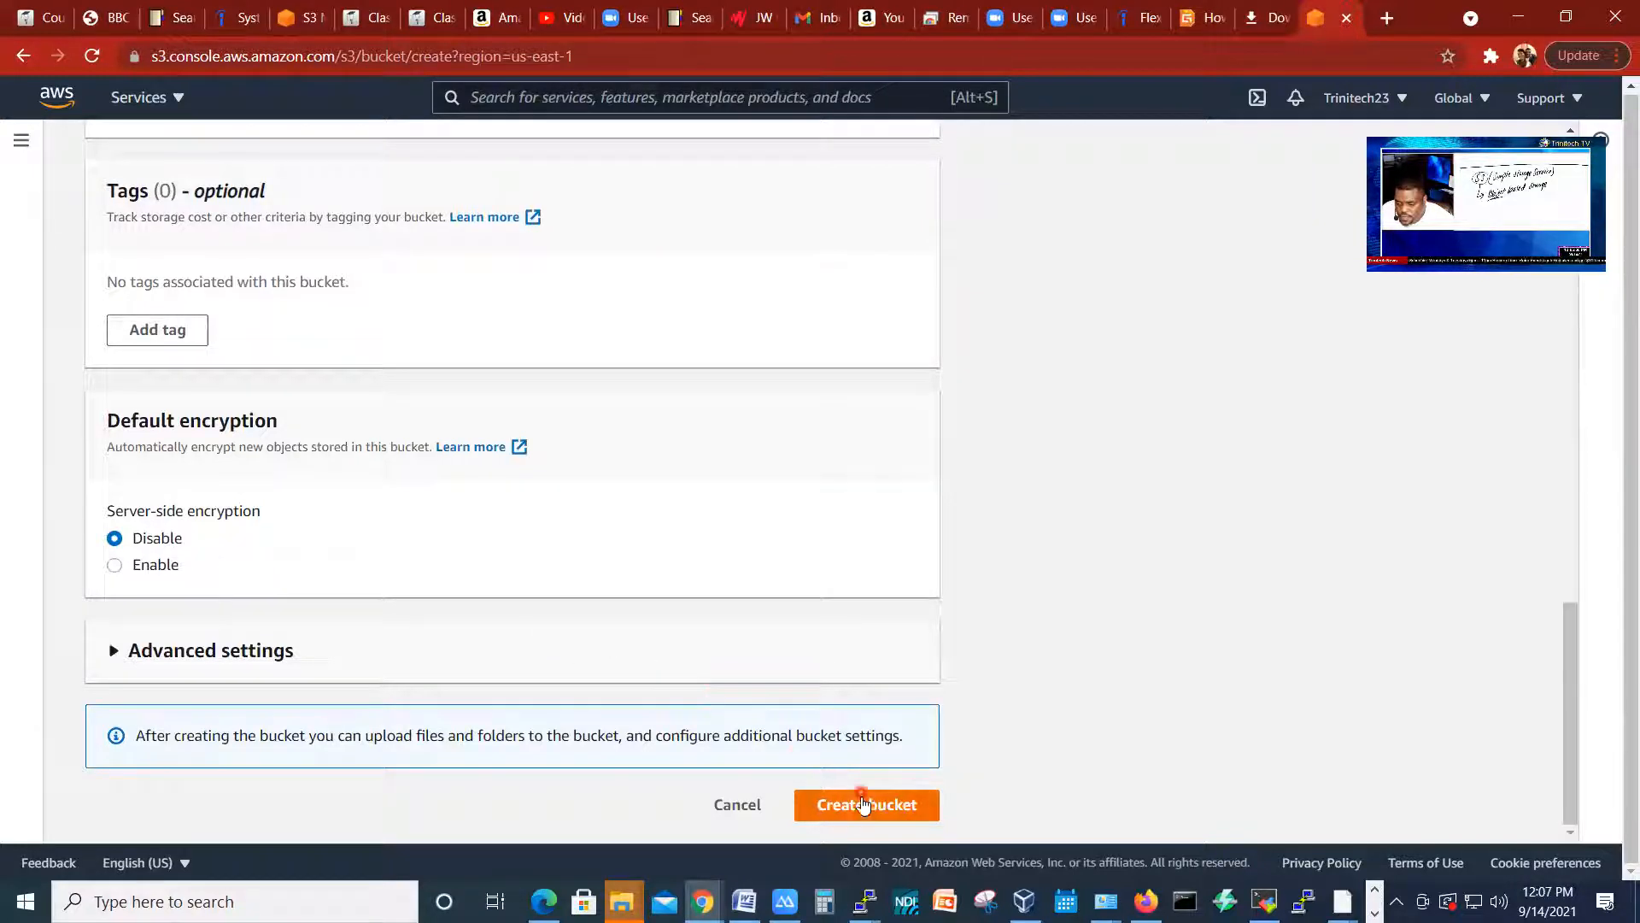
click(865, 806)
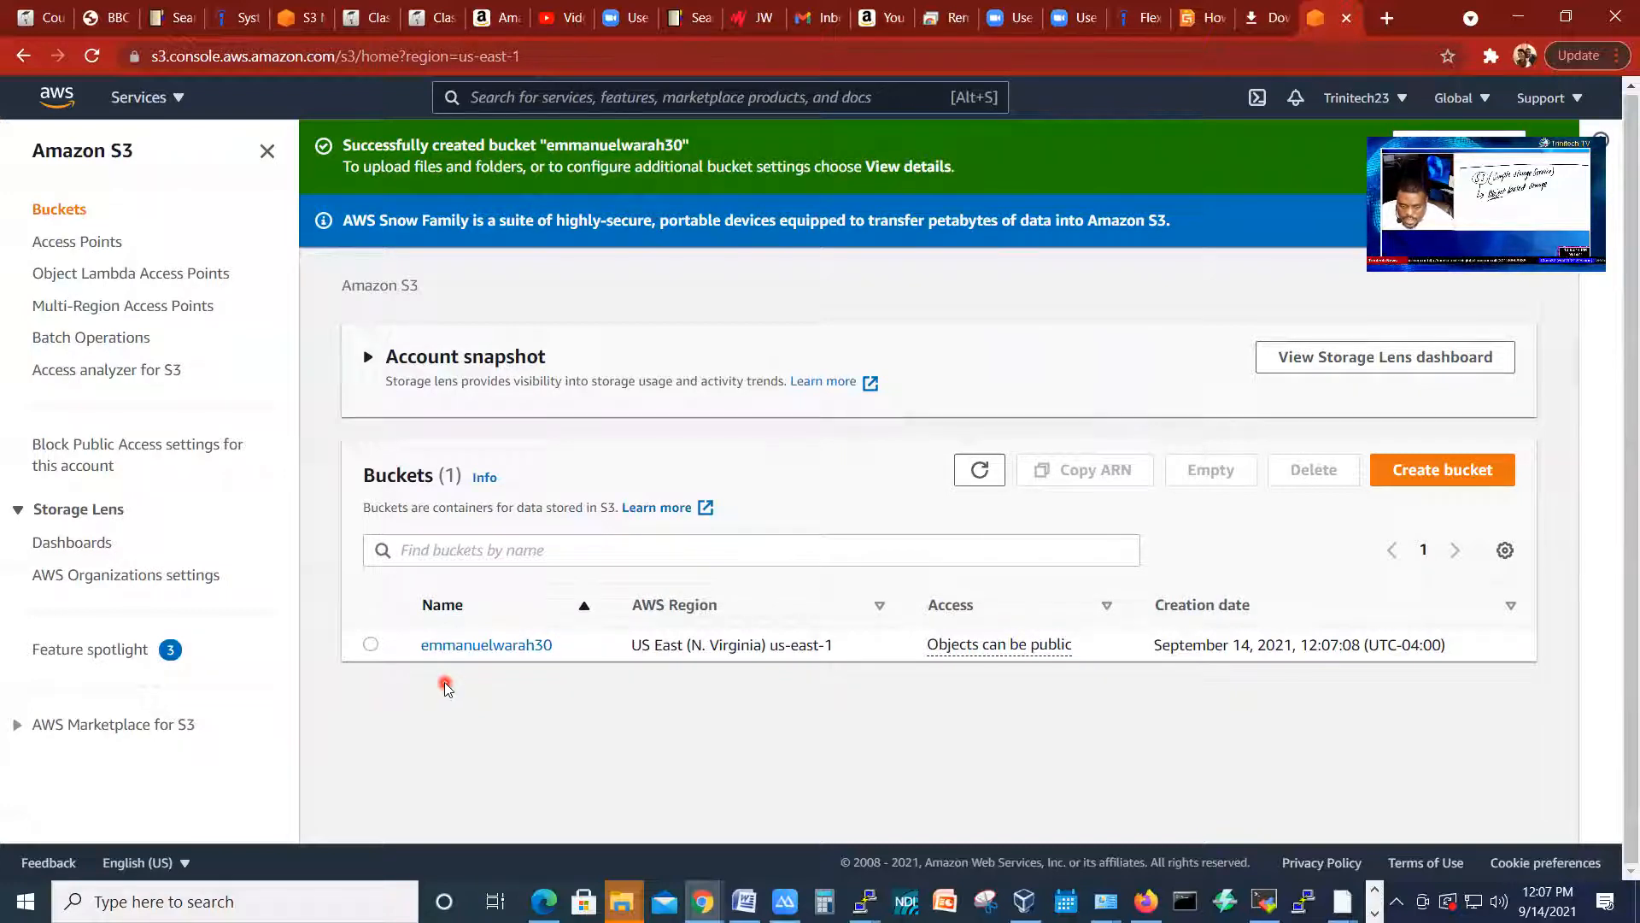
Step: Open the new bucket and add the demowebsite_files folder from Downloads > demowebsite > demowebsite to an upload
click(467, 642)
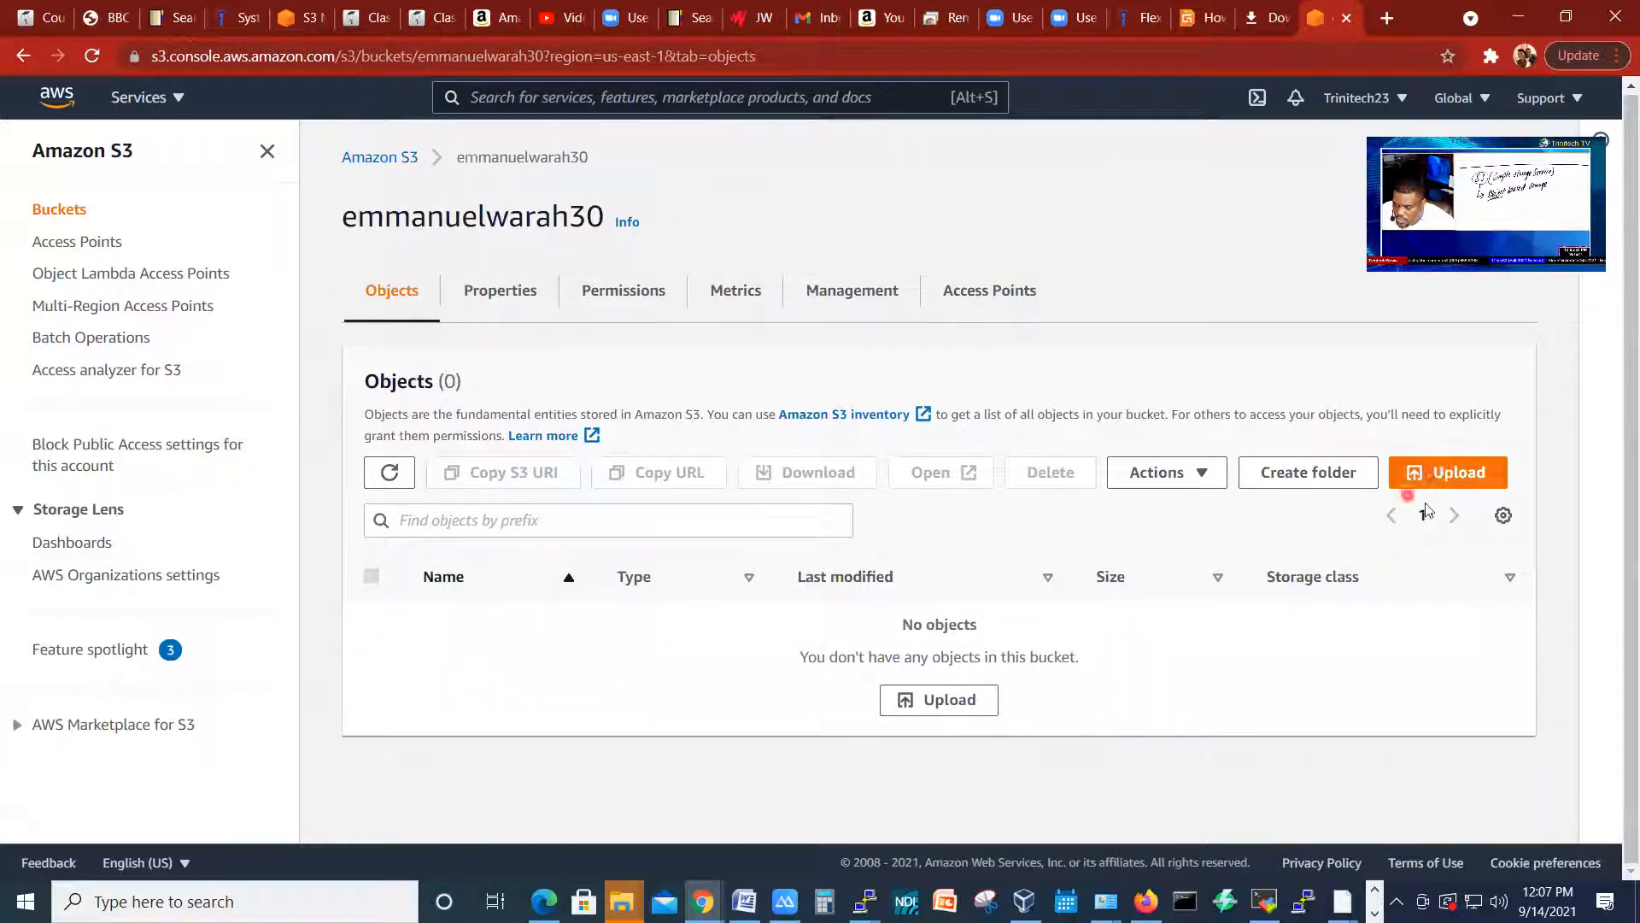
click(1463, 479)
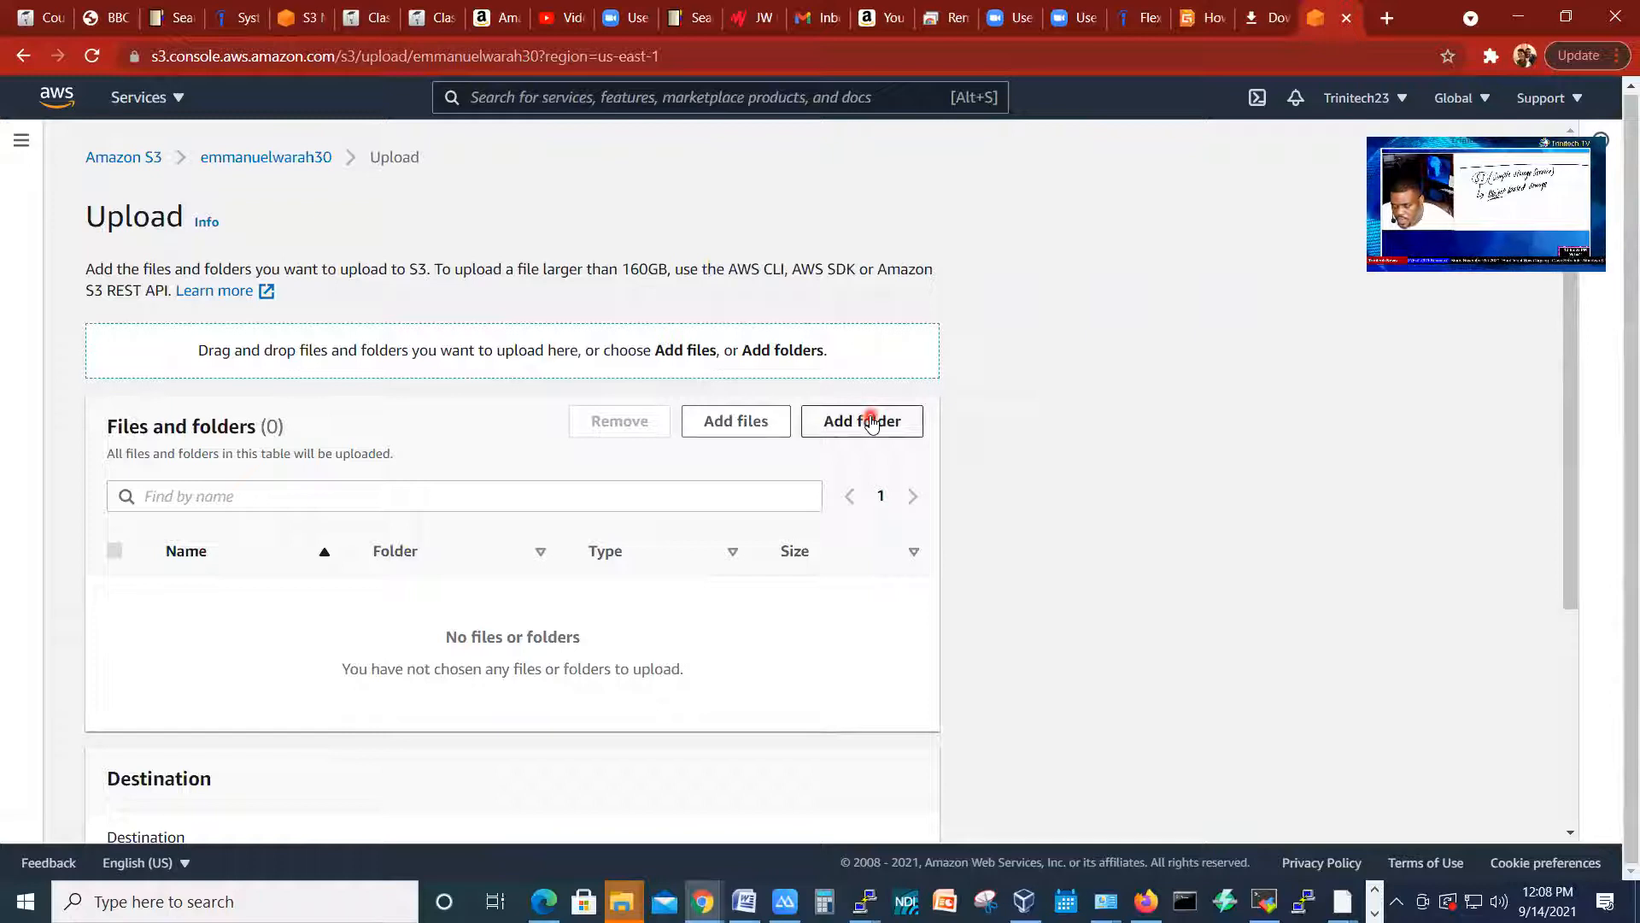
click(859, 422)
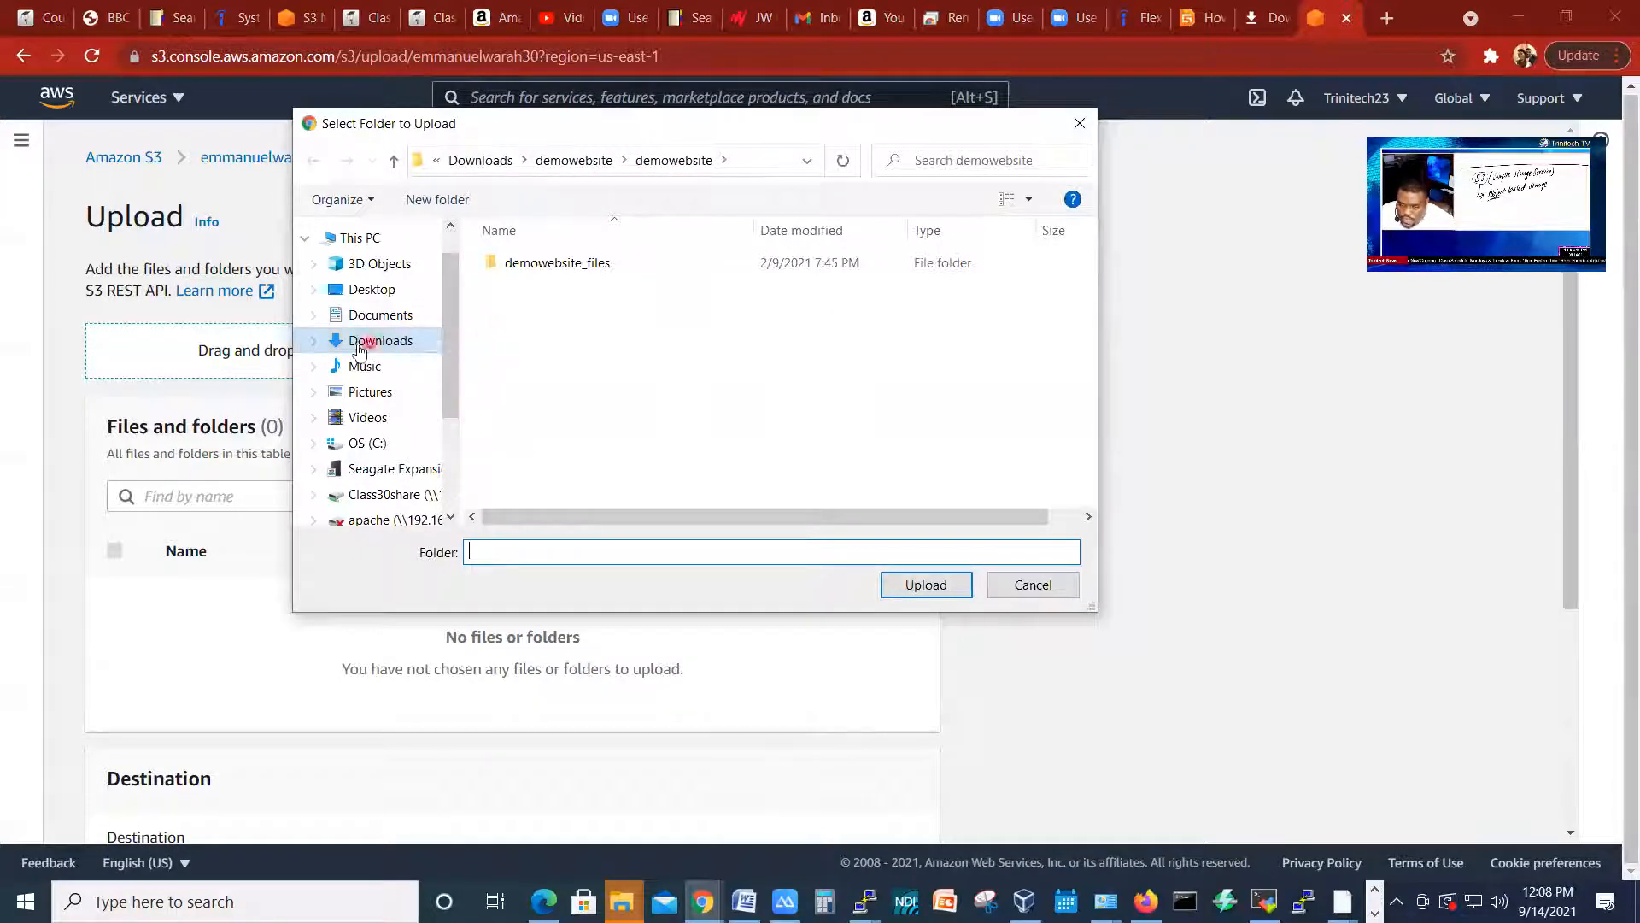
click(577, 167)
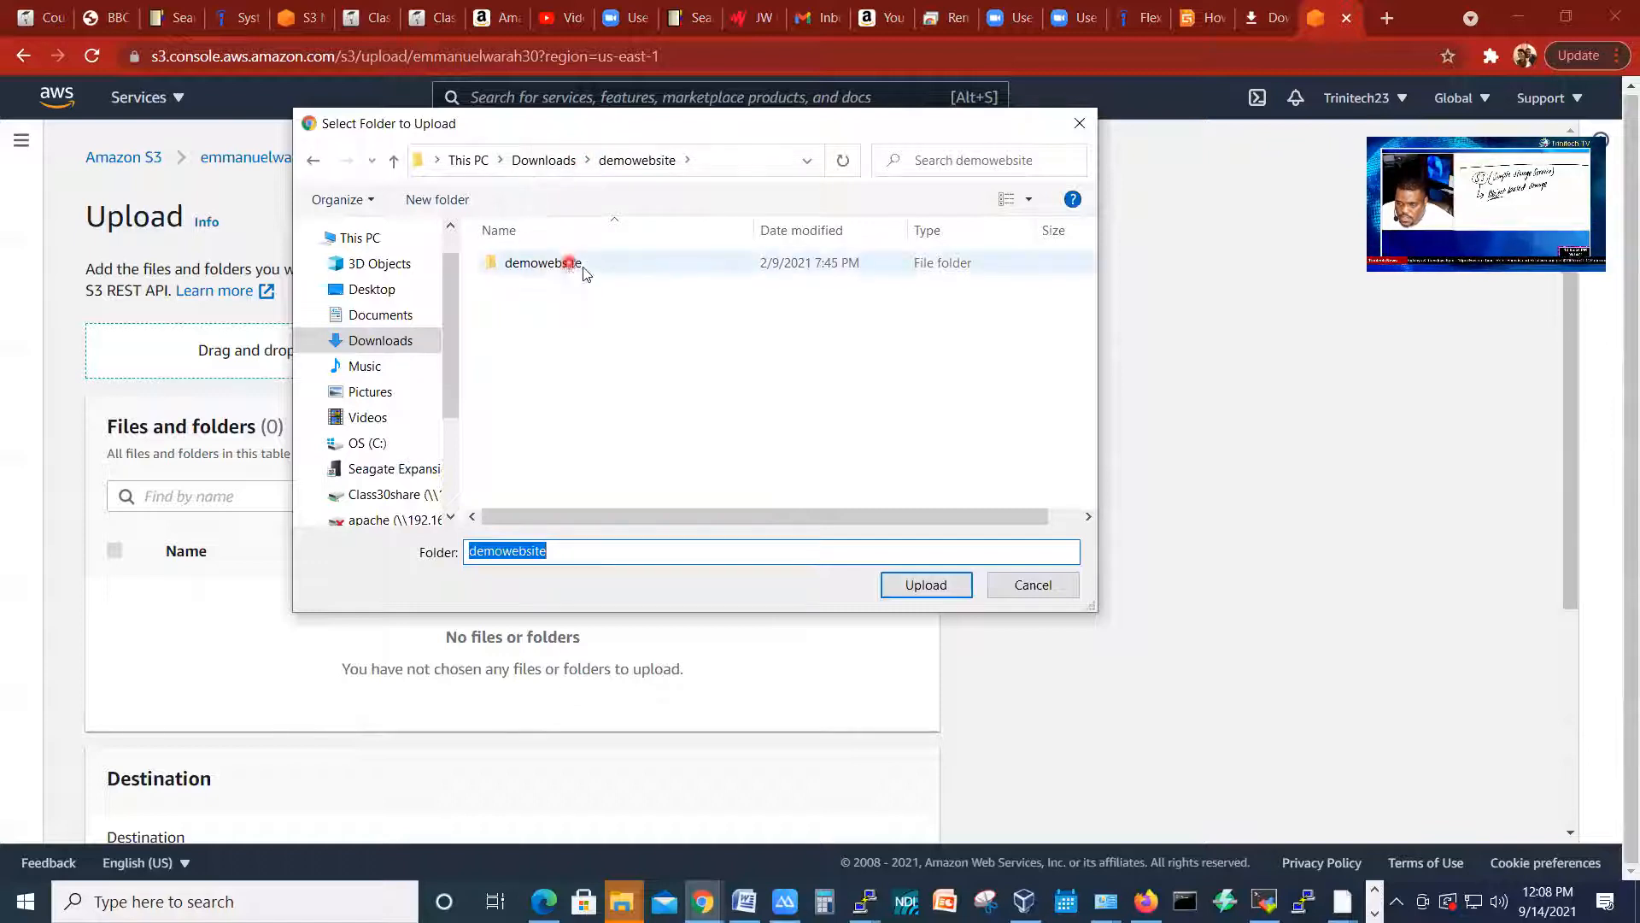
click(548, 269)
double_click(548, 269)
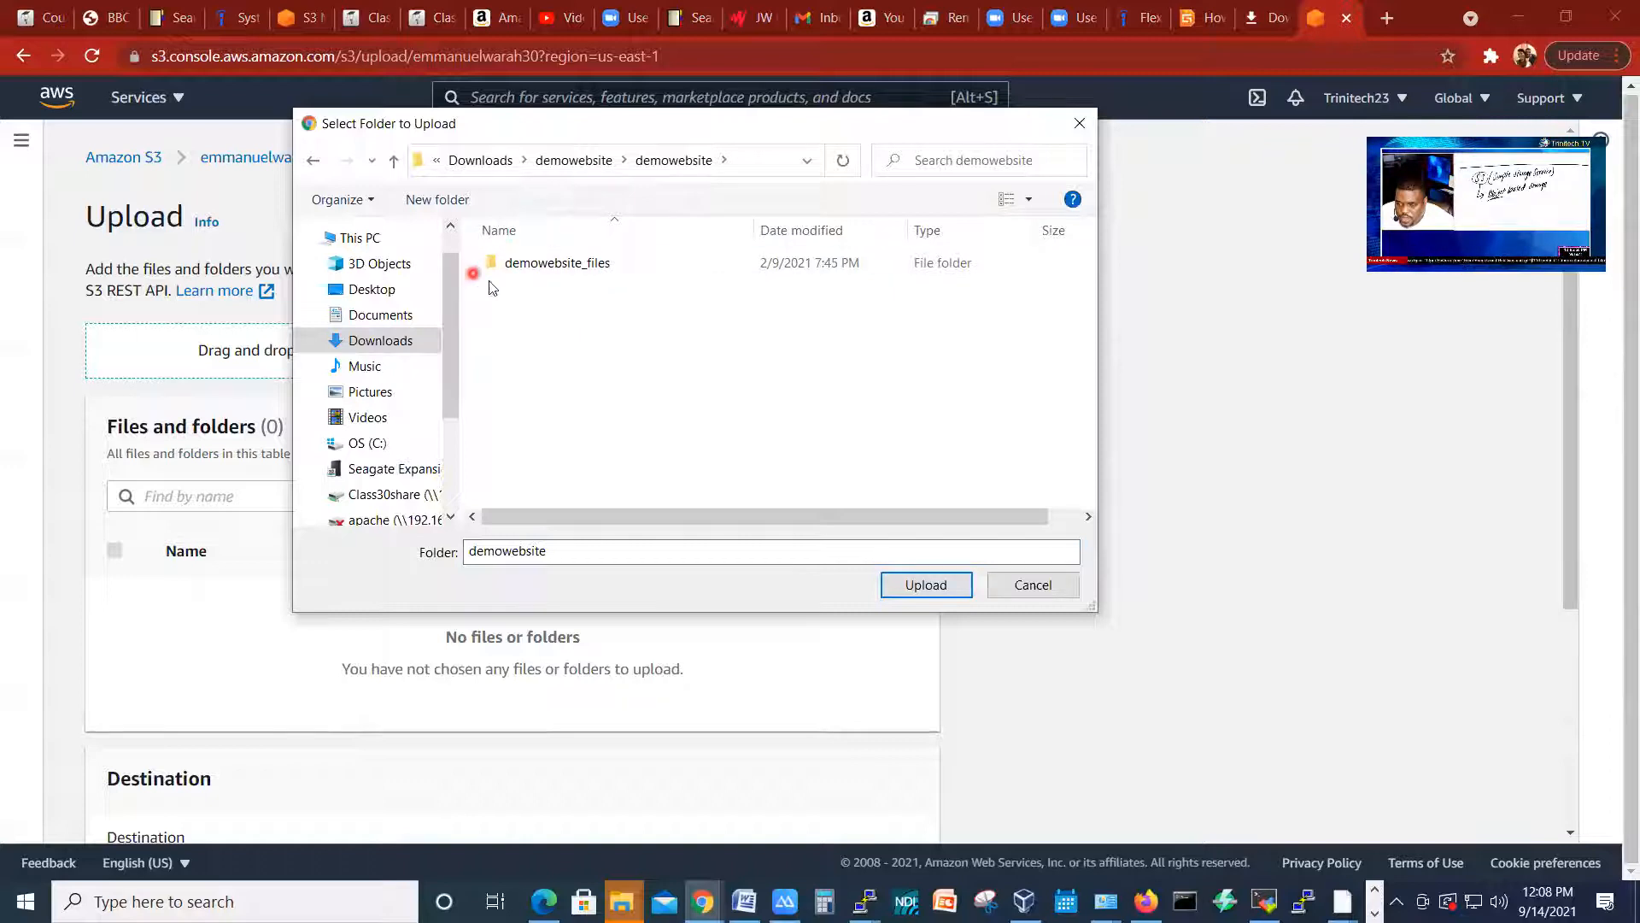
double_click(562, 272)
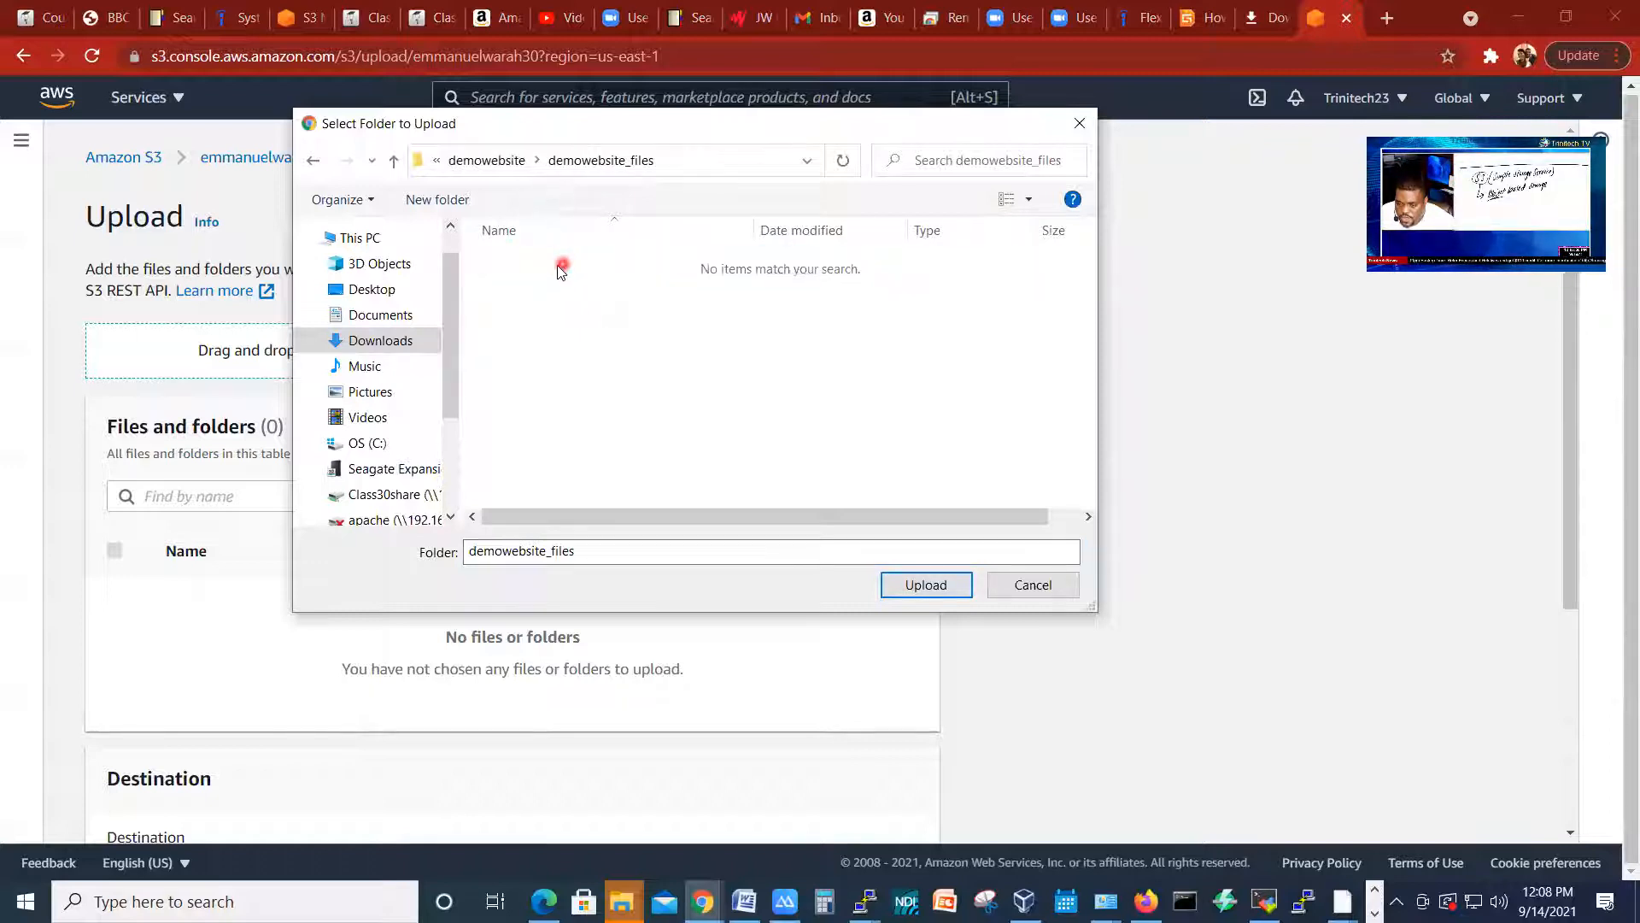
click(392, 165)
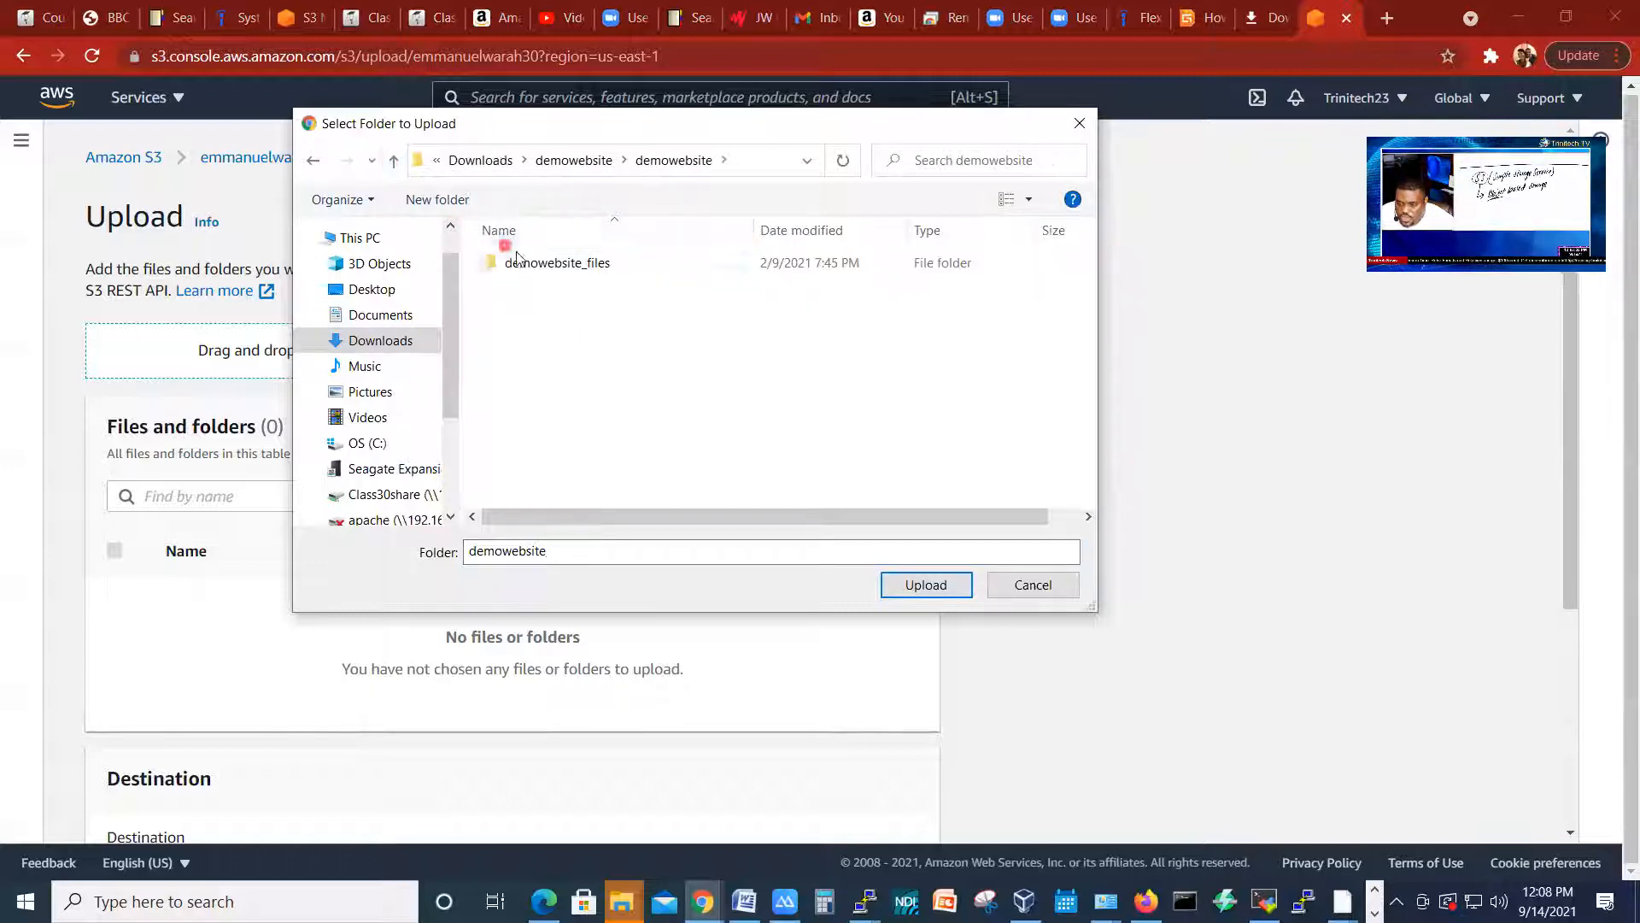
click(543, 270)
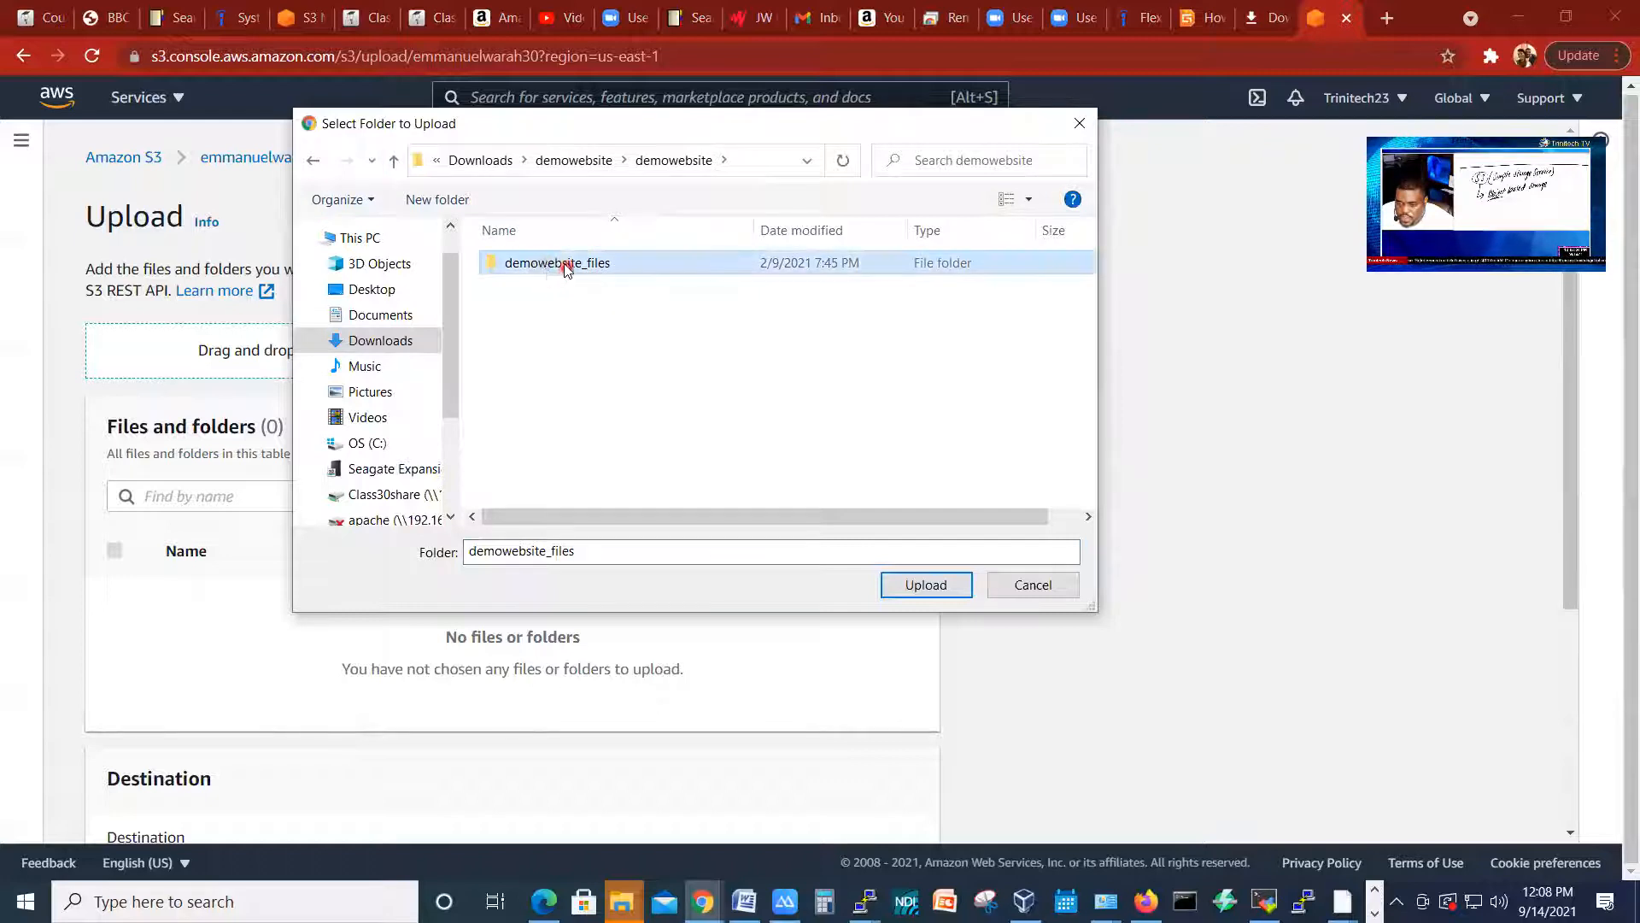
click(926, 586)
click(921, 199)
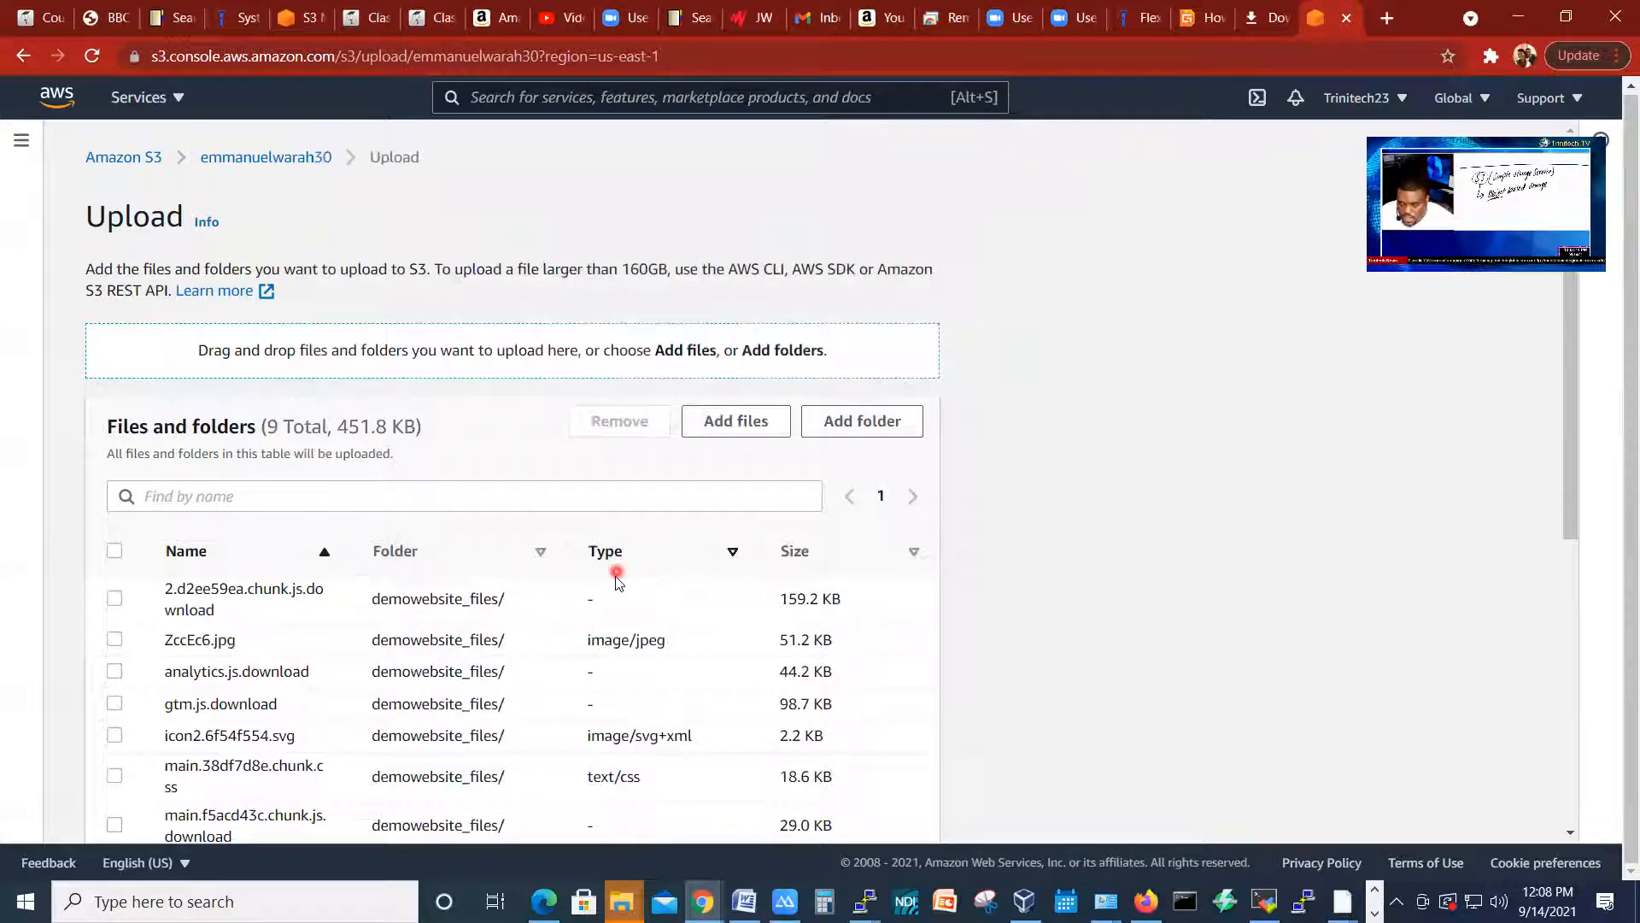
Step: Upload the demowebsite_files folder to the bucket, check the upload status and return to the bucket's objects
scroll(615, 574, down, 2)
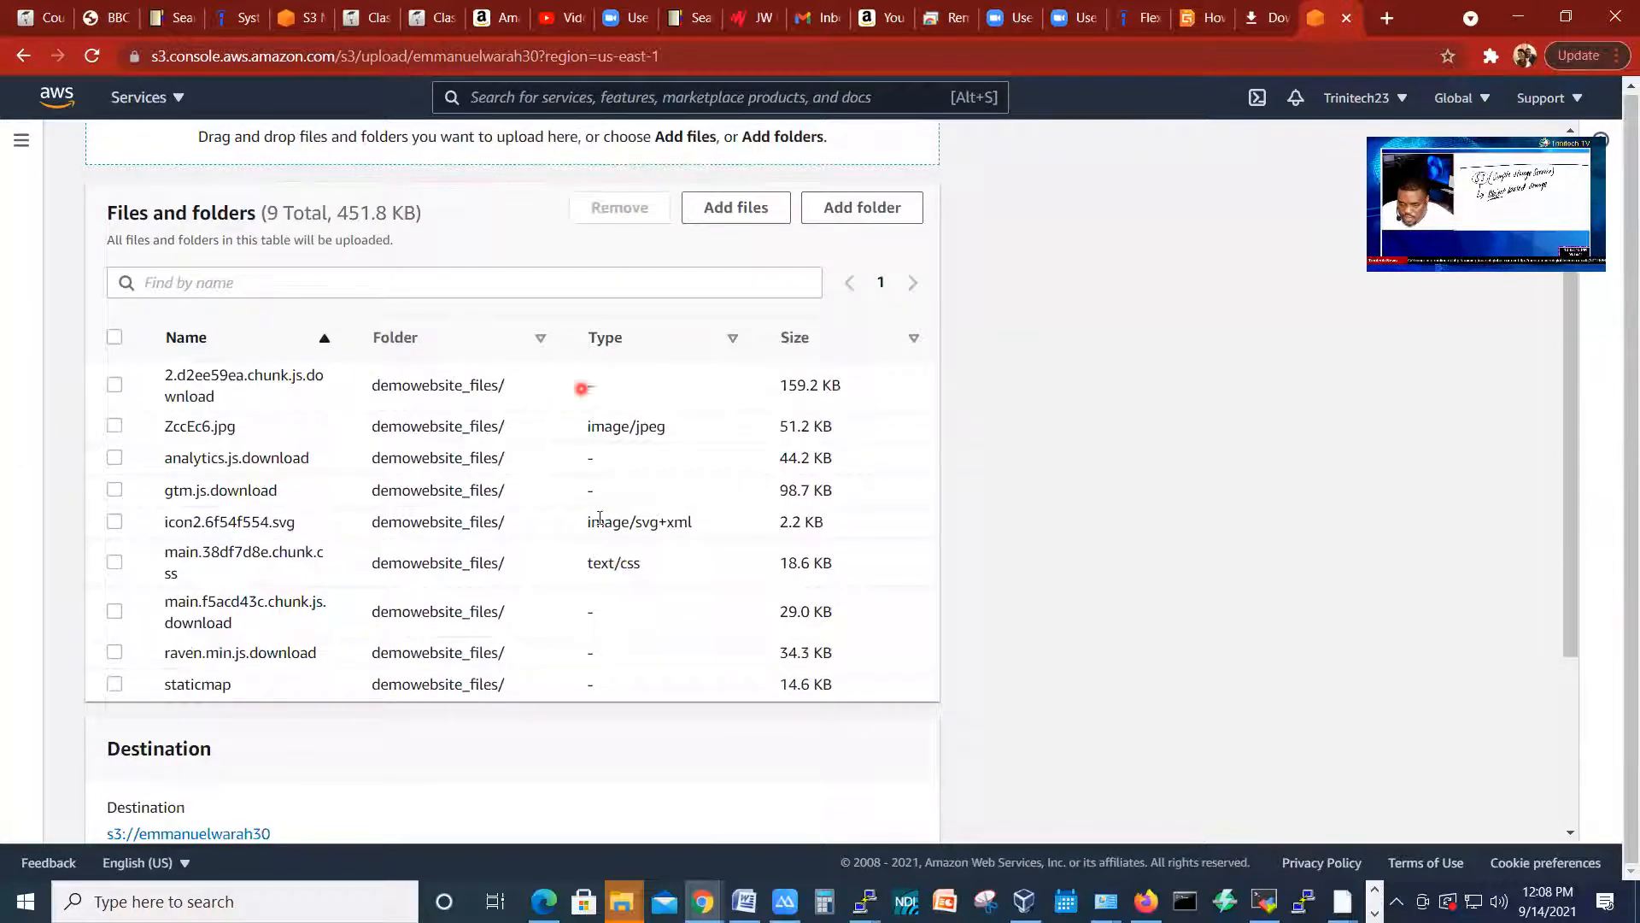
scroll(589, 444, down, 3)
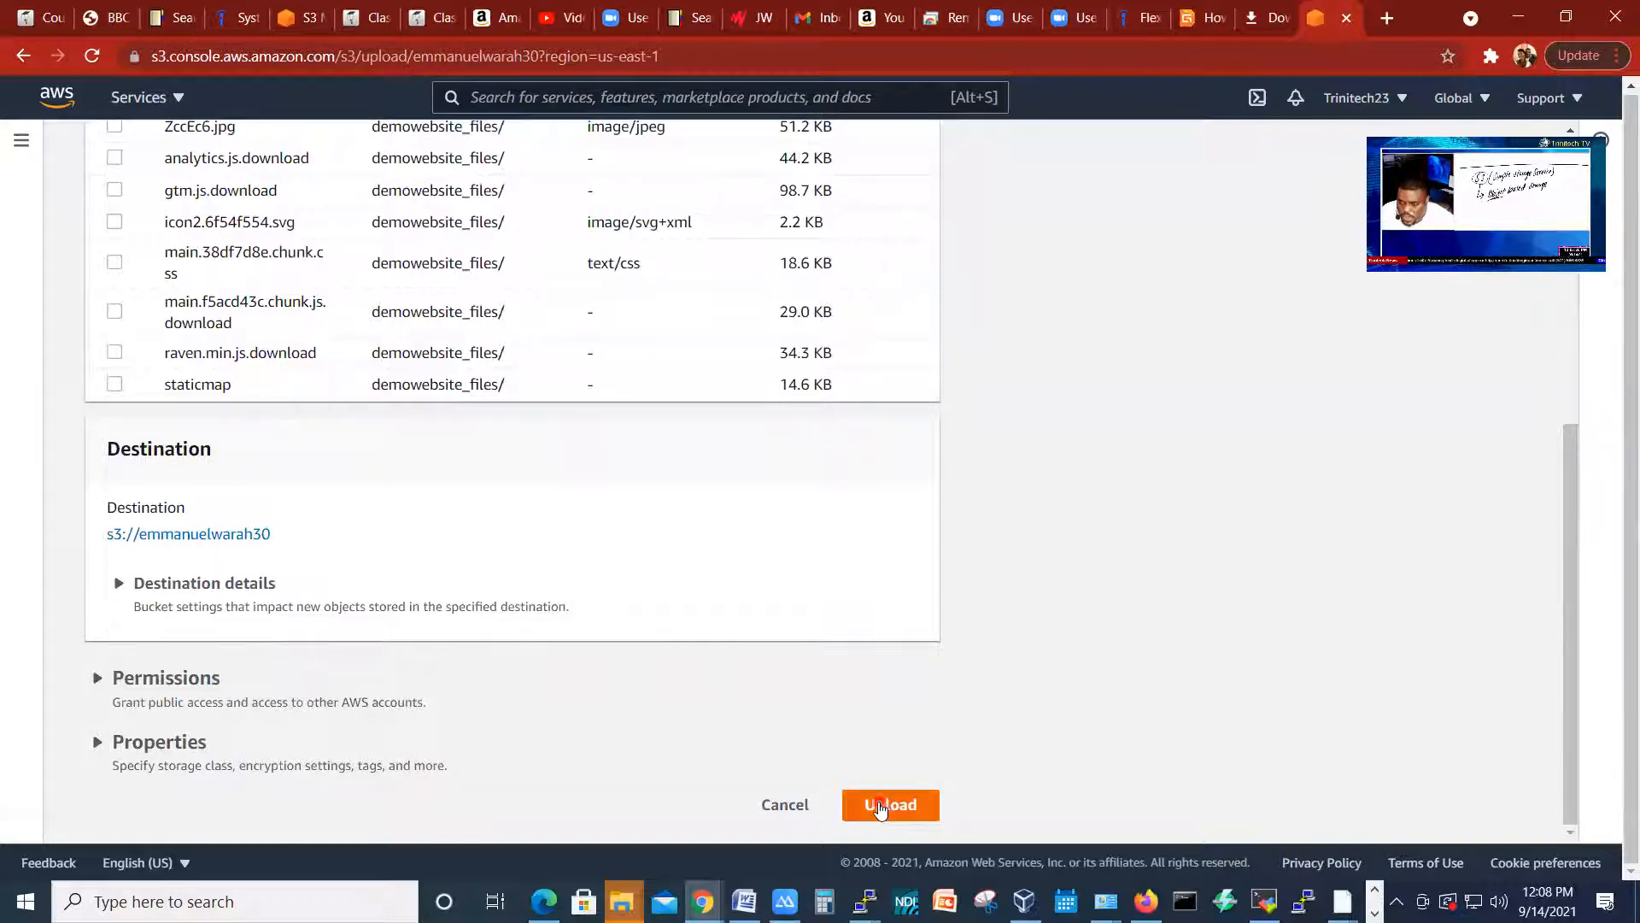
click(881, 808)
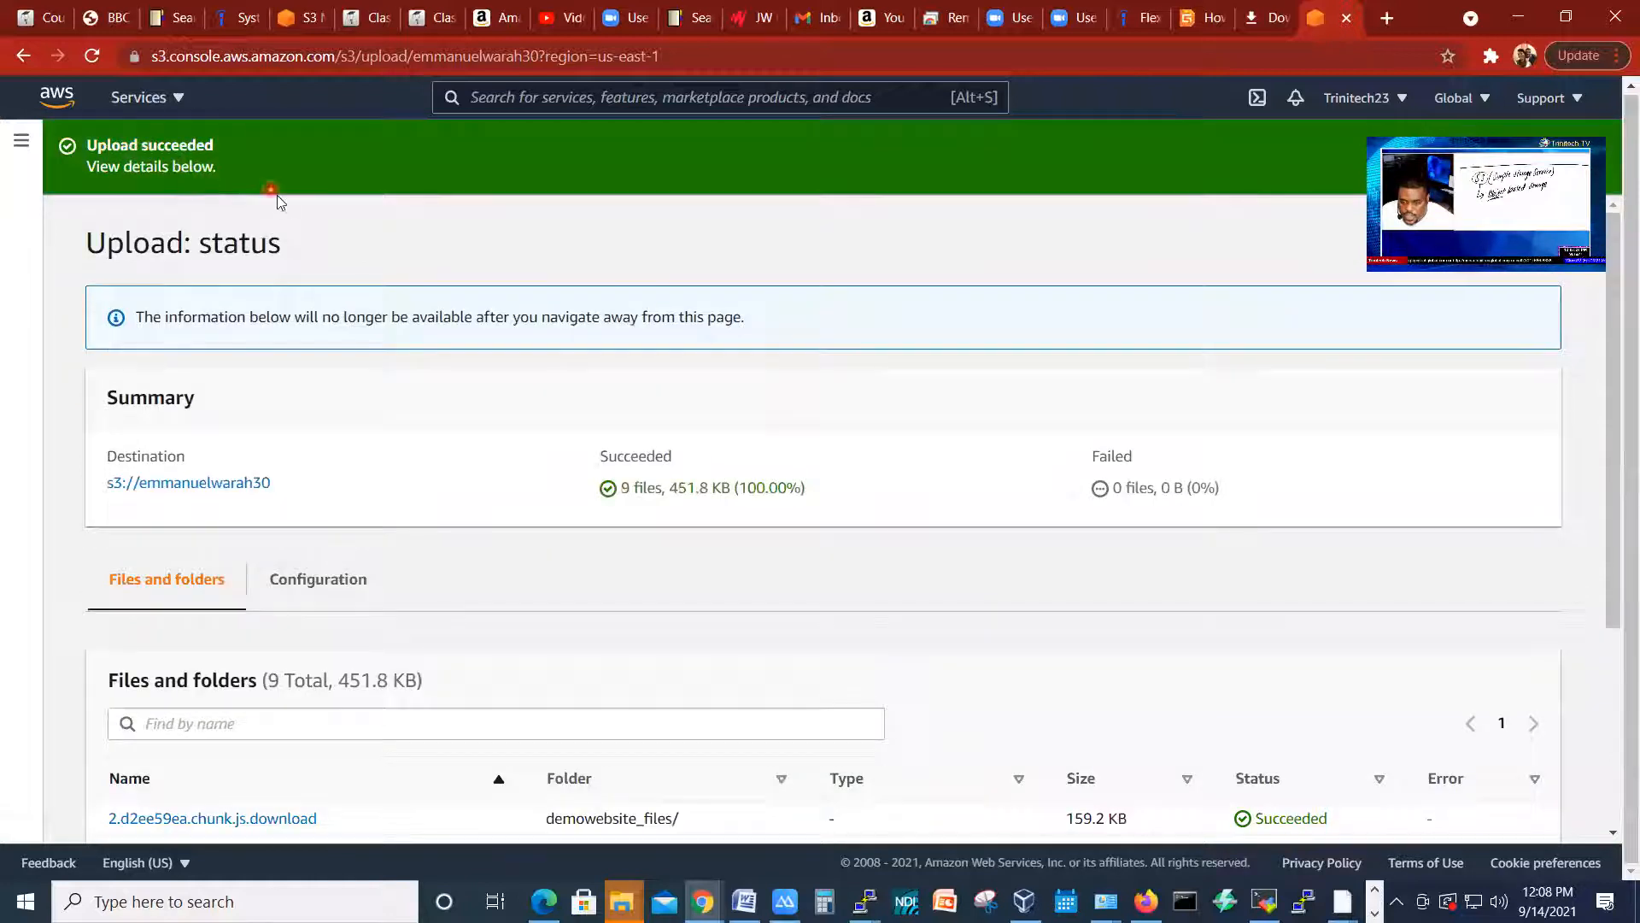
scroll(513, 368, down, 2)
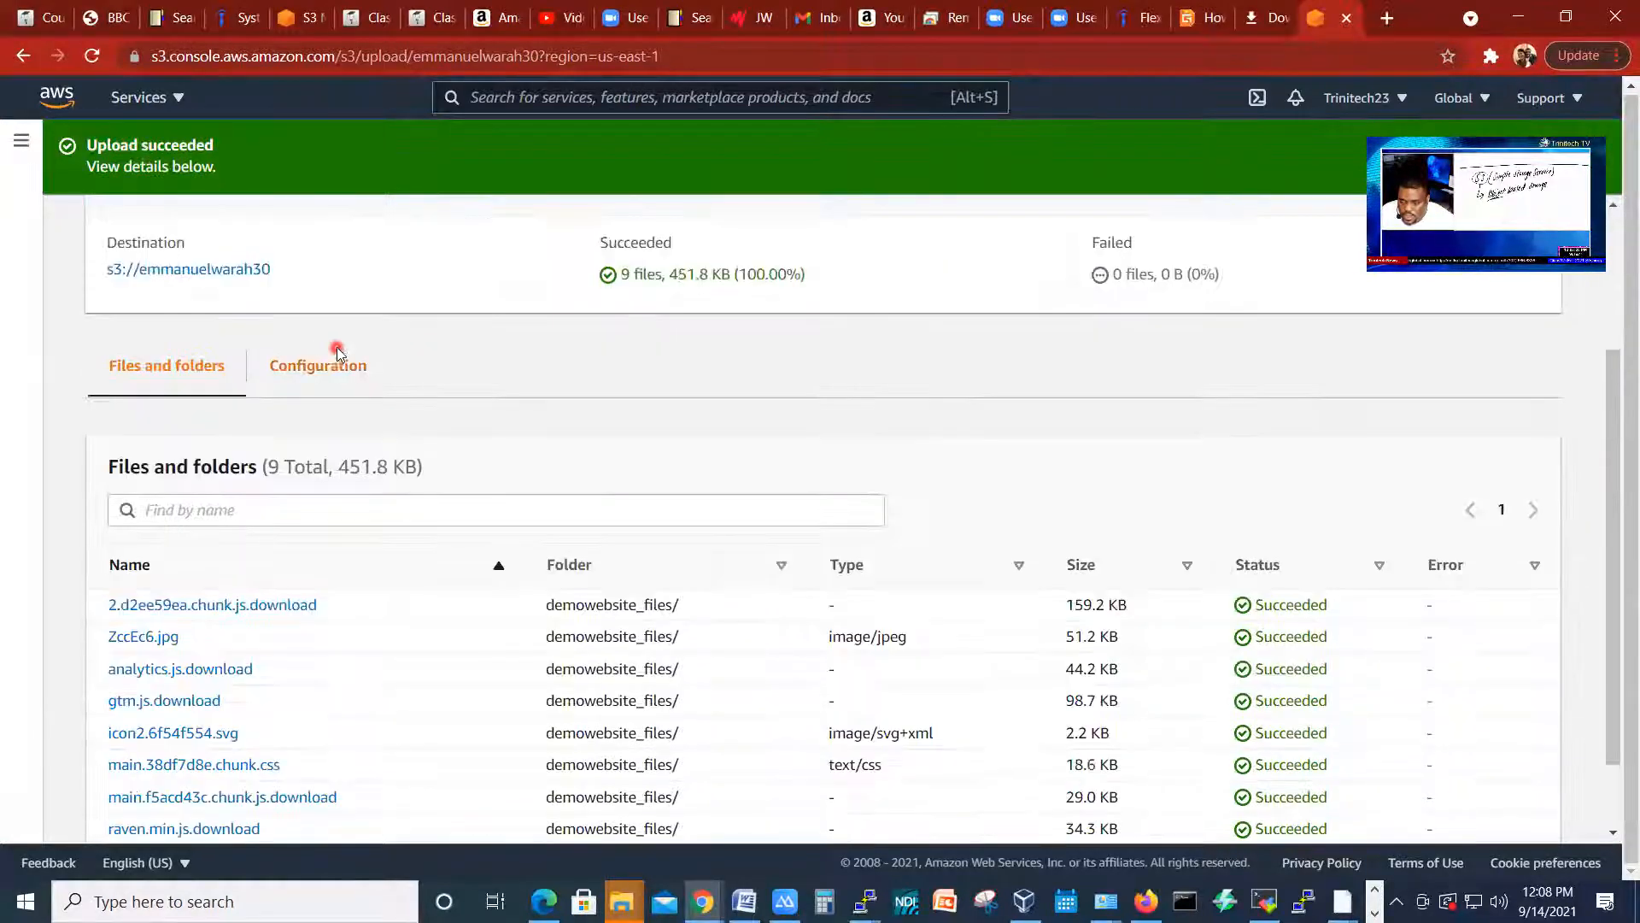
scroll(337, 347, up, 1)
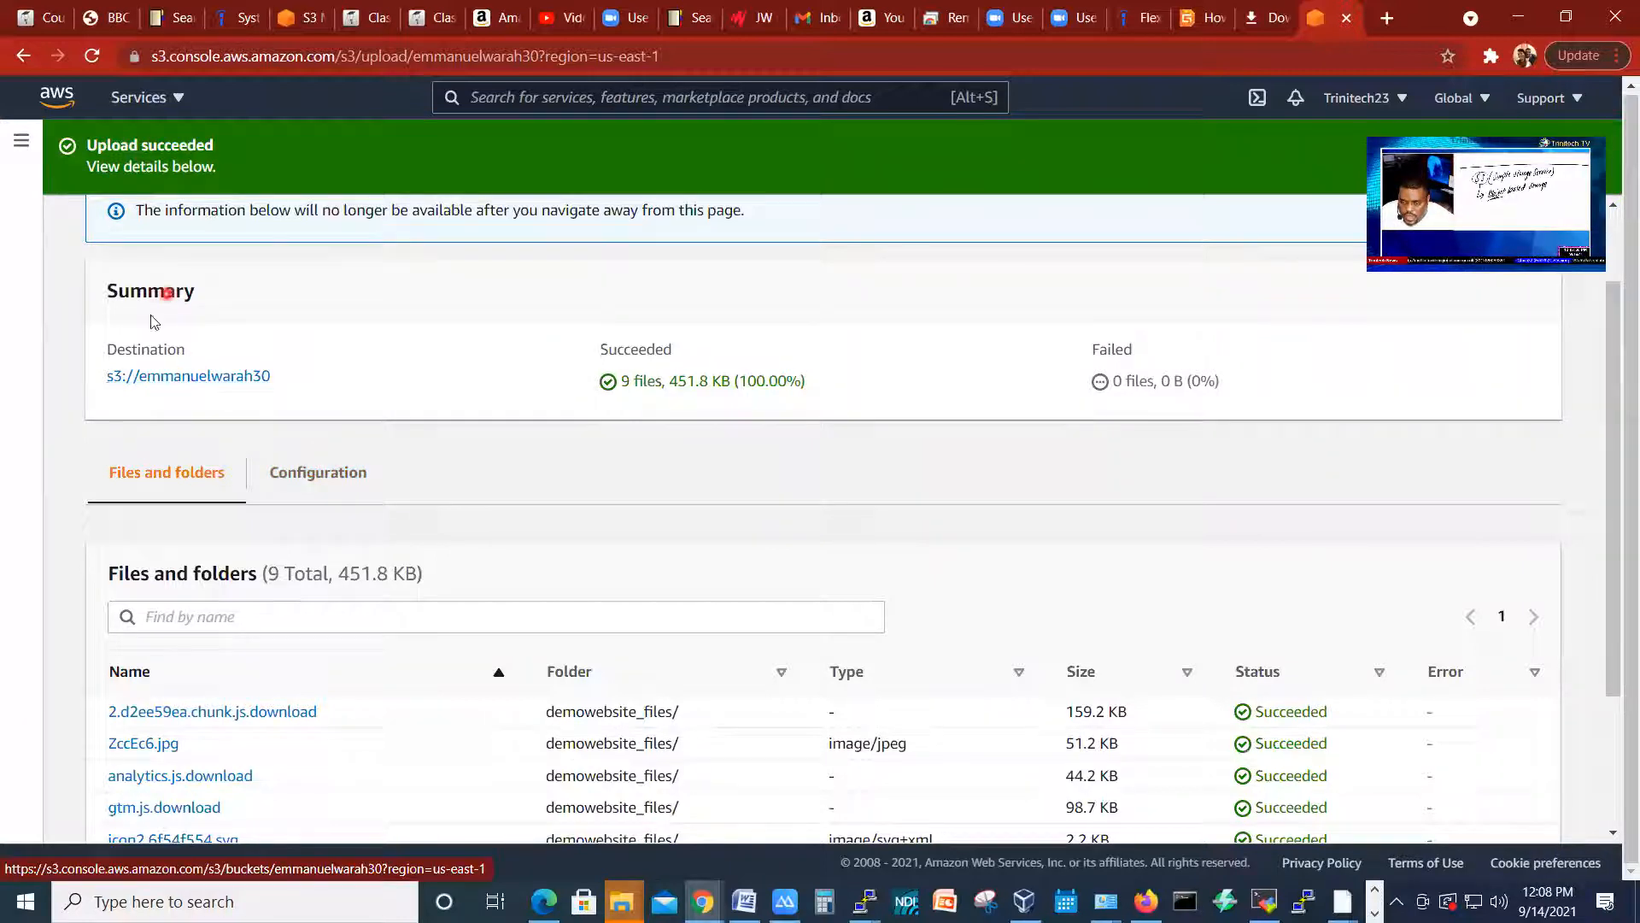
click(213, 376)
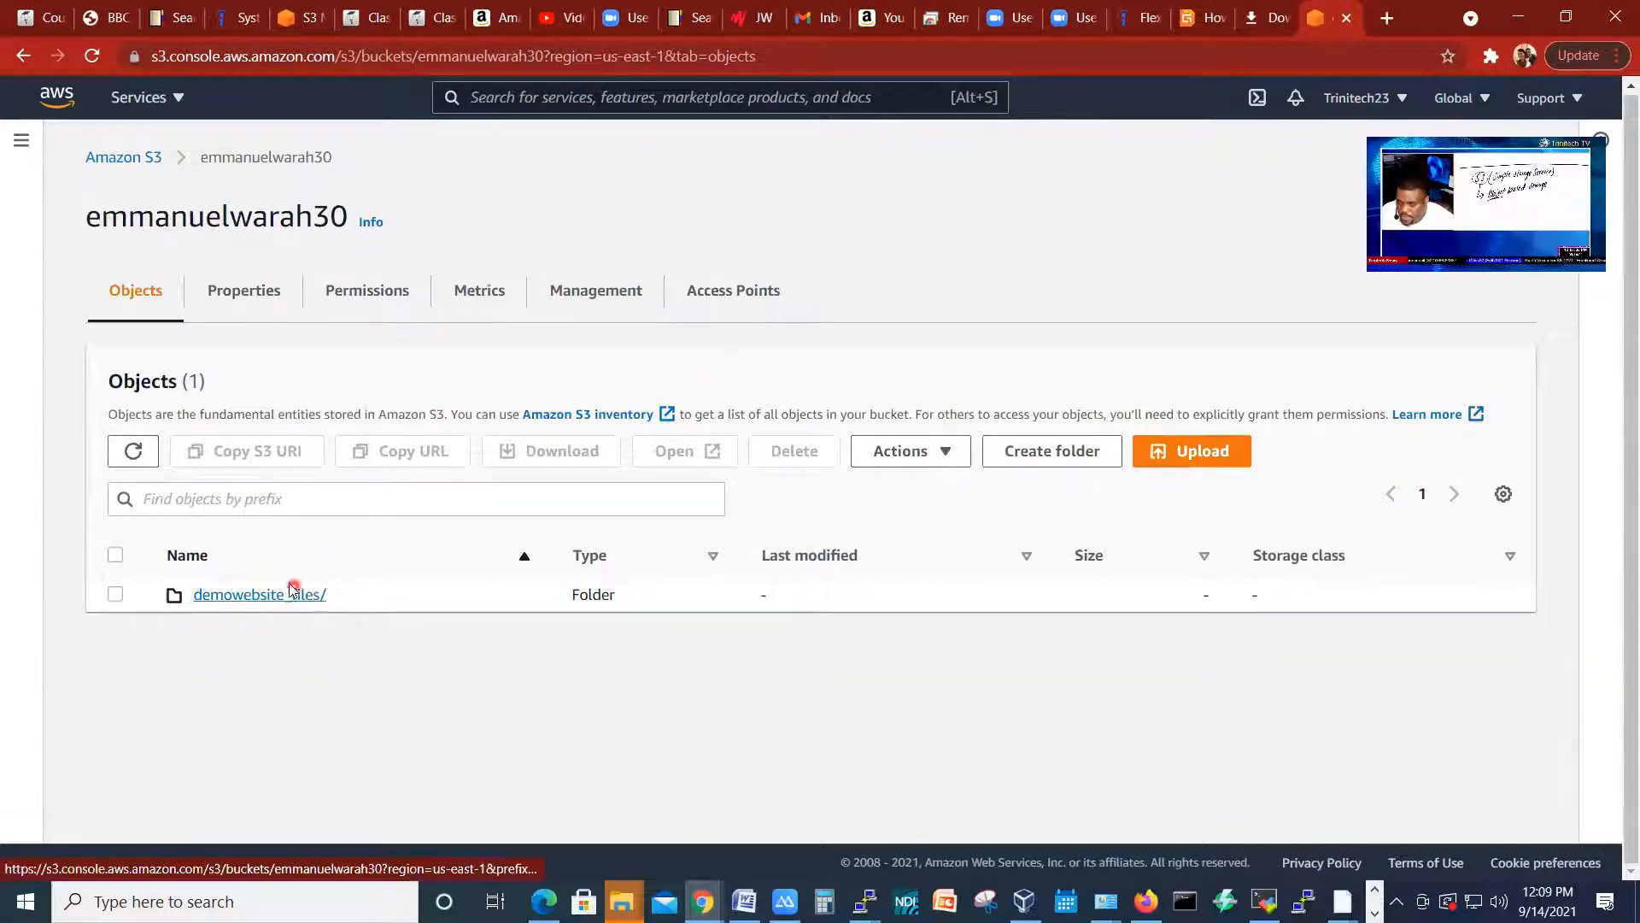
Step: Start another upload to the bucket and add demowebsite.html from the demowebsite folder inside Downloads > demowebsite (2)
click(1188, 454)
click(723, 419)
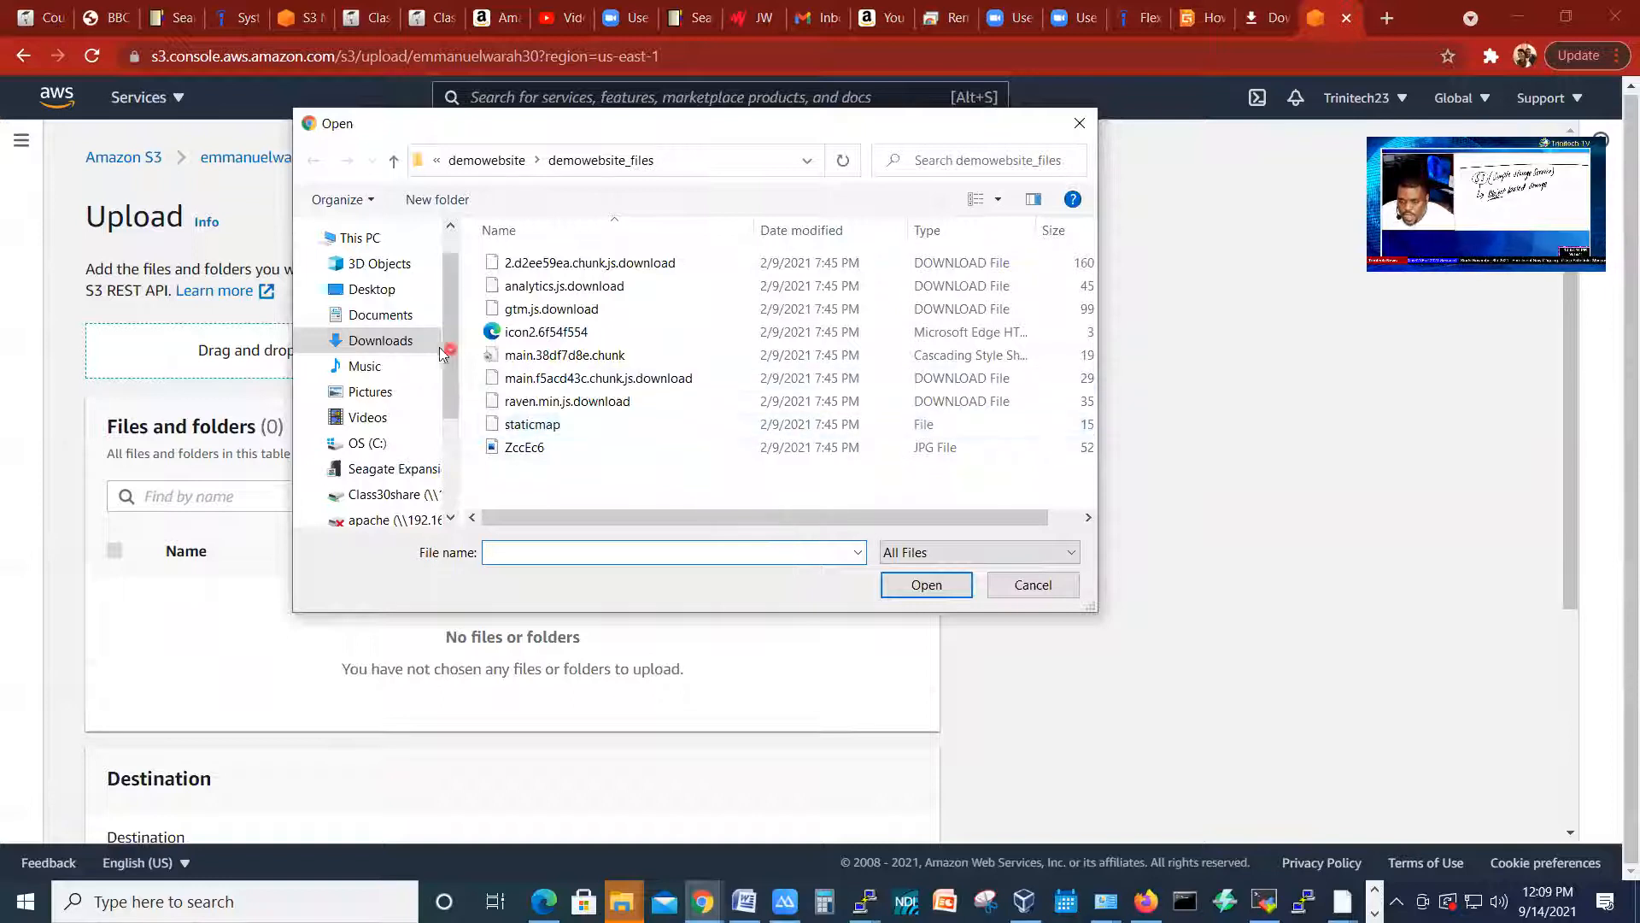
click(386, 341)
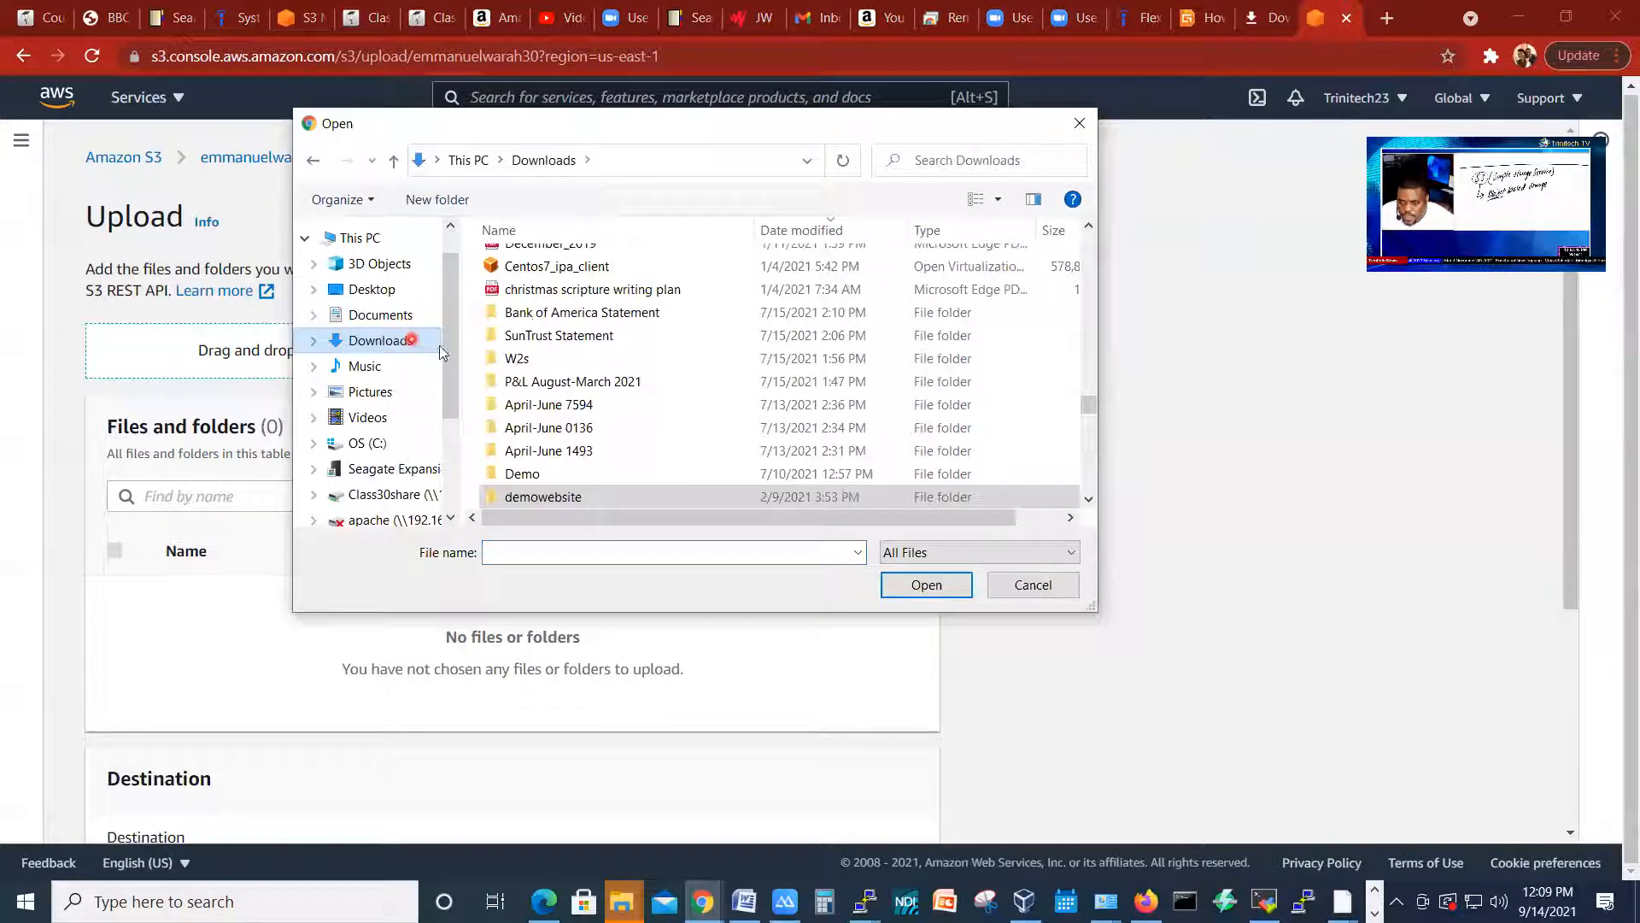
scroll(706, 418, up, 3)
scroll(706, 415, up, 10)
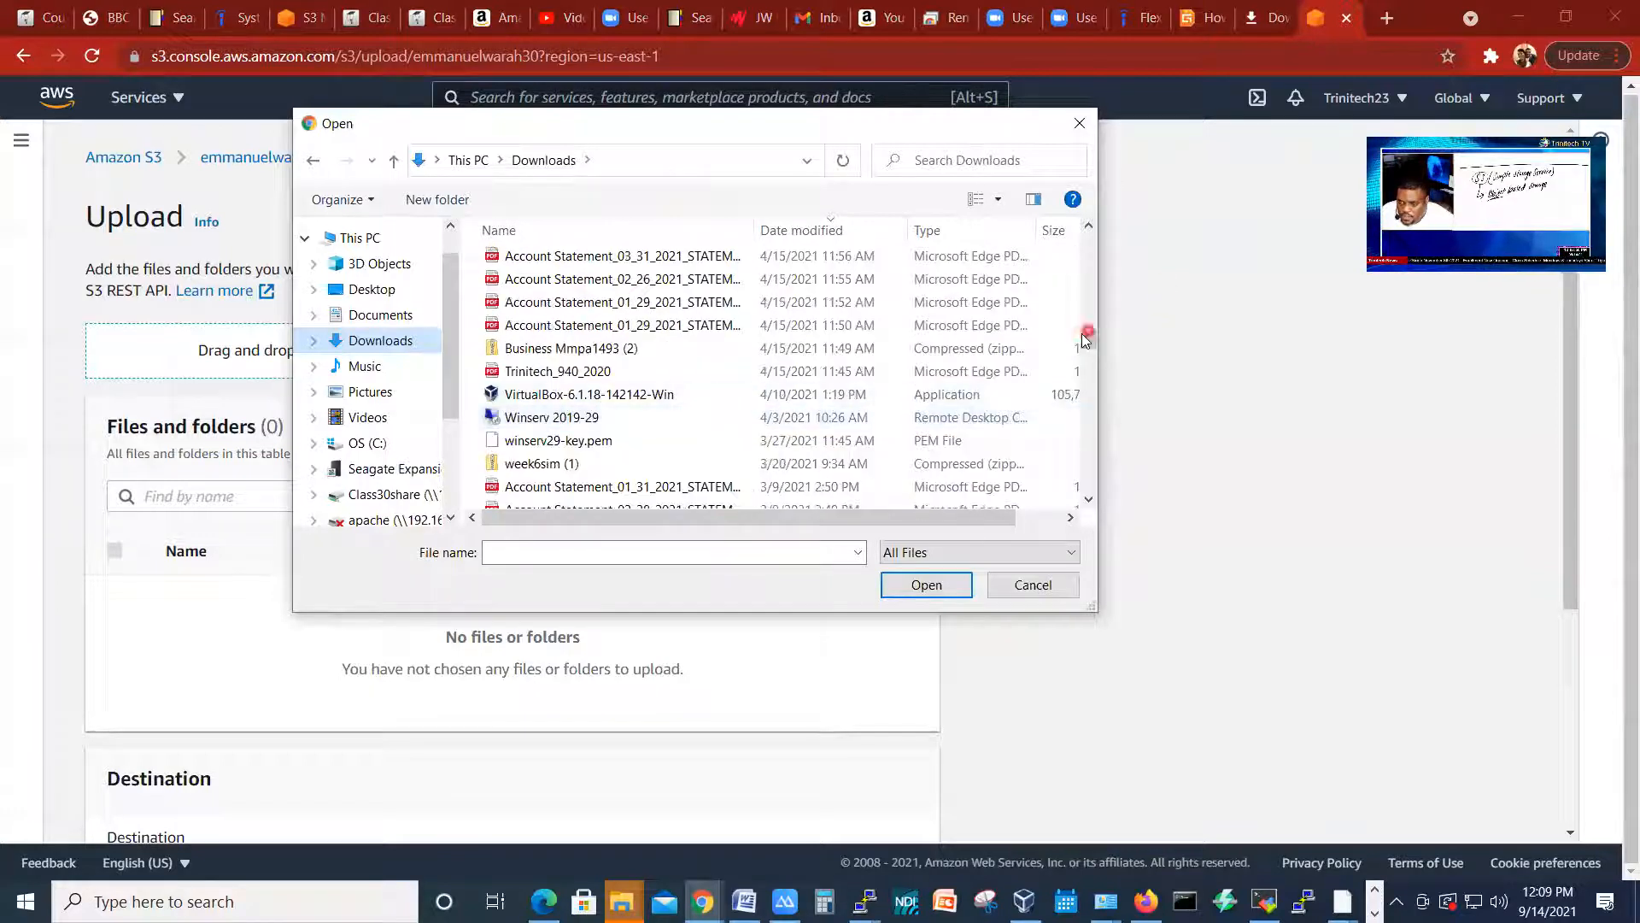
drag(1087, 333, 1090, 237)
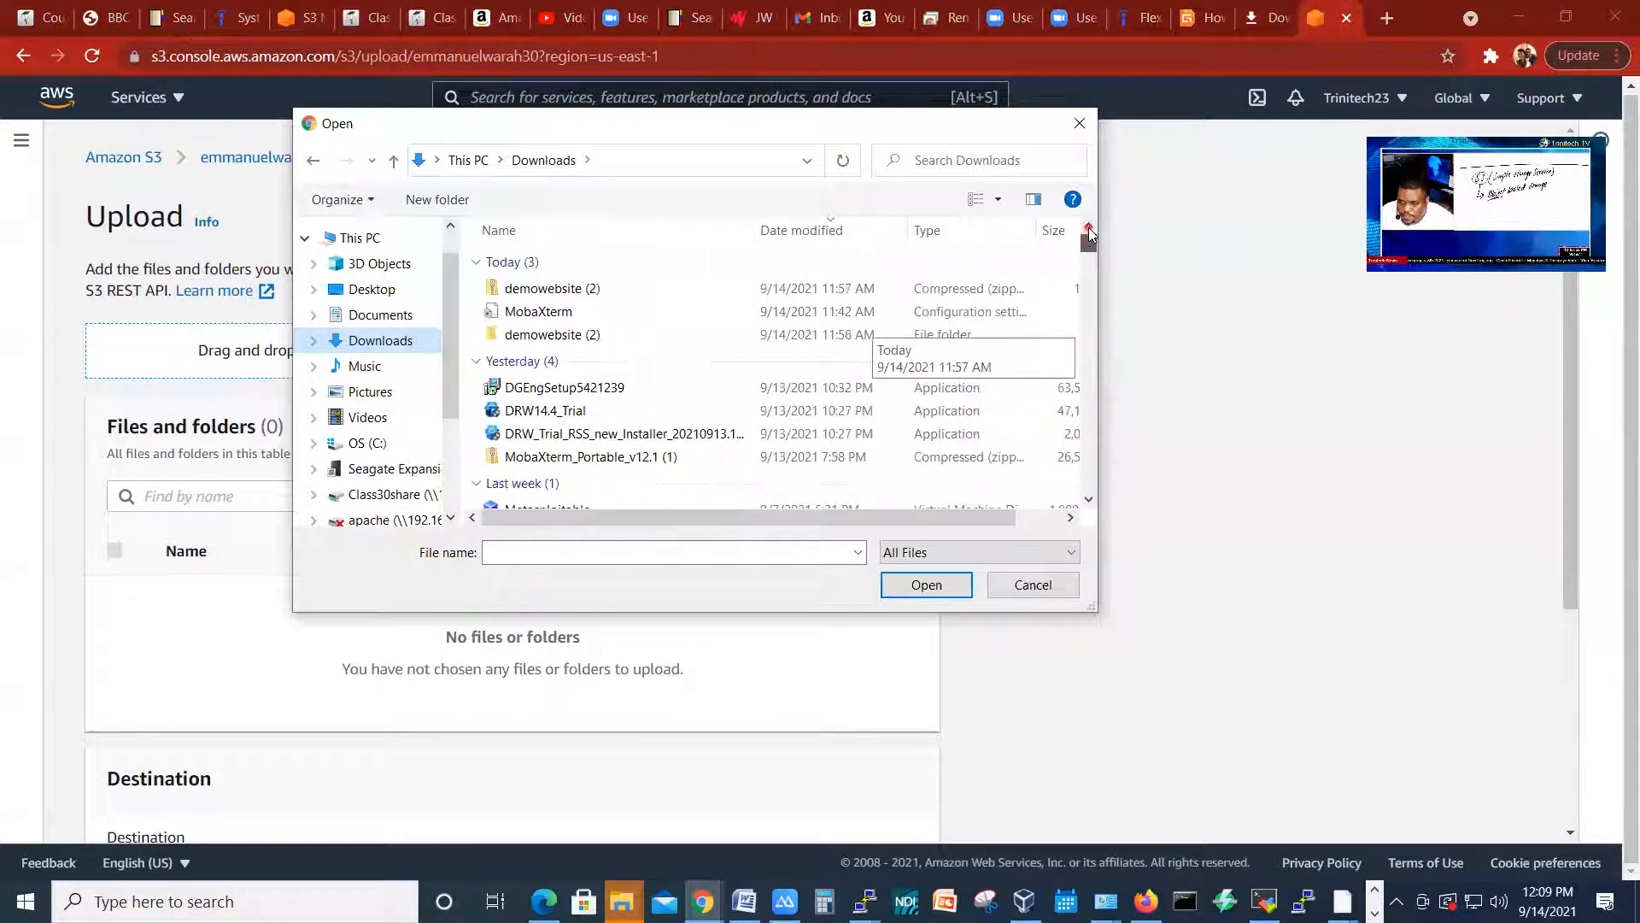
click(524, 339)
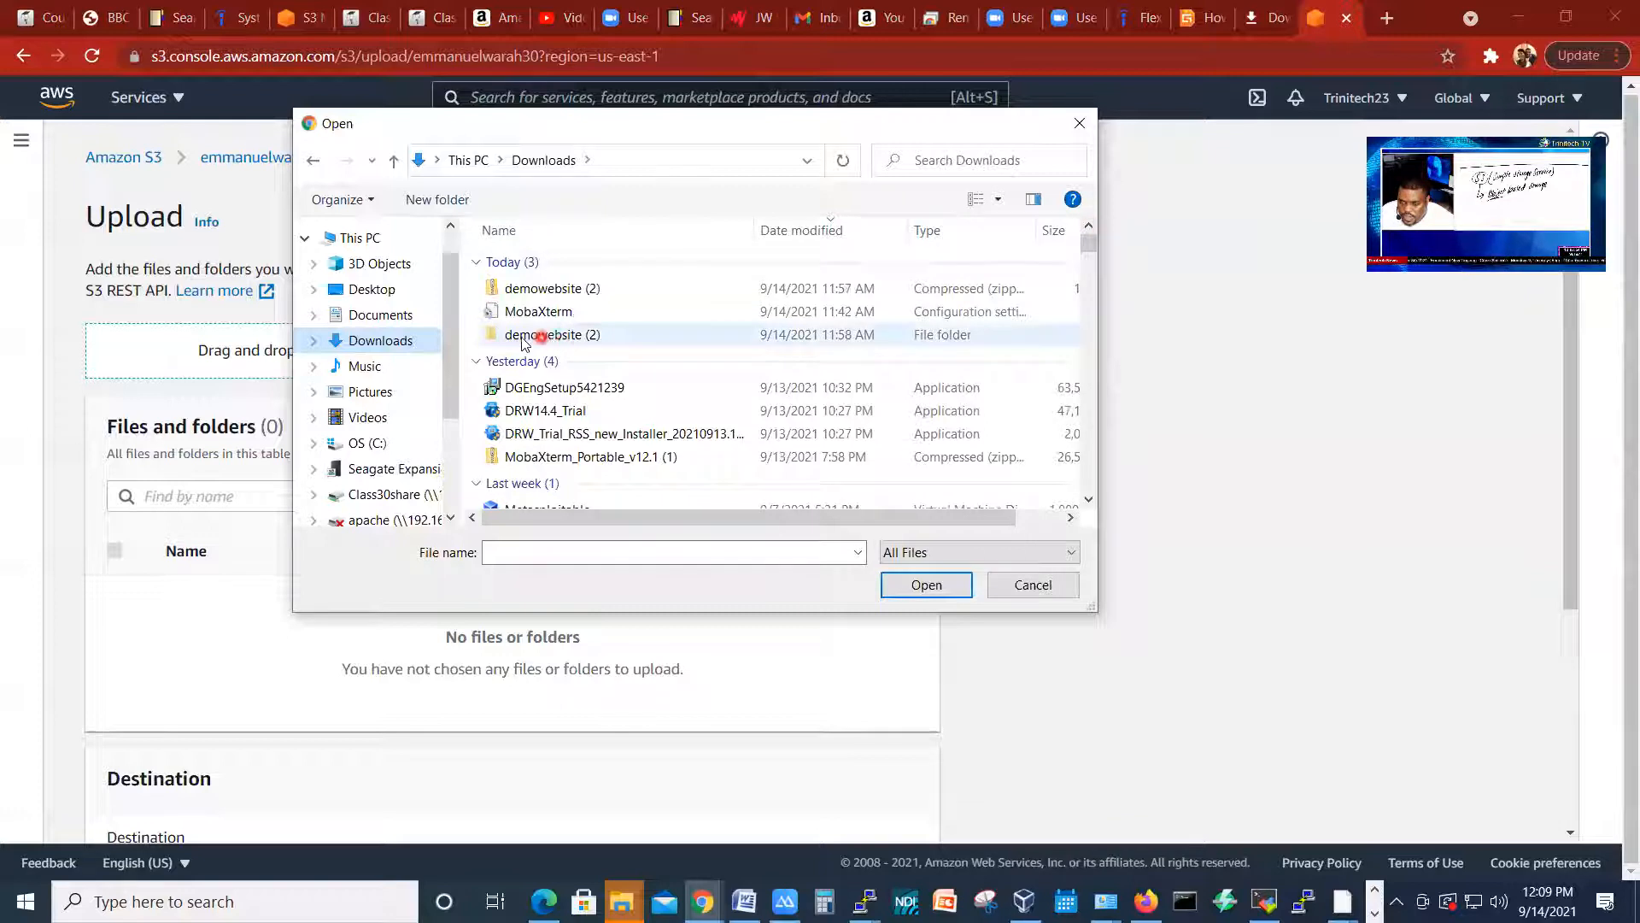
double_click(525, 338)
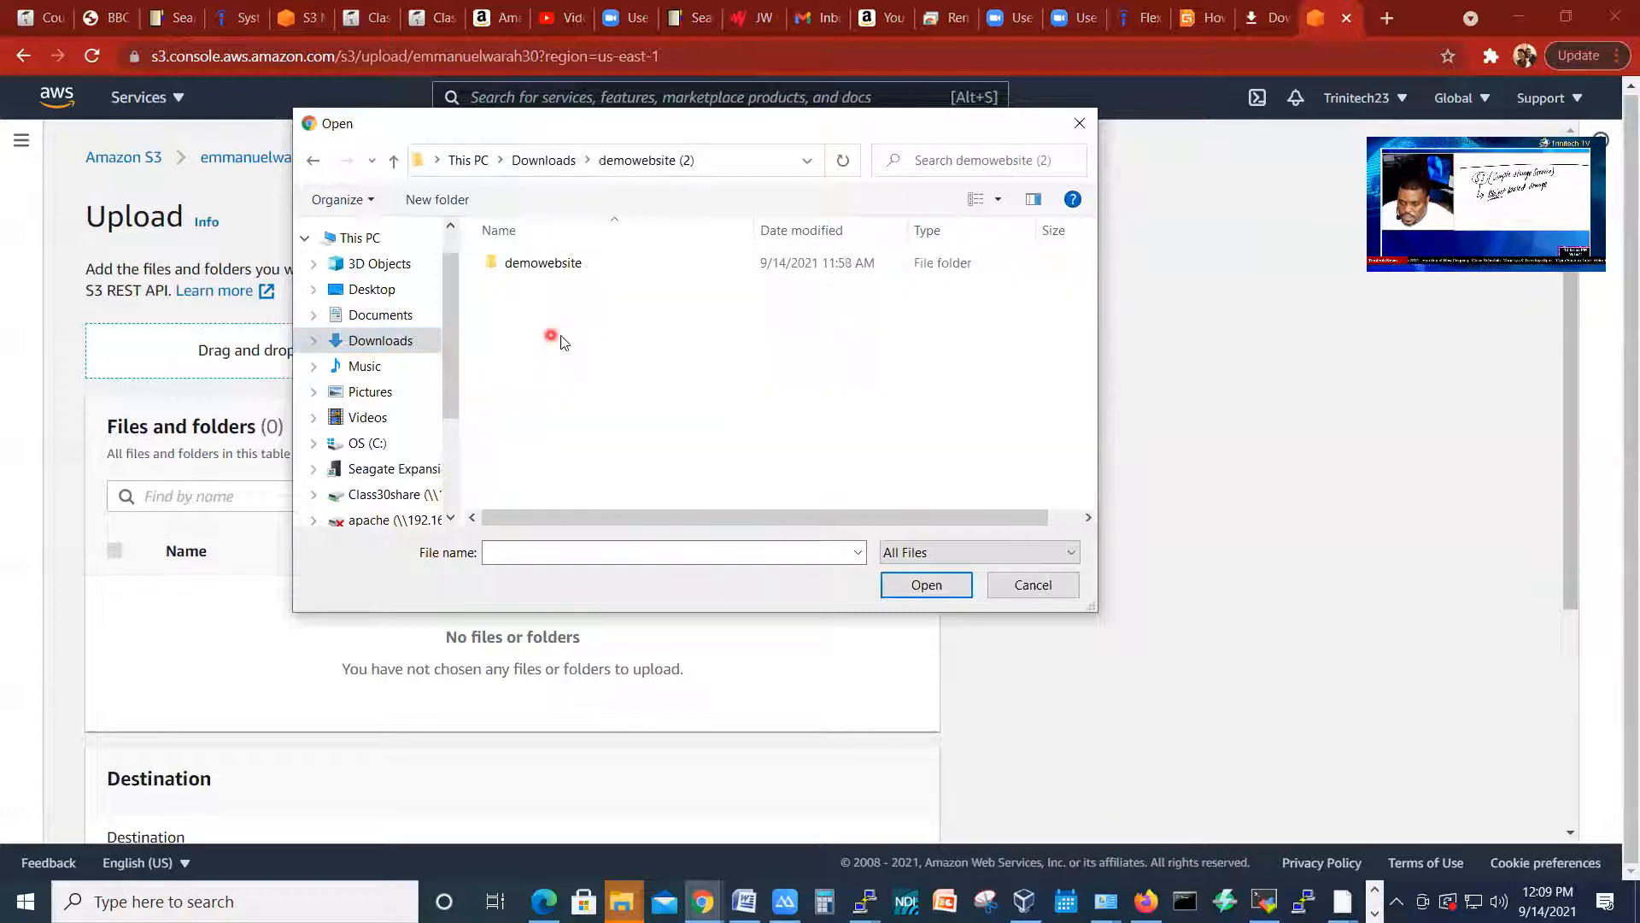
double_click(564, 272)
click(547, 288)
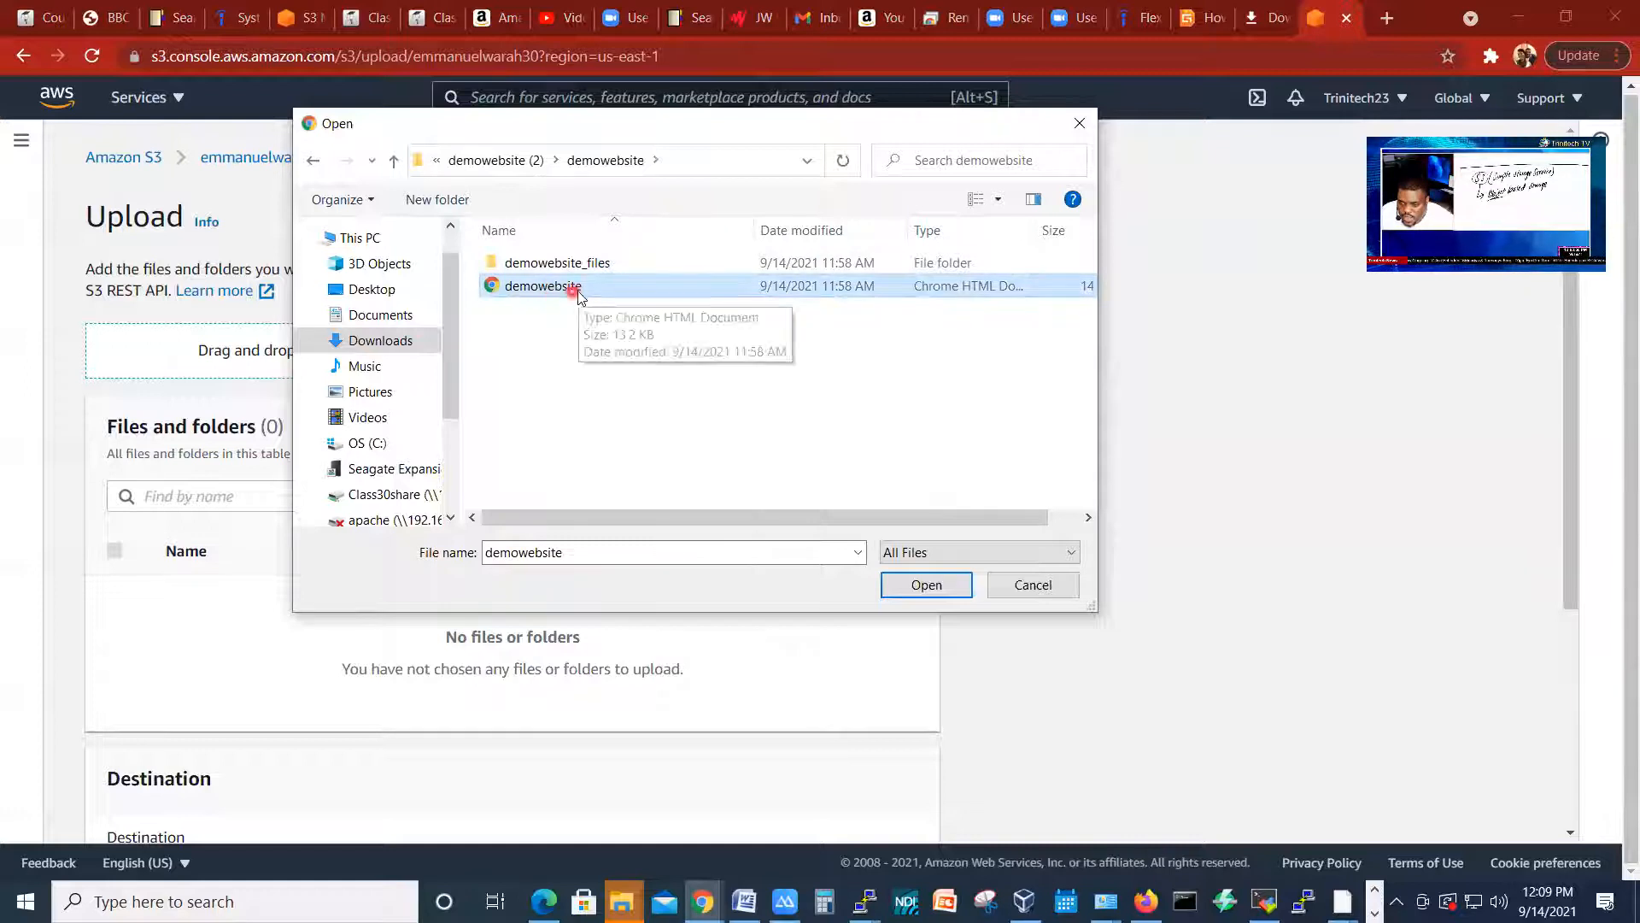
click(916, 586)
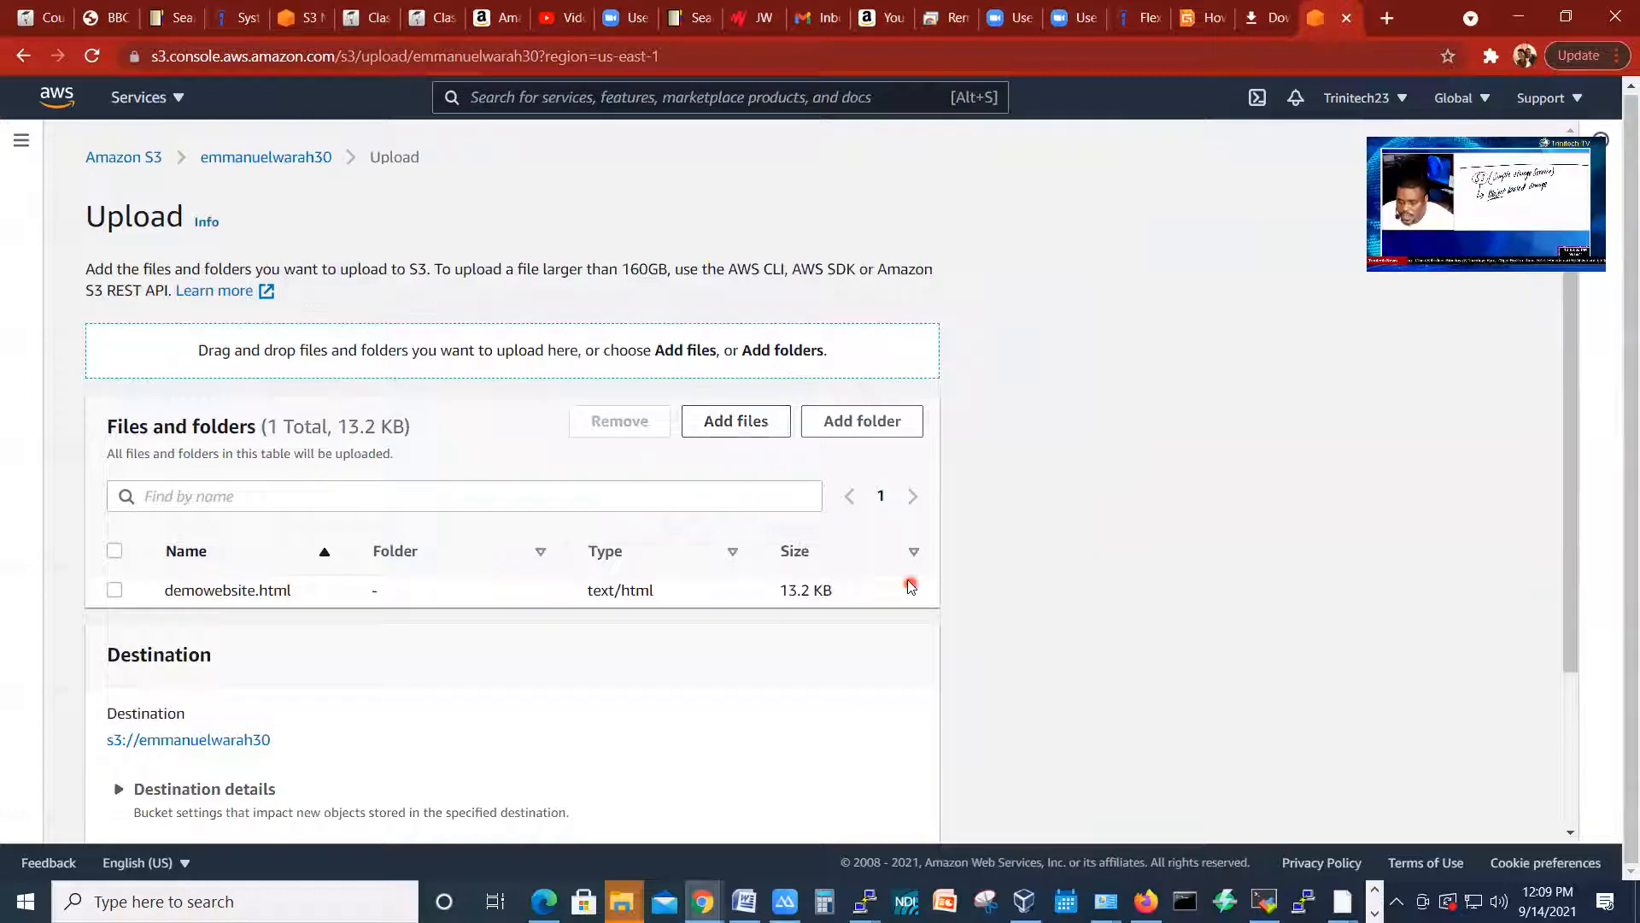
Step: Upload demowebsite.html to the bucket, check the upload status and return to the bucket's objects
scroll(963, 559, down, 3)
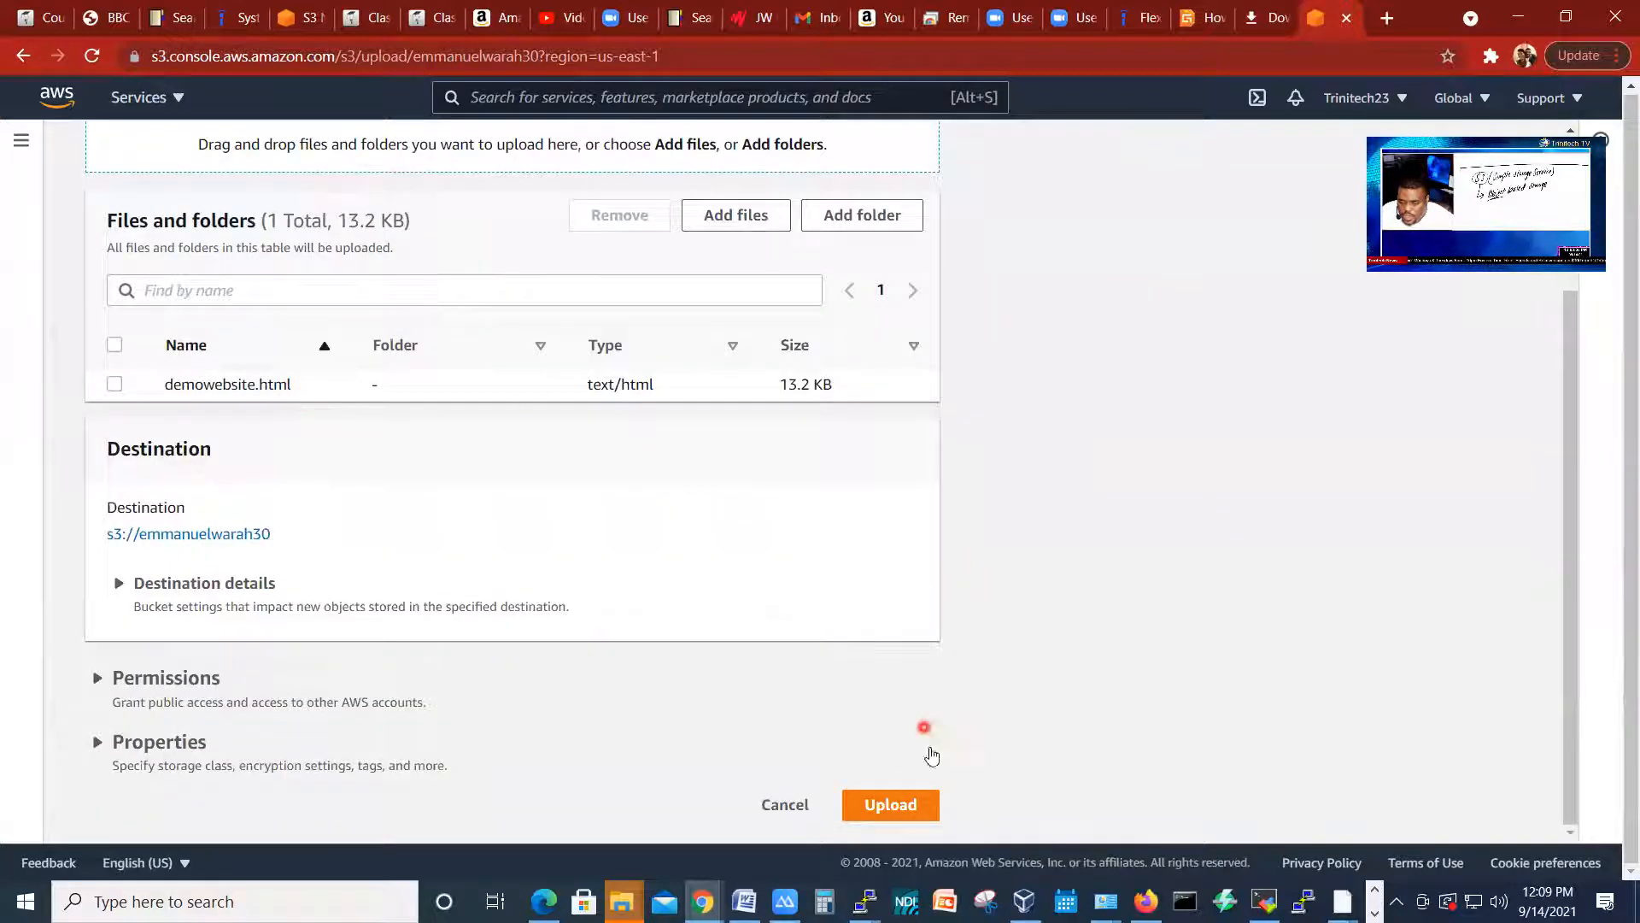
click(890, 804)
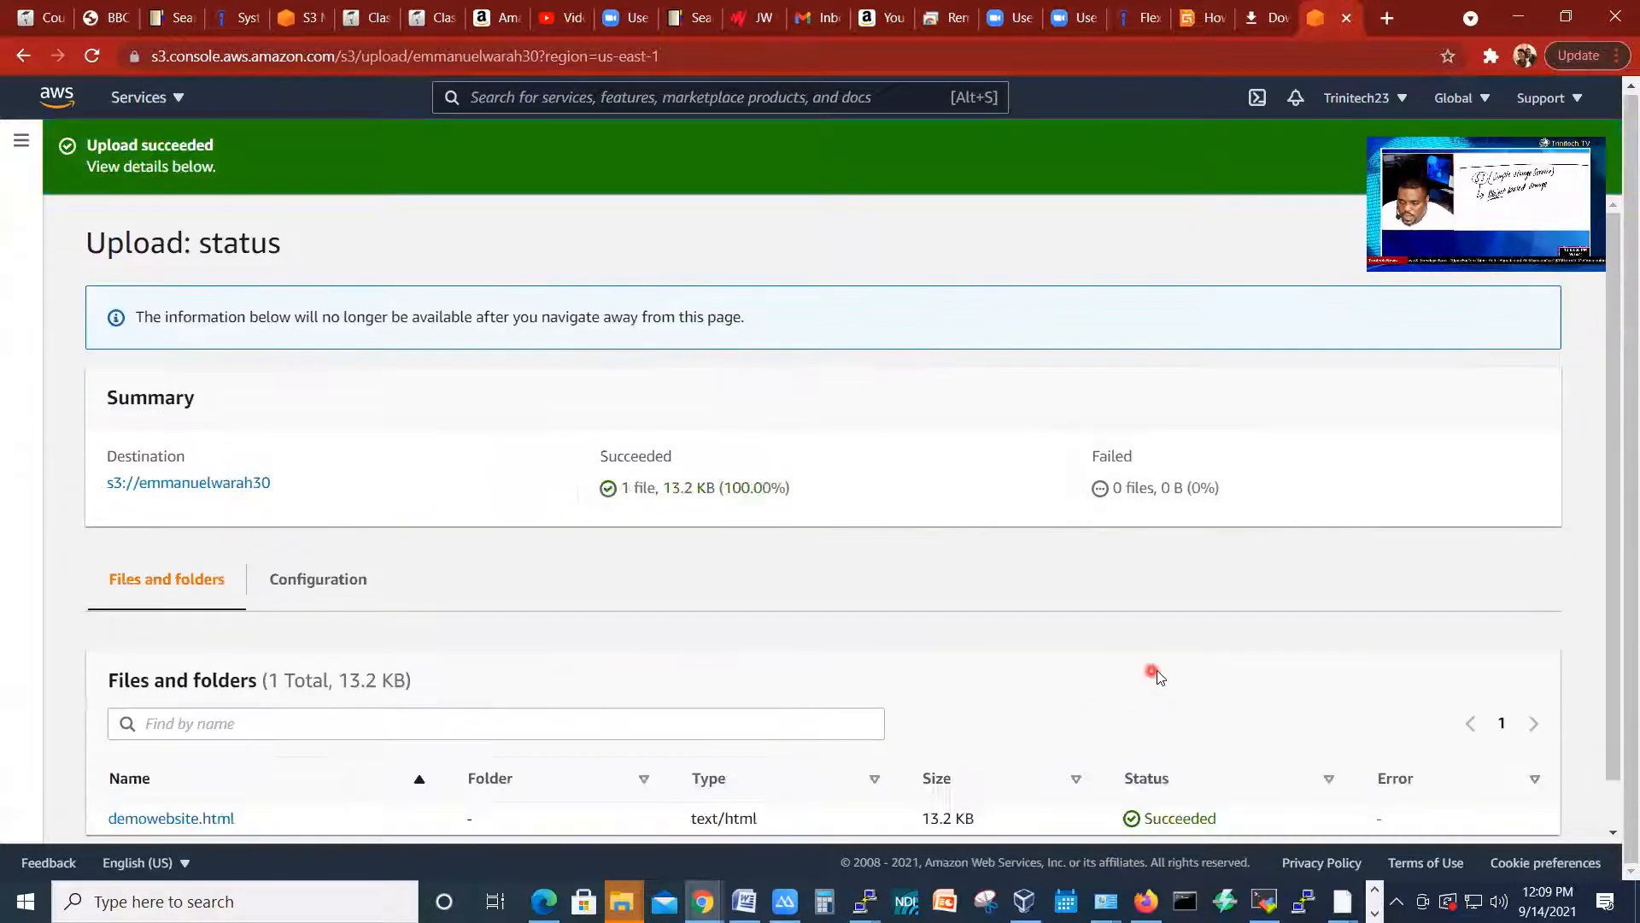
scroll(771, 554, down, 1)
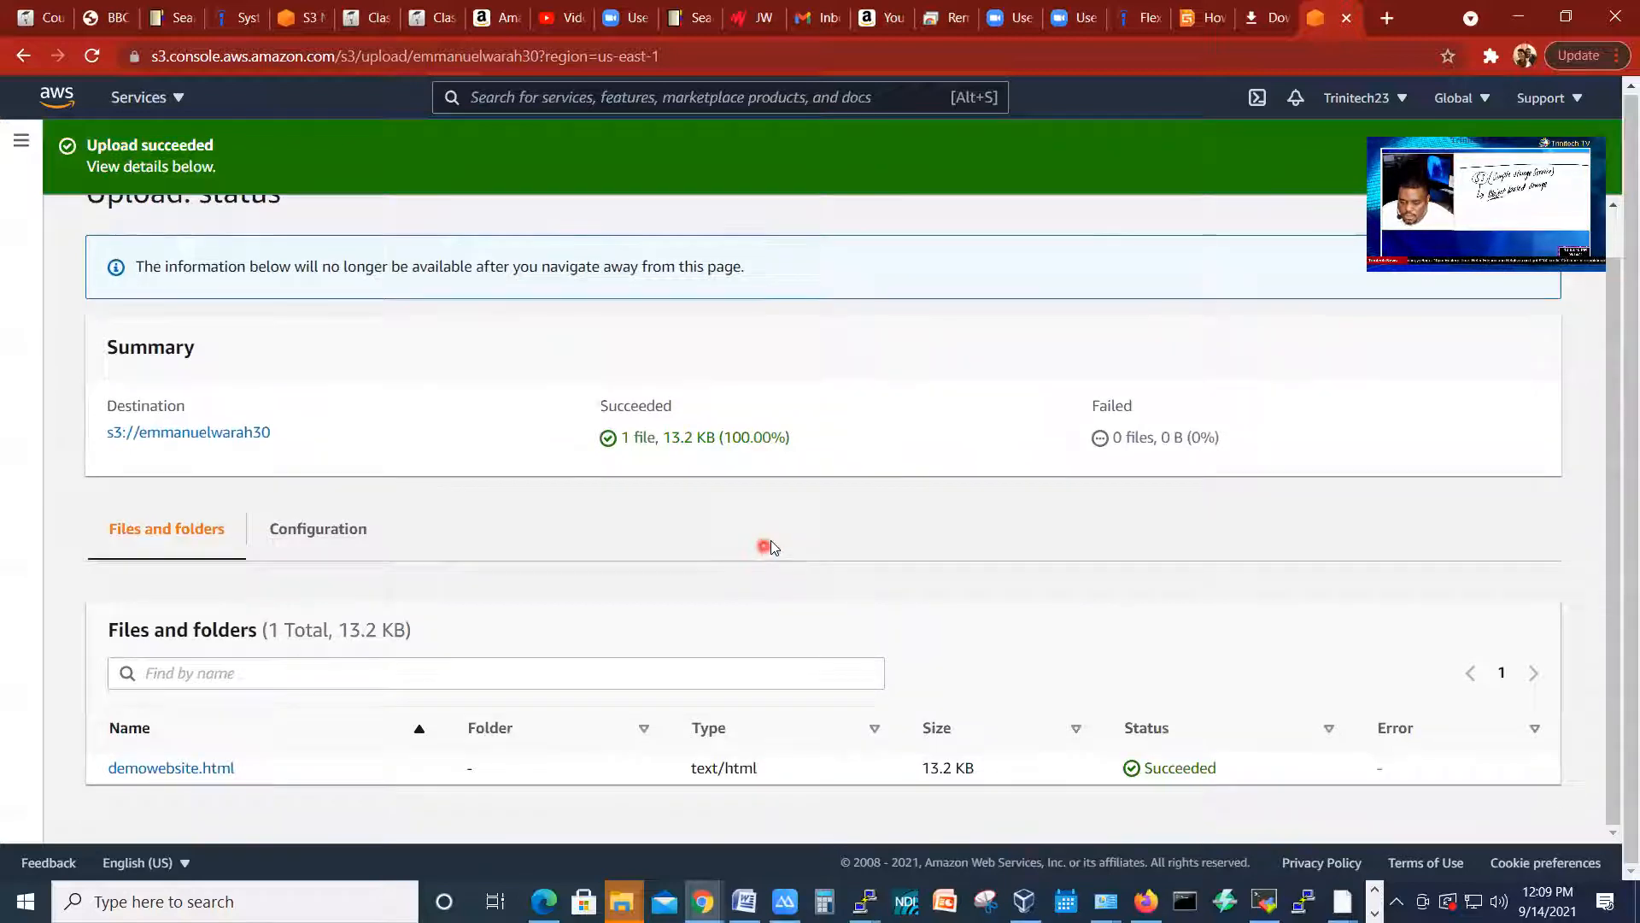
scroll(674, 517, up, 1)
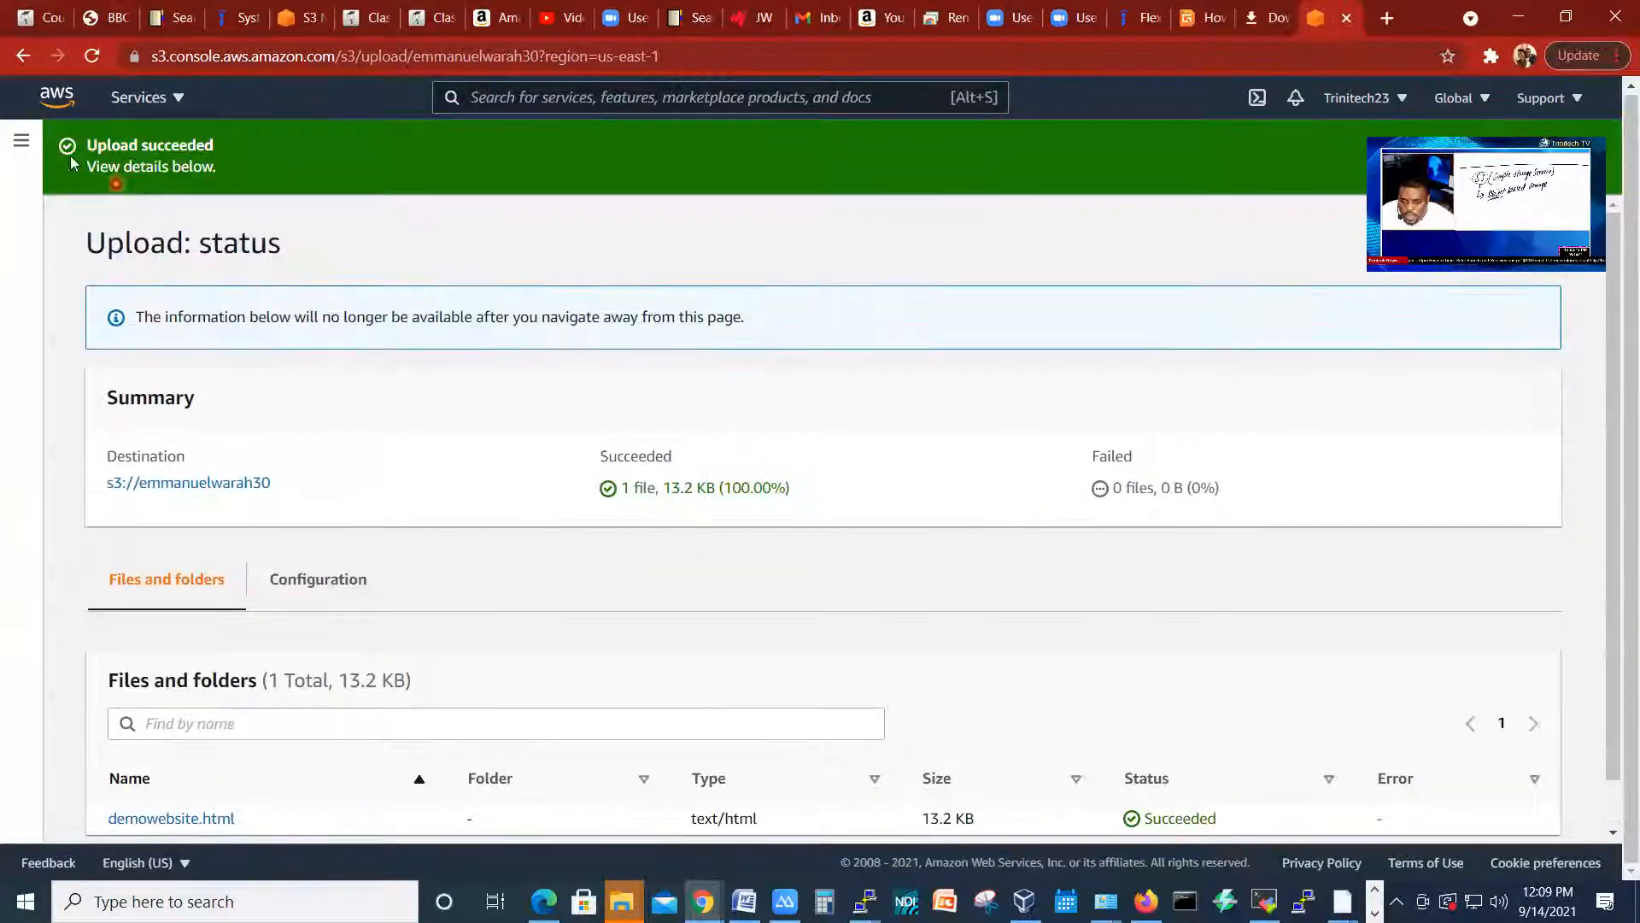
scroll(520, 419, down, 1)
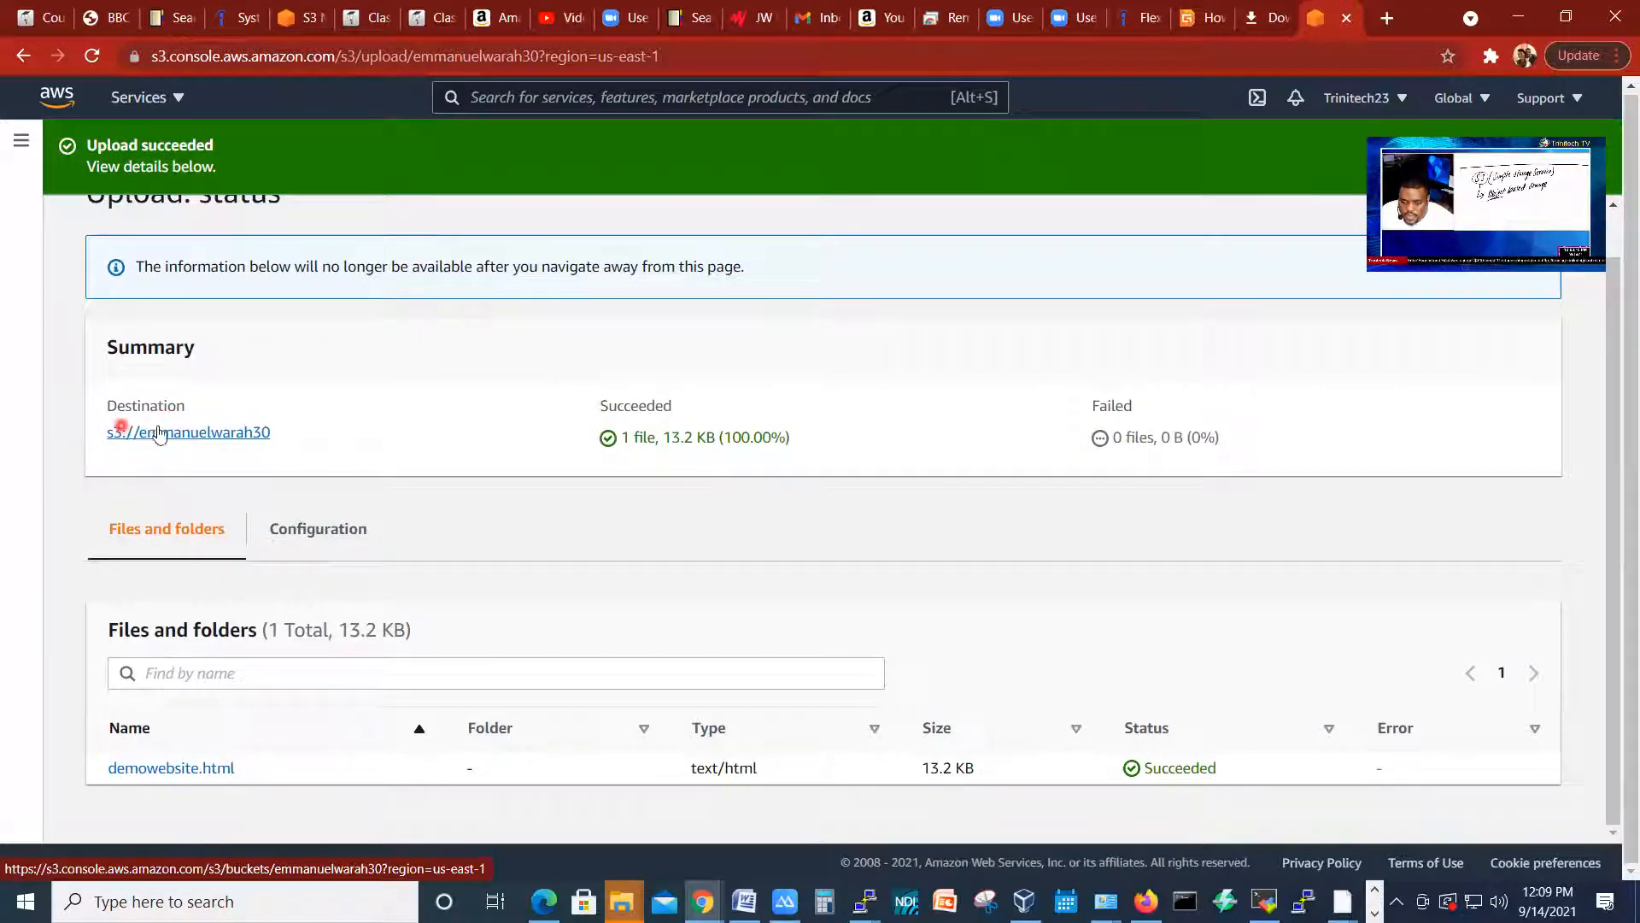
click(212, 434)
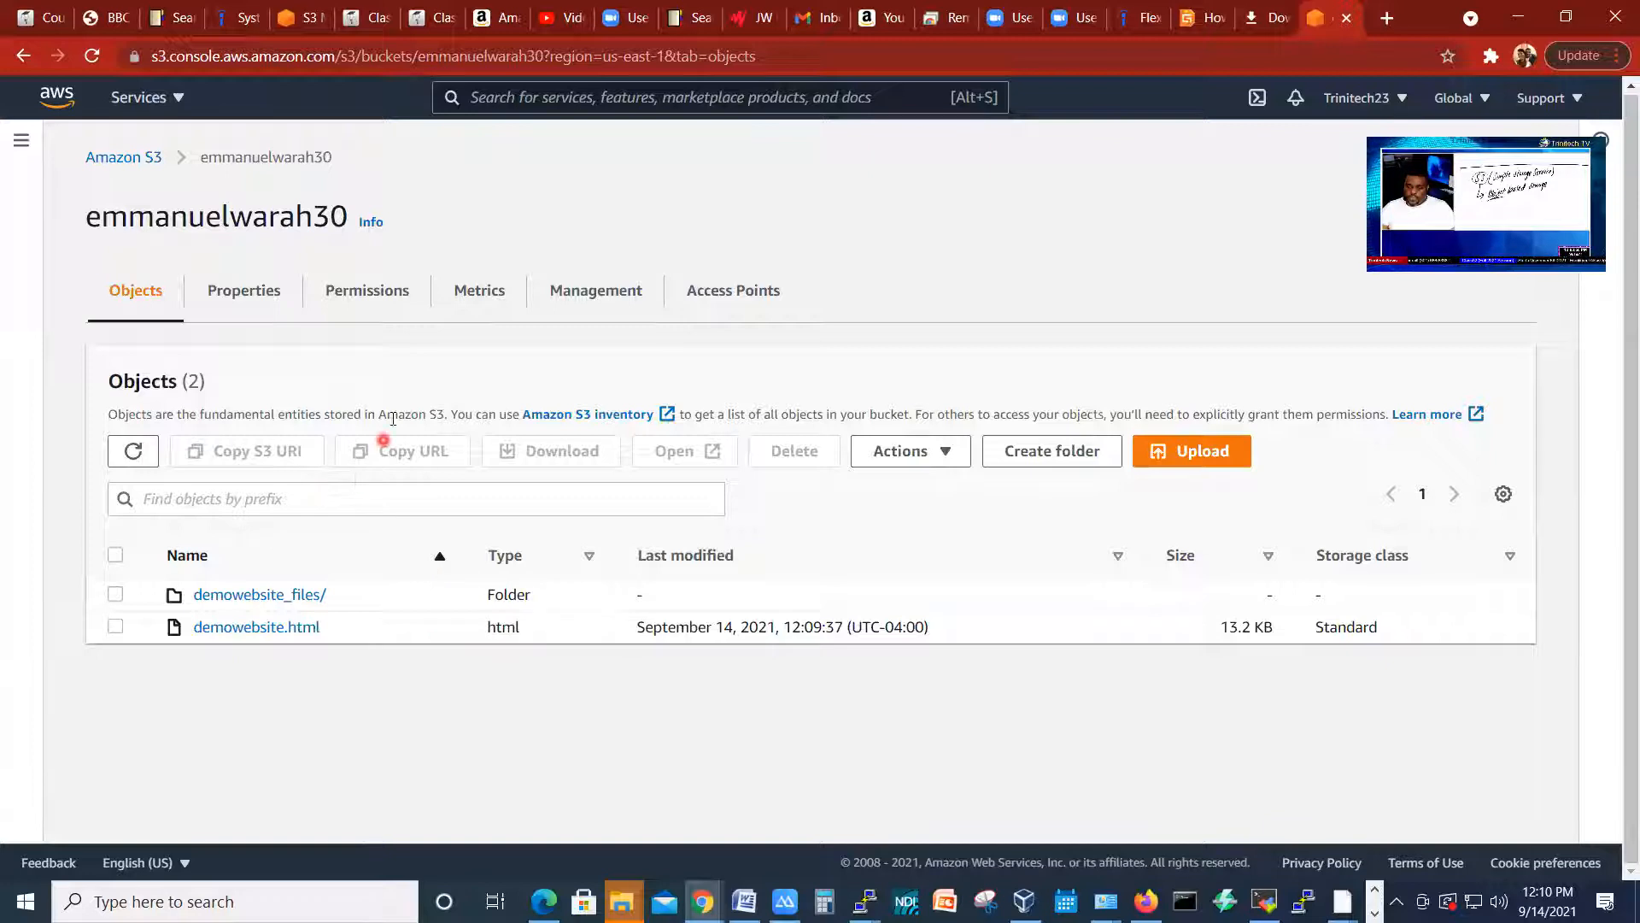
Step: Open the bucket's permissions and review the block public access settings and the bucket policy section
click(380, 290)
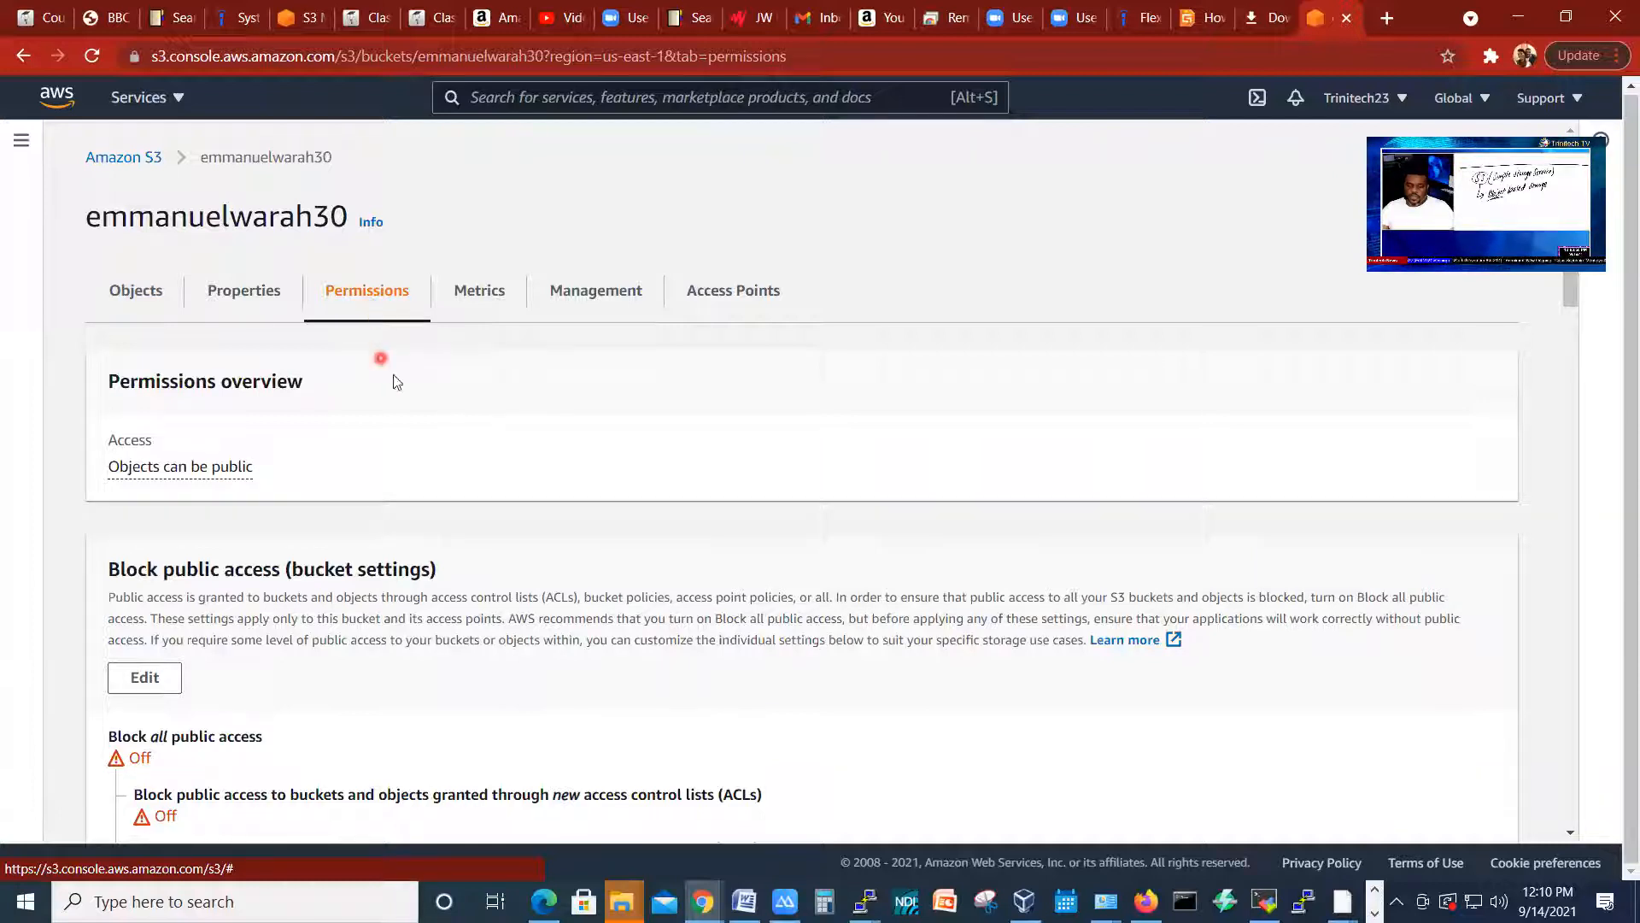
scroll(380, 393, down, 1)
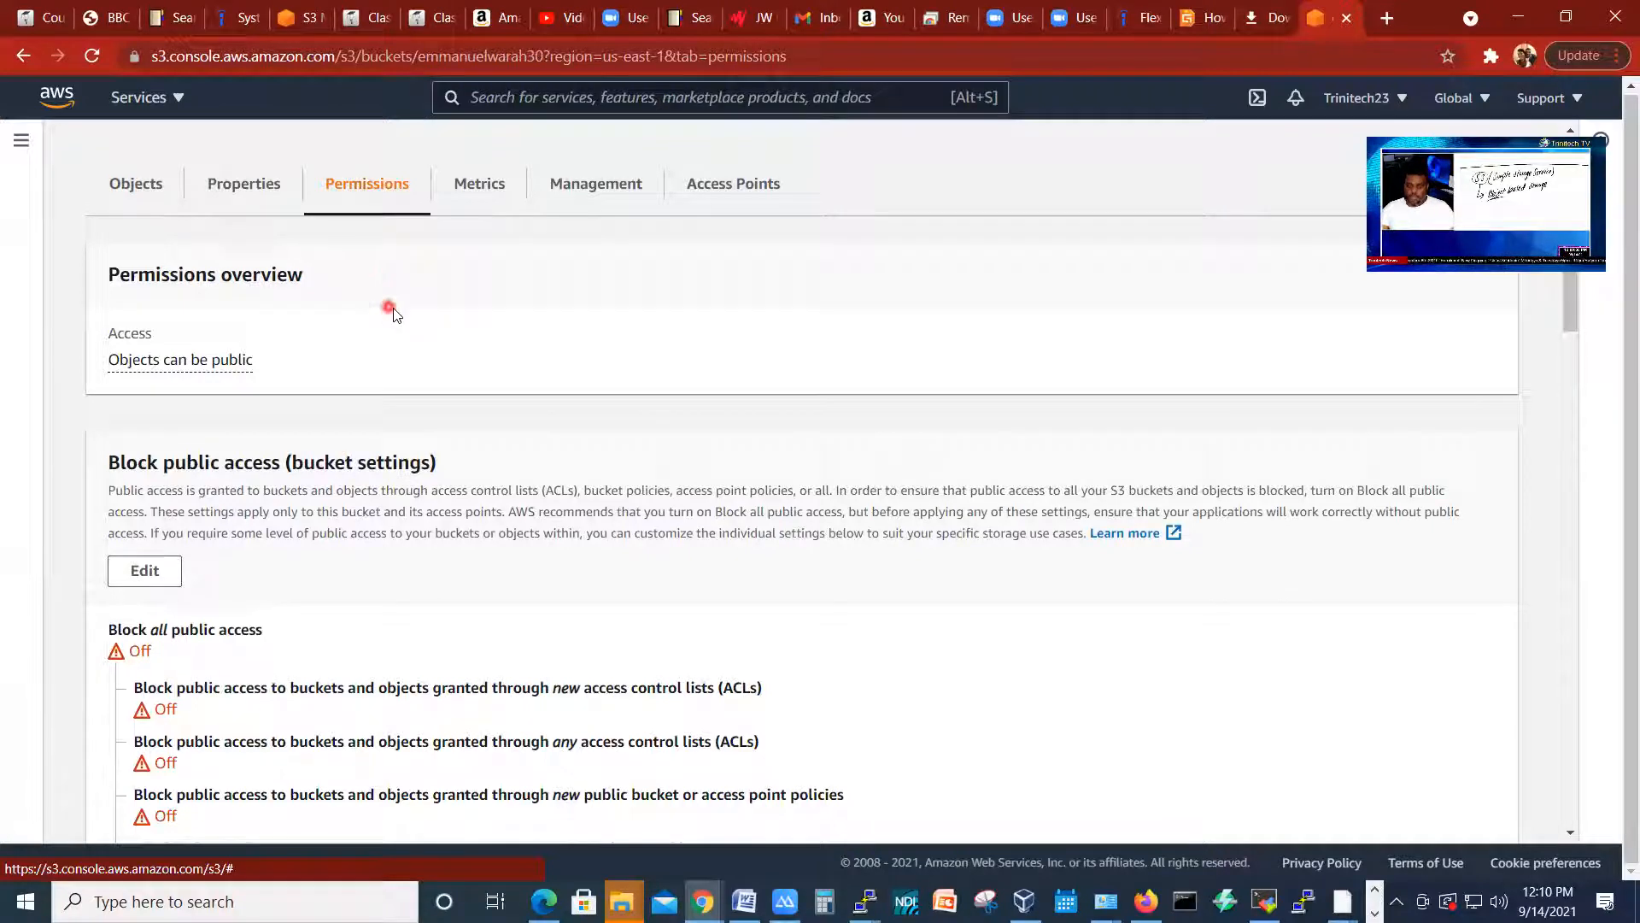
scroll(419, 341, down, 5)
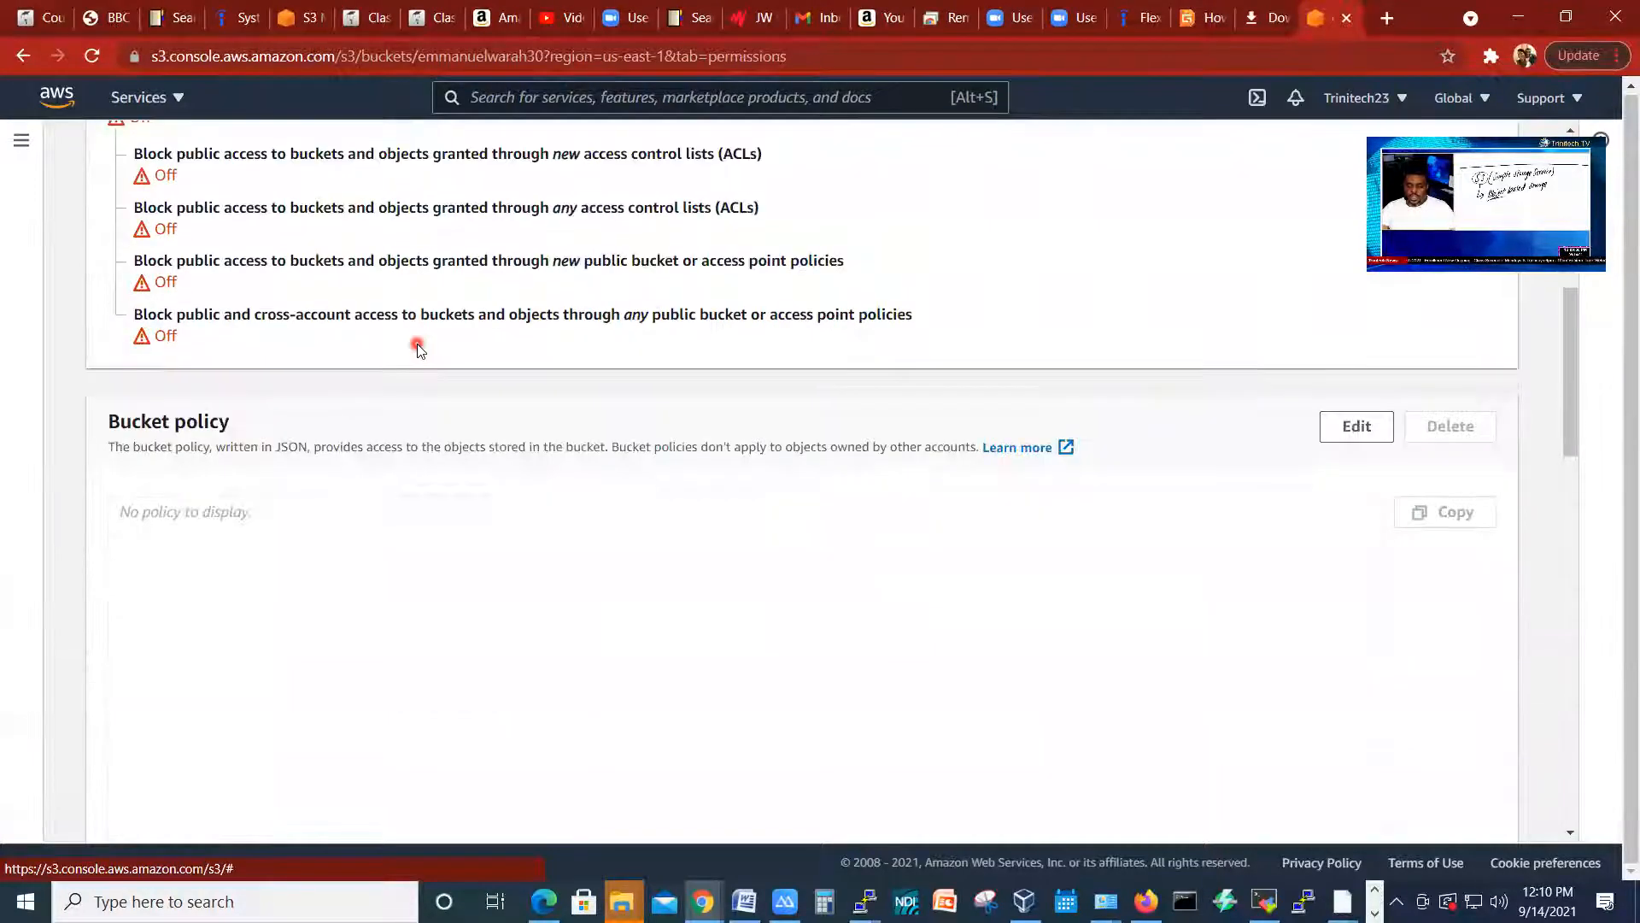
scroll(410, 351, up, 2)
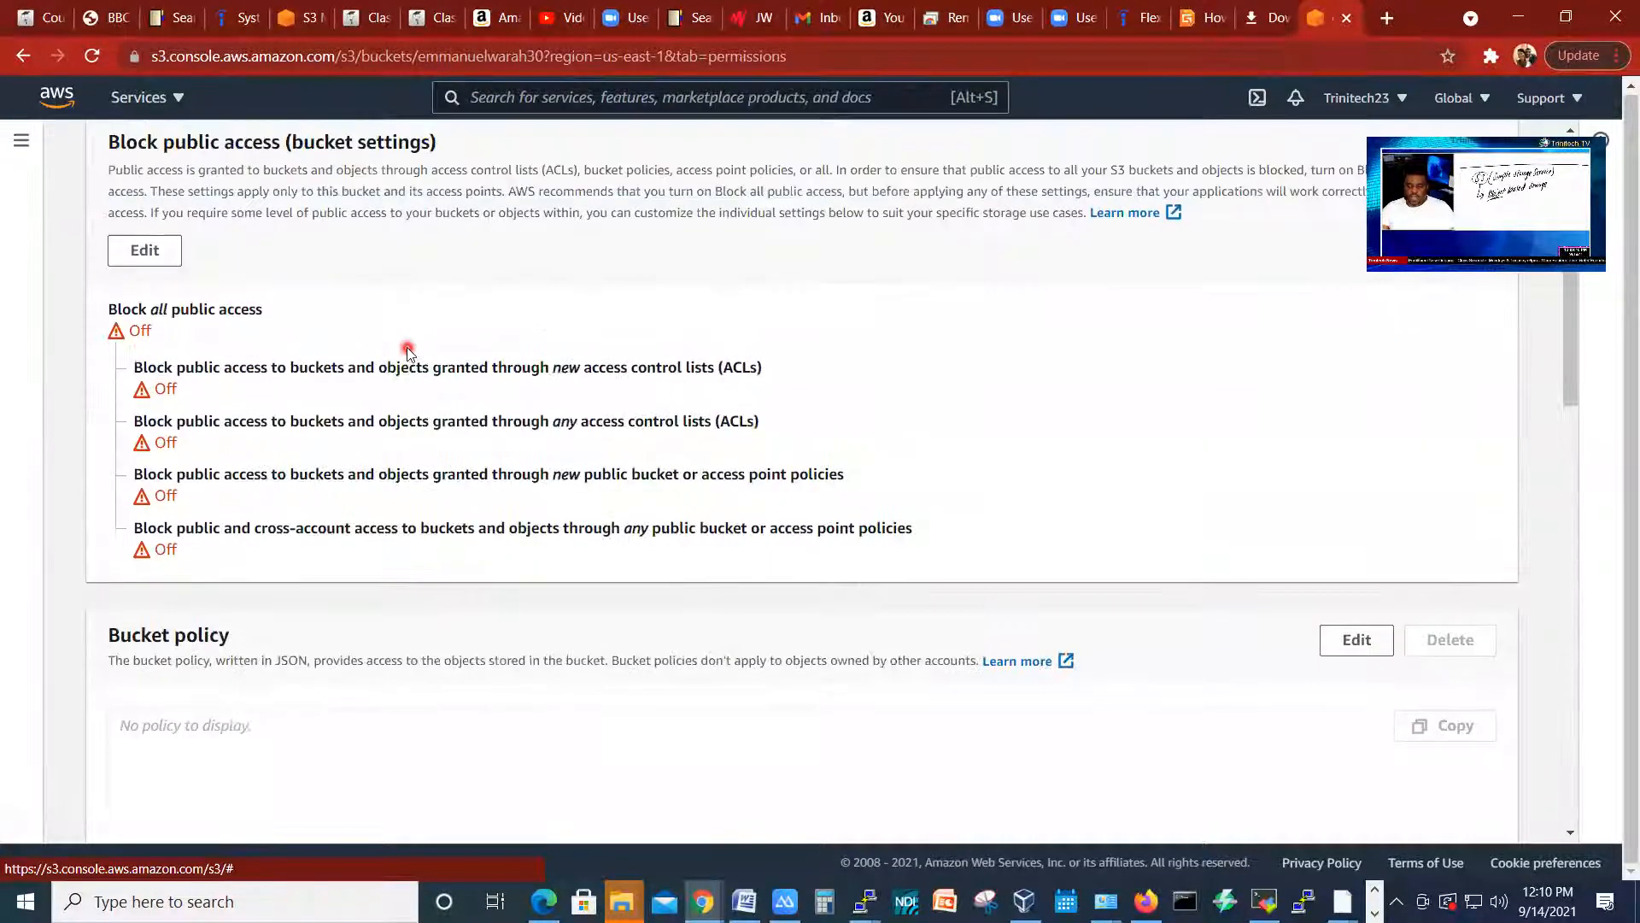
scroll(368, 360, down, 2)
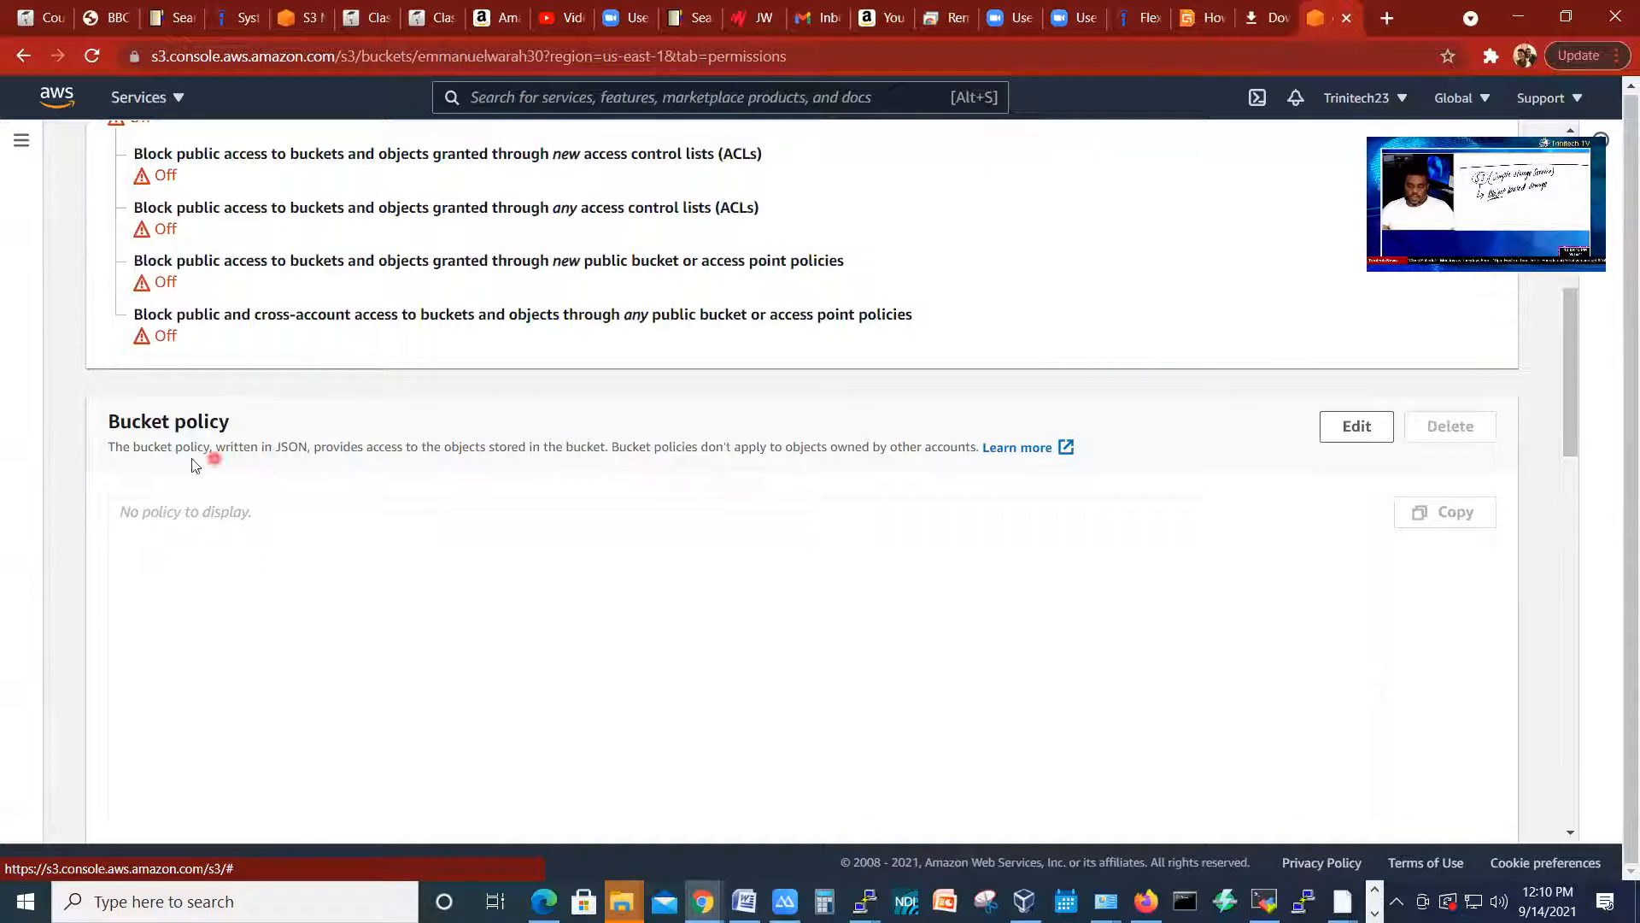
double_click(278, 446)
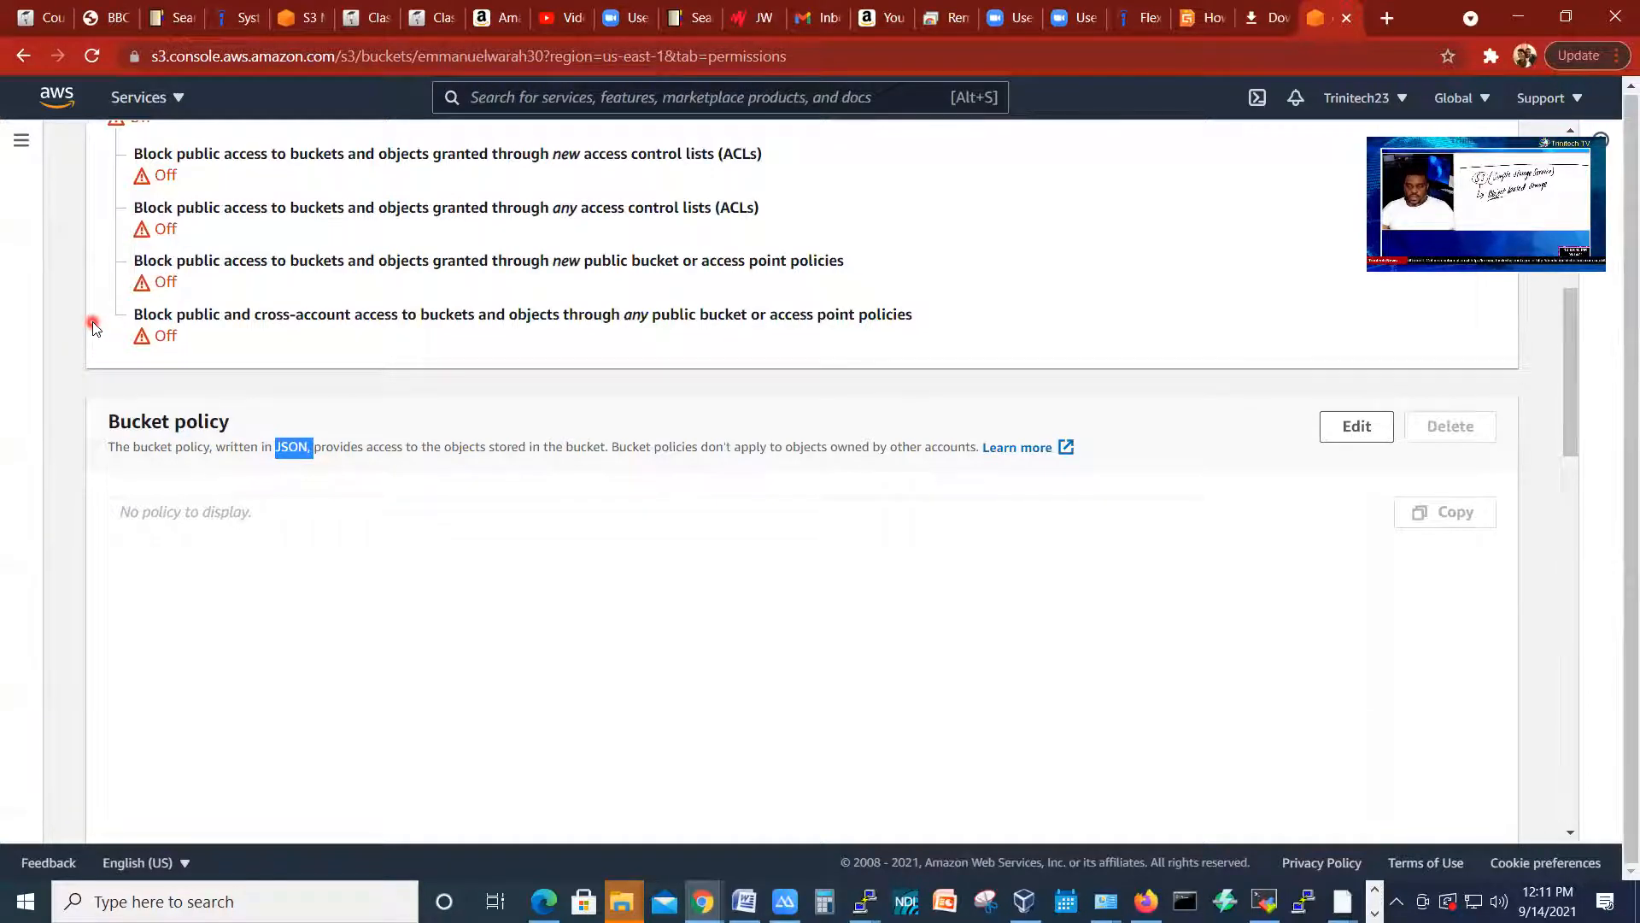
Step: Switch to the course portal, open the Bucket Policy page under Week23 and copy the complete JSON policy
click(47, 20)
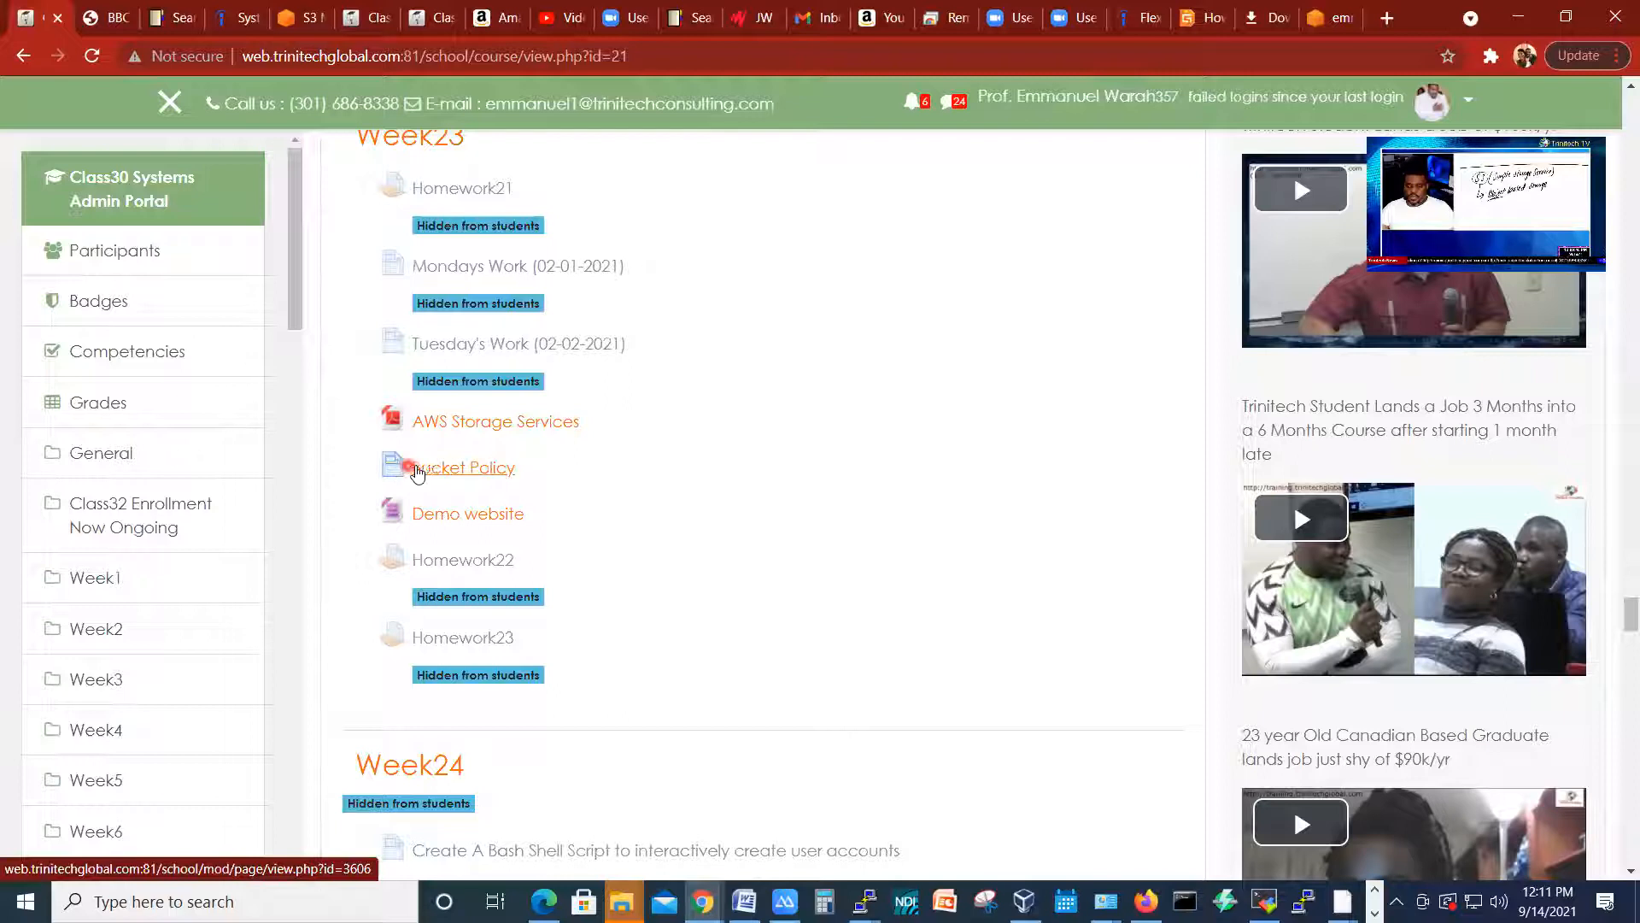
click(458, 471)
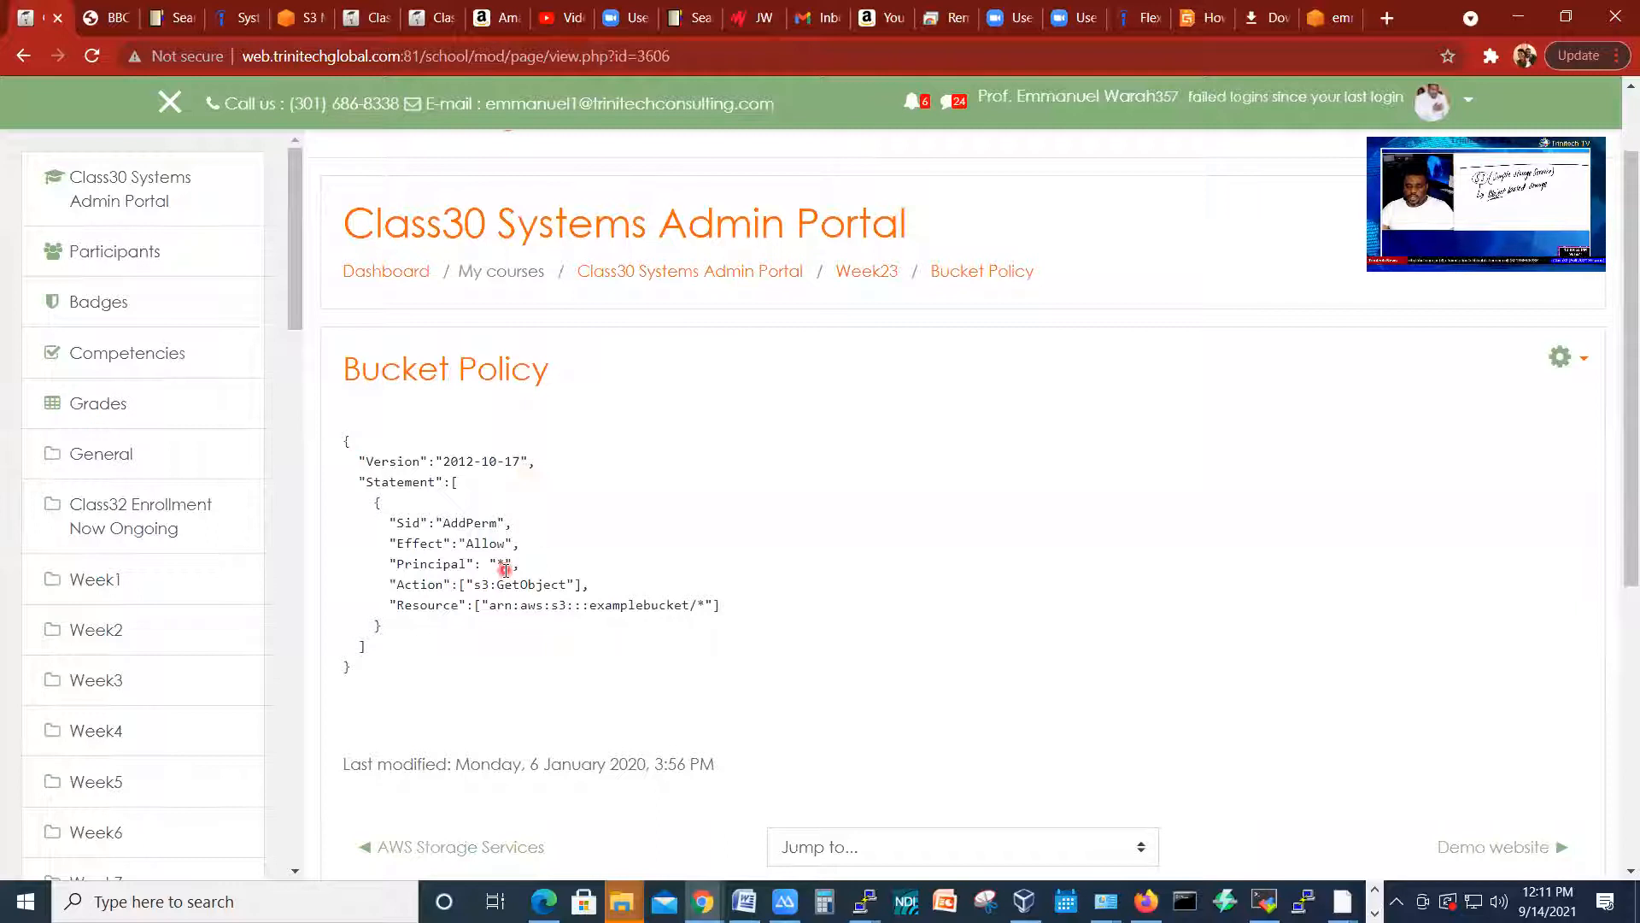
drag(346, 439, 494, 663)
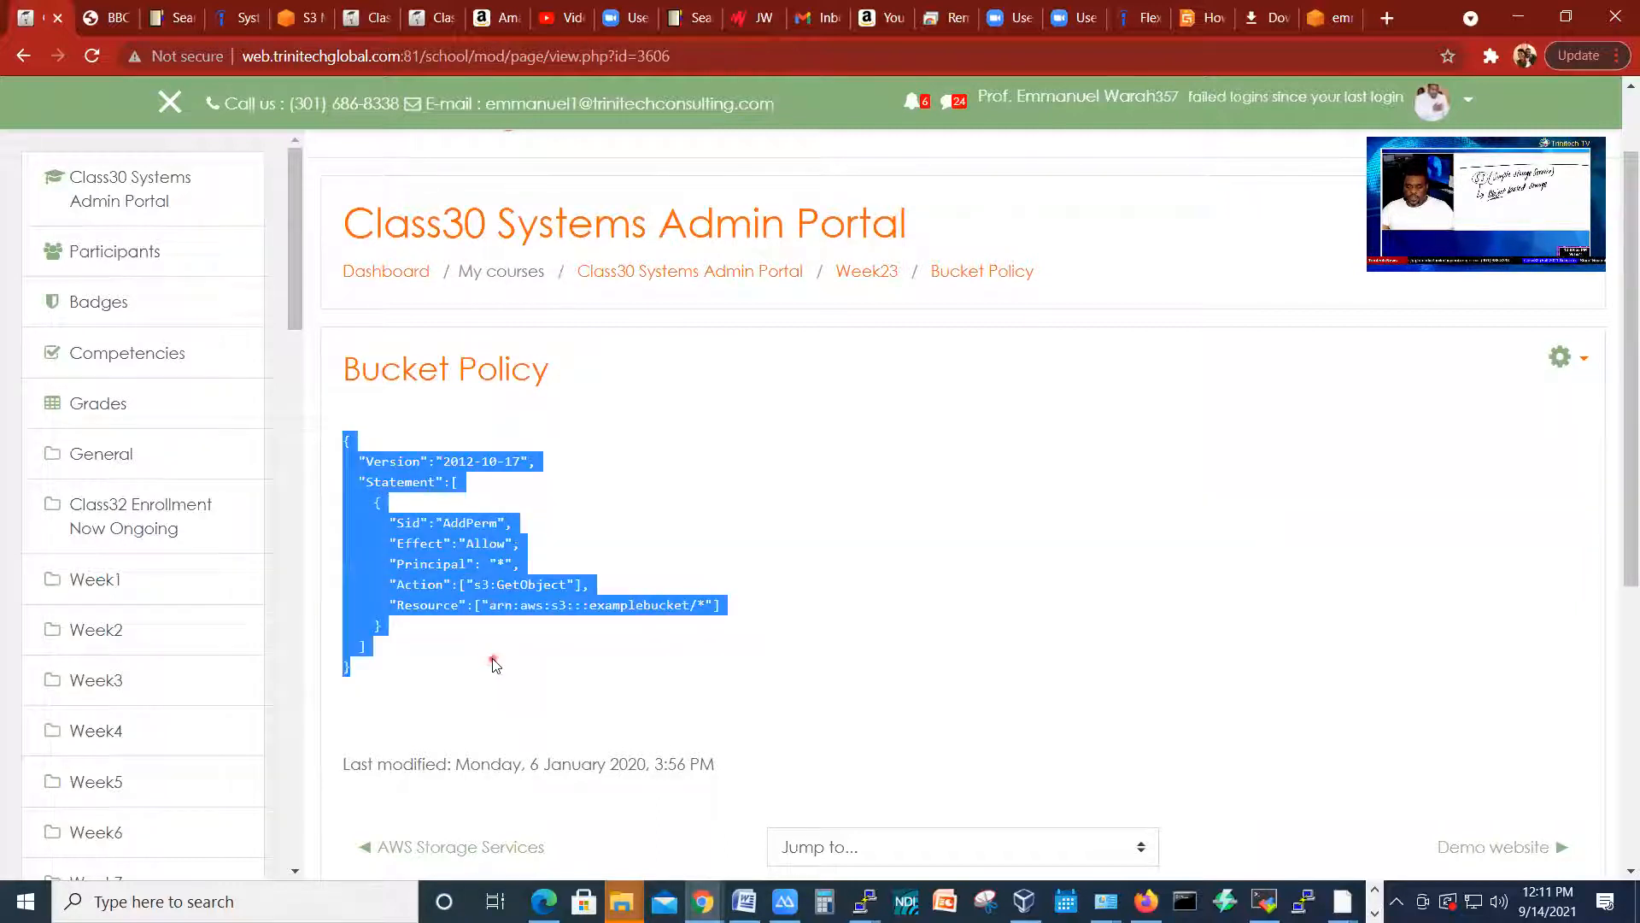
right_click(399, 465)
click(458, 482)
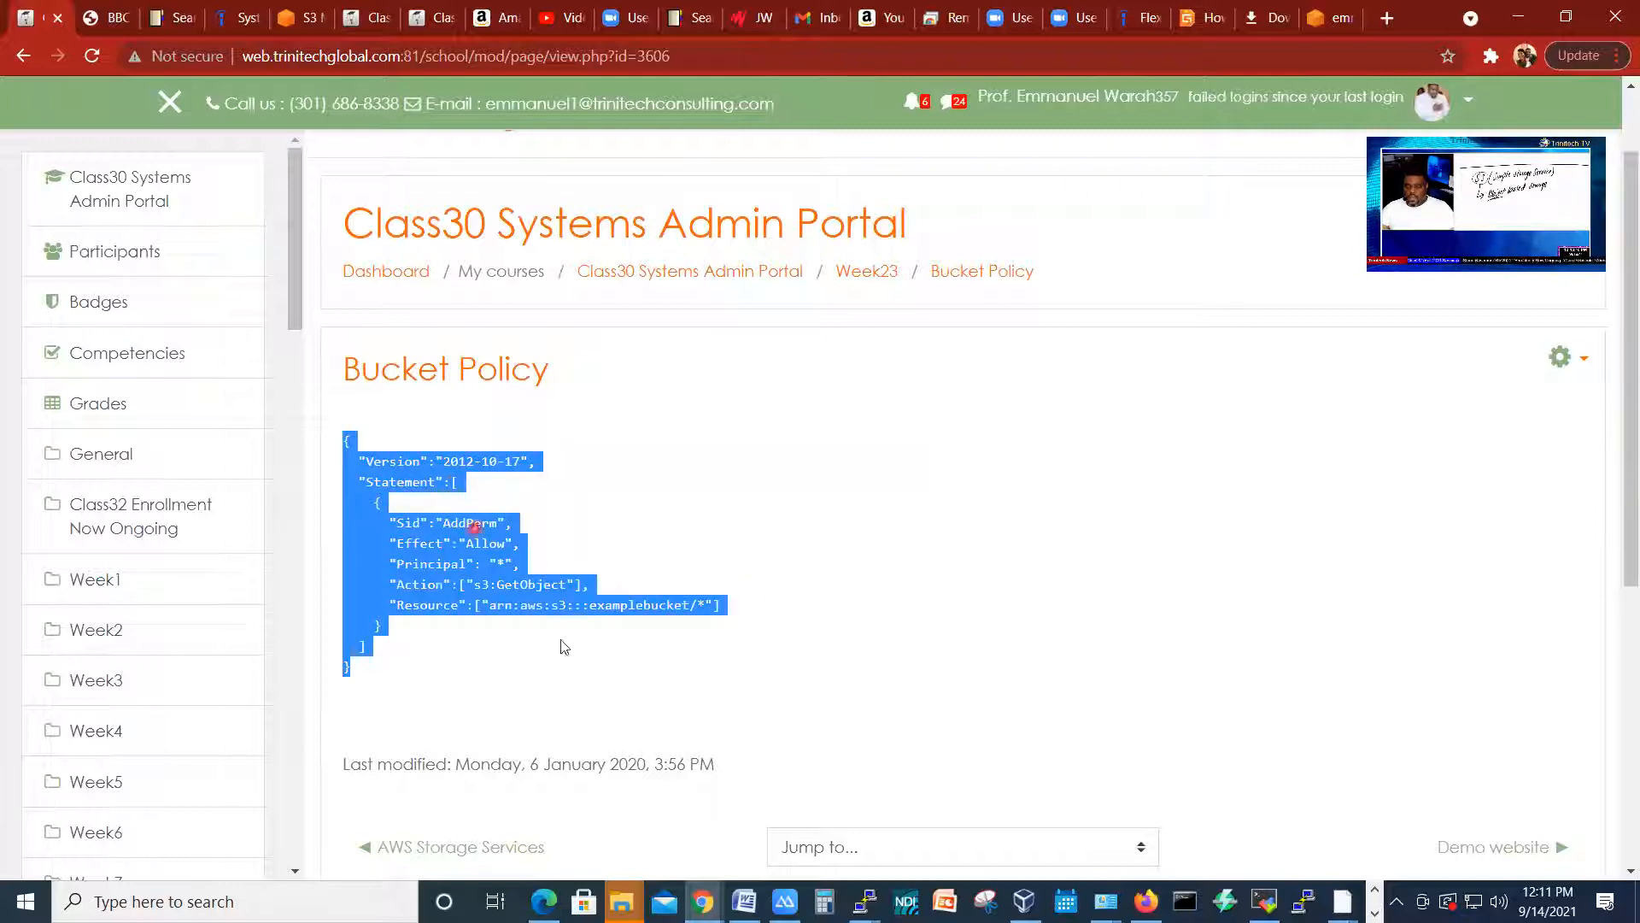
Step: Open Notepad and paste the copied bucket policy into the empty document
click(298, 893)
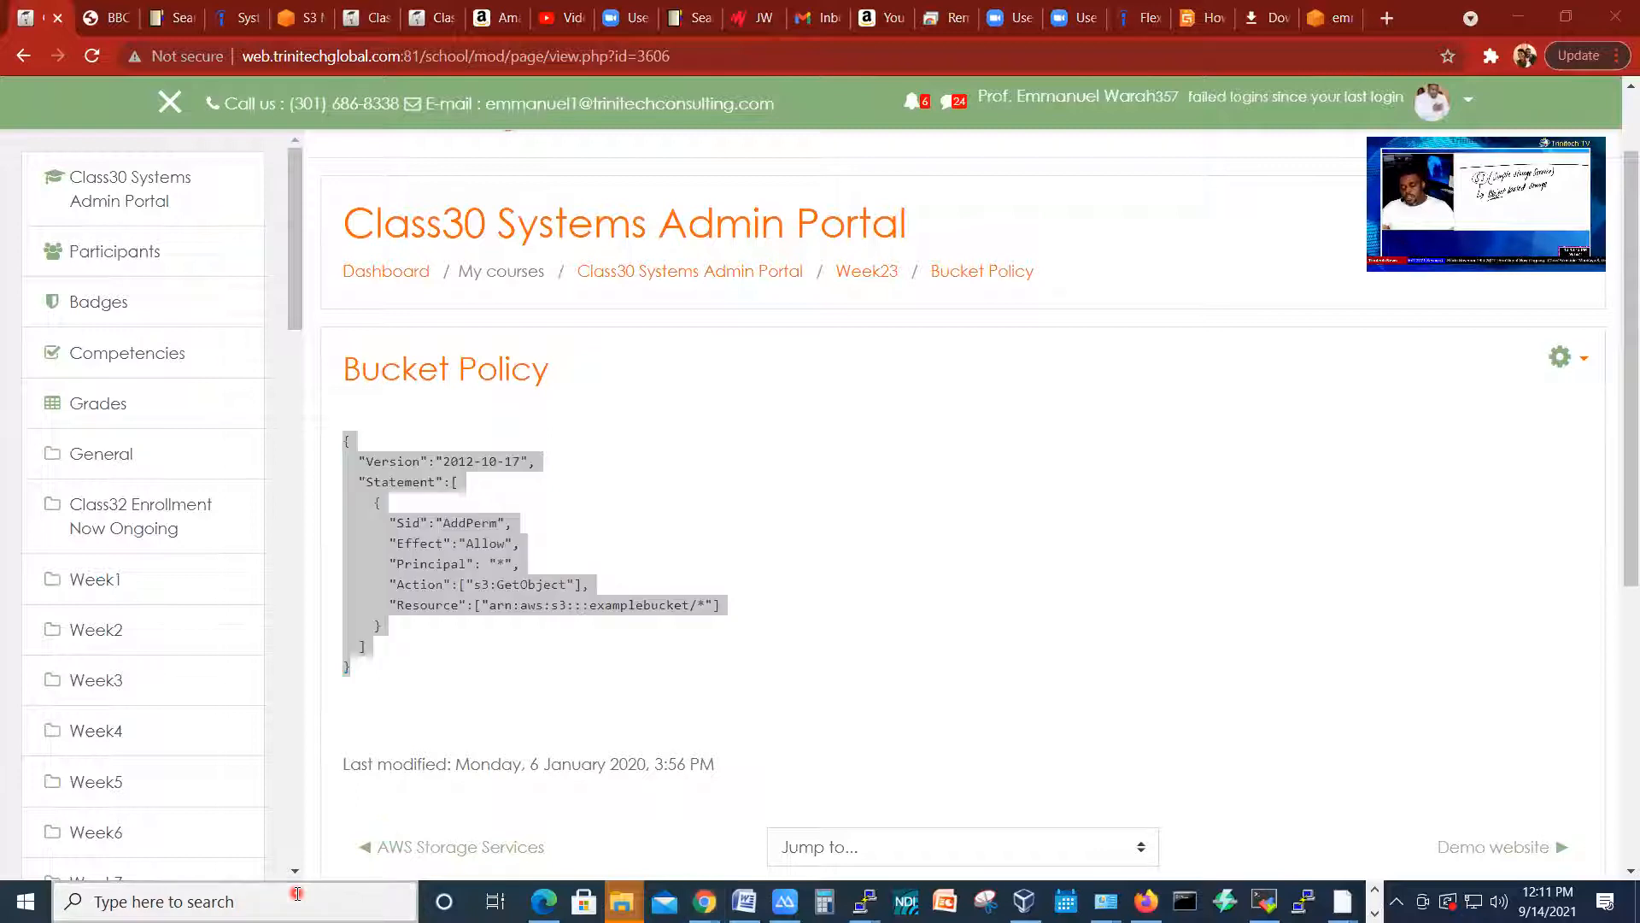
text(note)
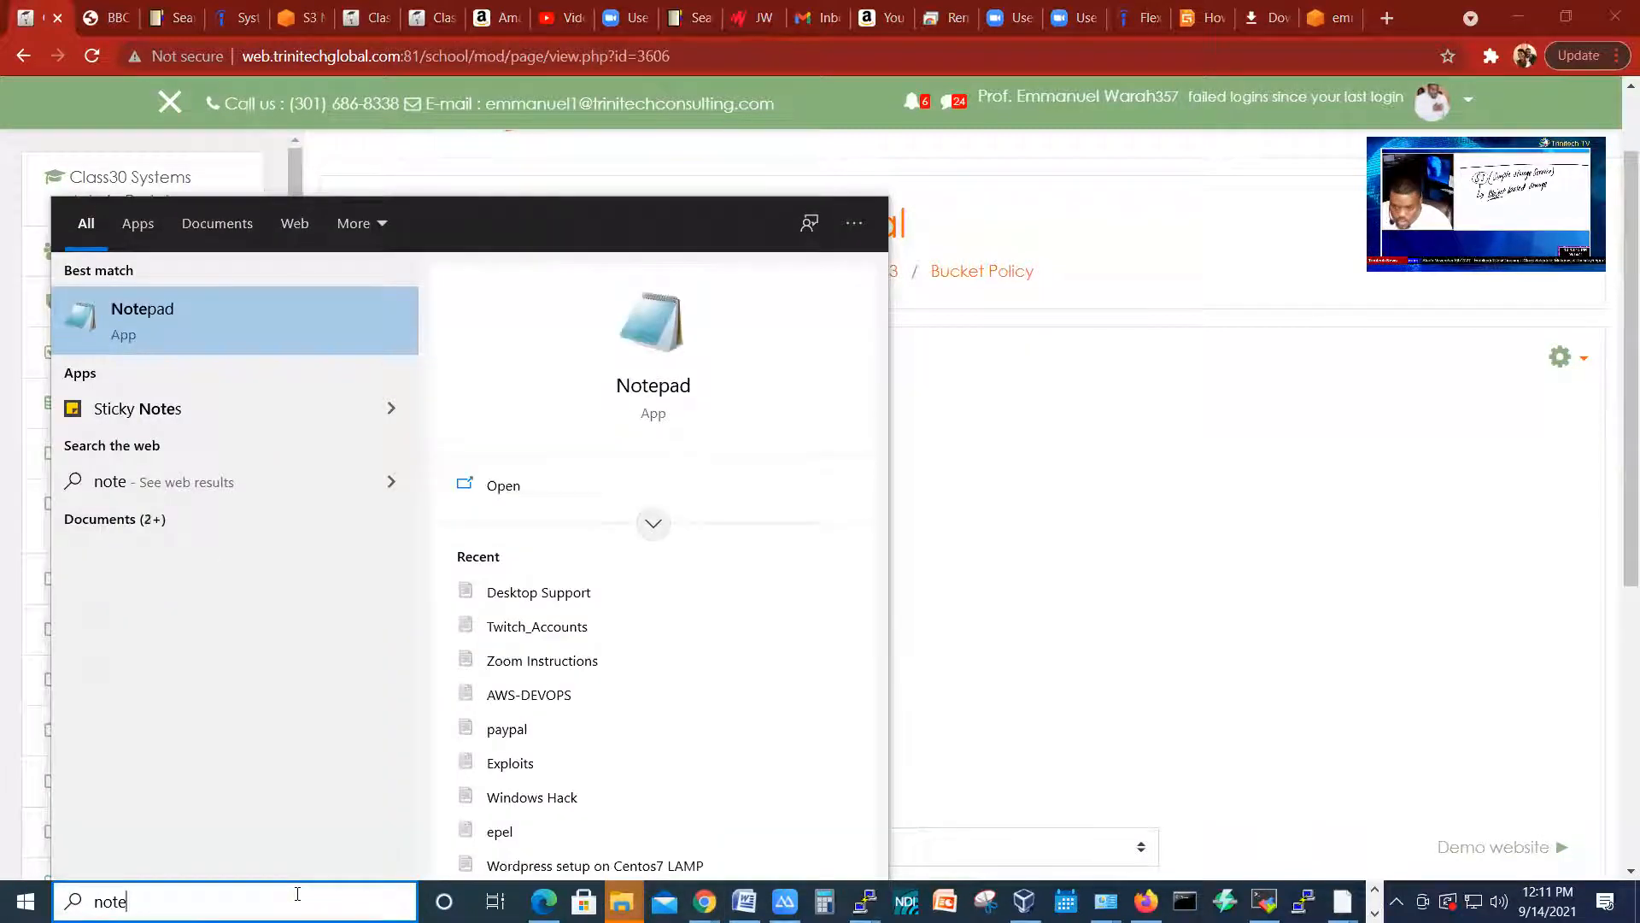
key(Return)
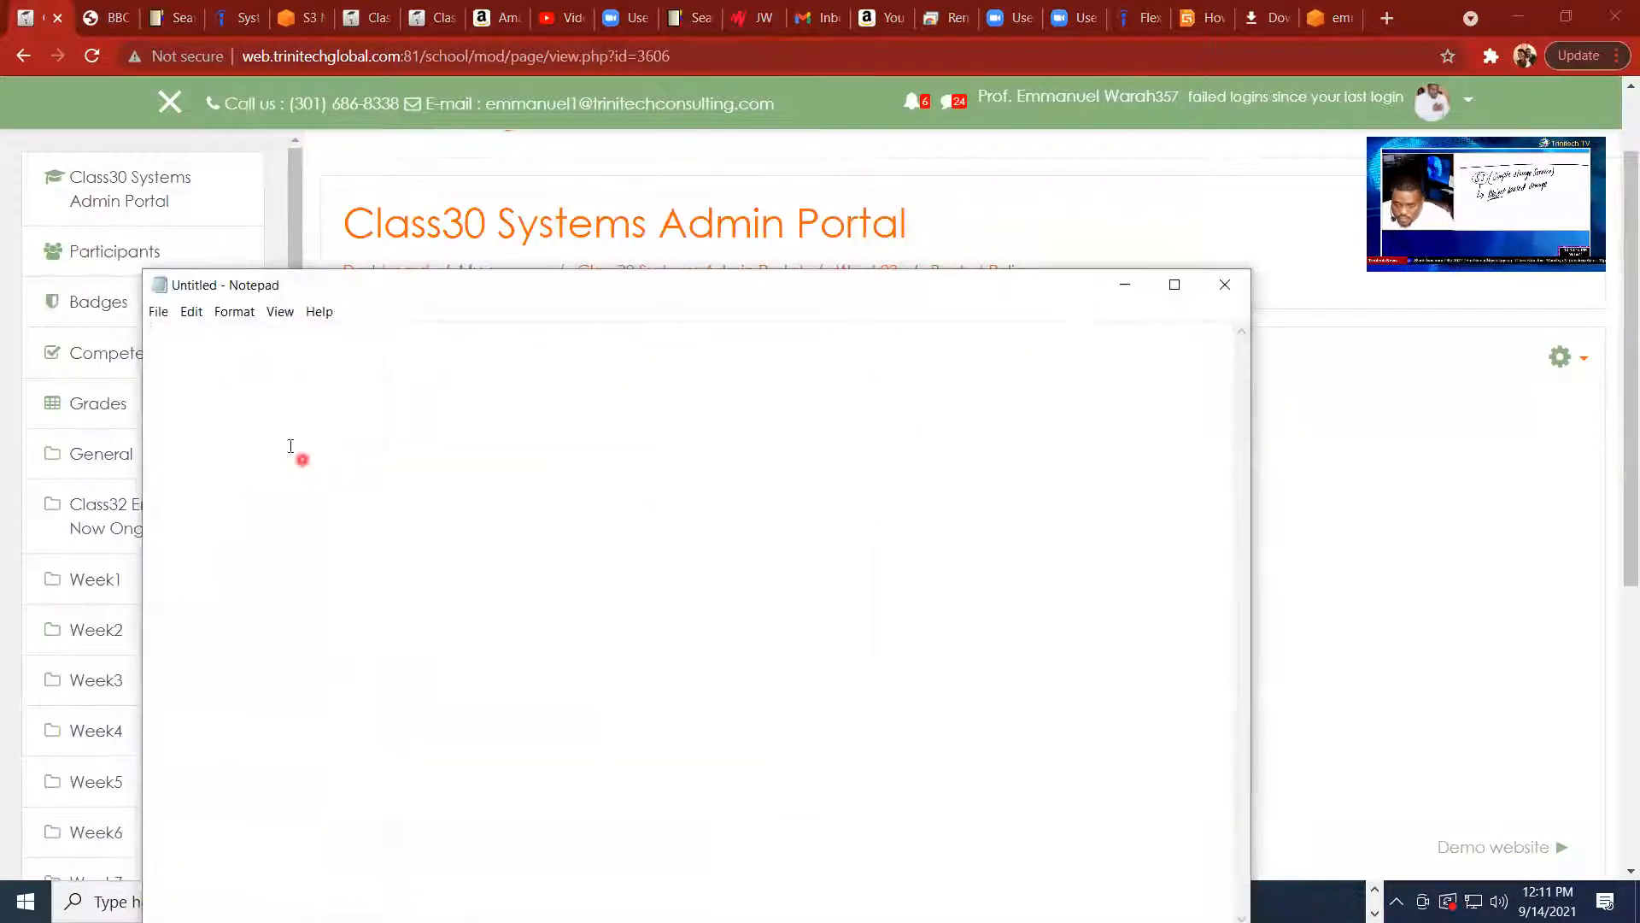
right_click(176, 367)
click(222, 445)
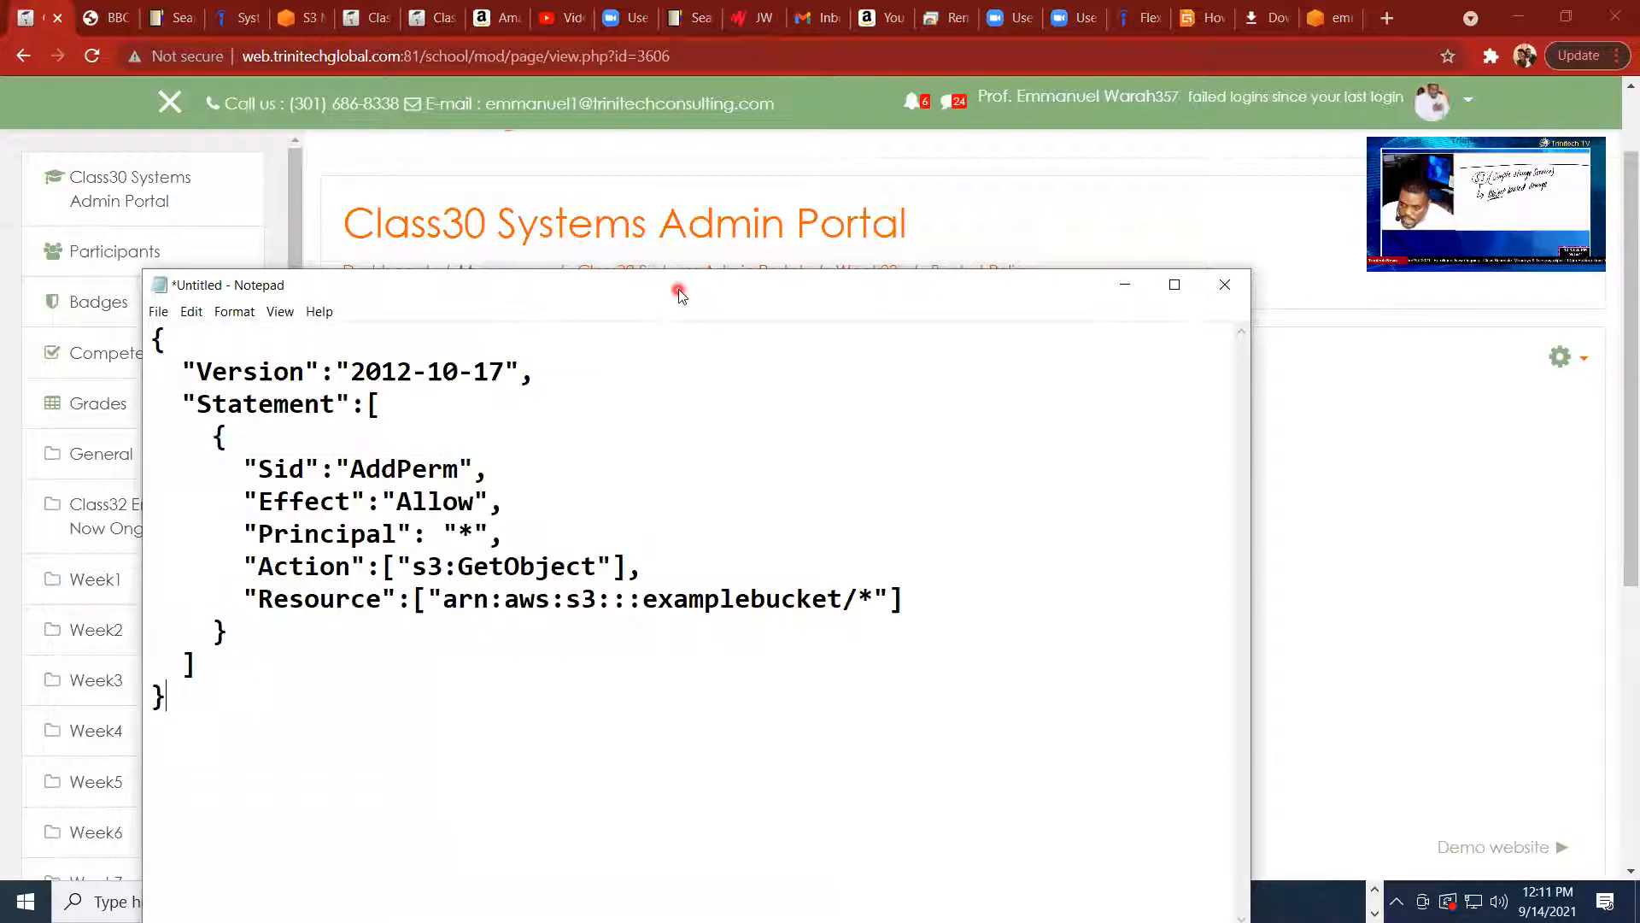
drag(748, 299, 847, 302)
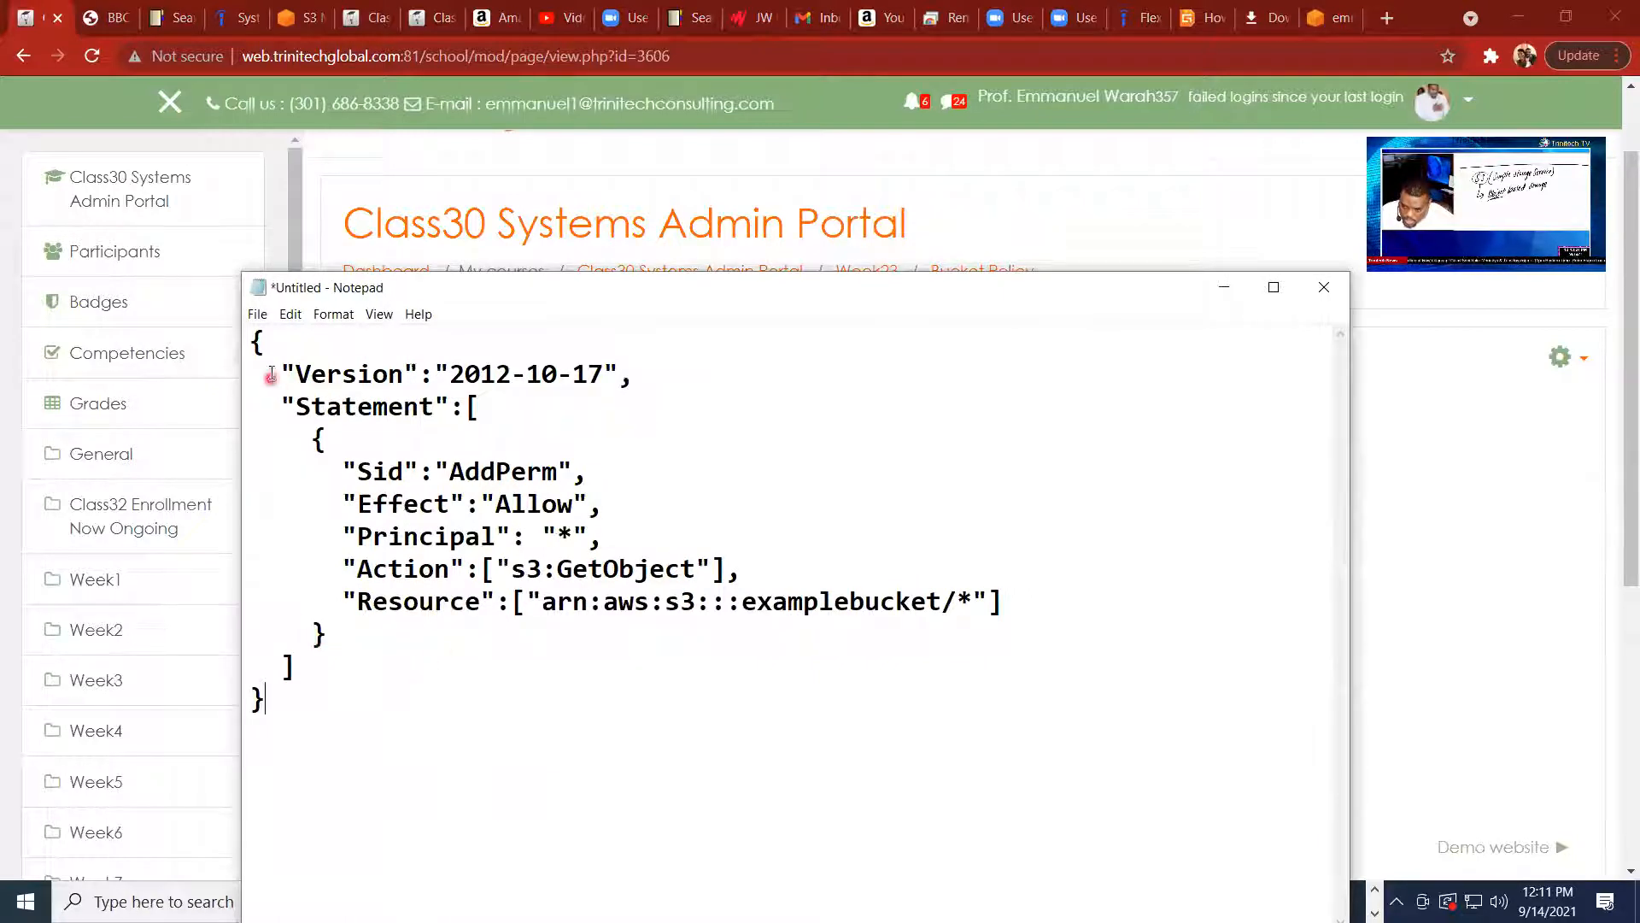
Step: Copy the entire policy text from the Notepad document and minimize its window
drag(254, 342, 467, 690)
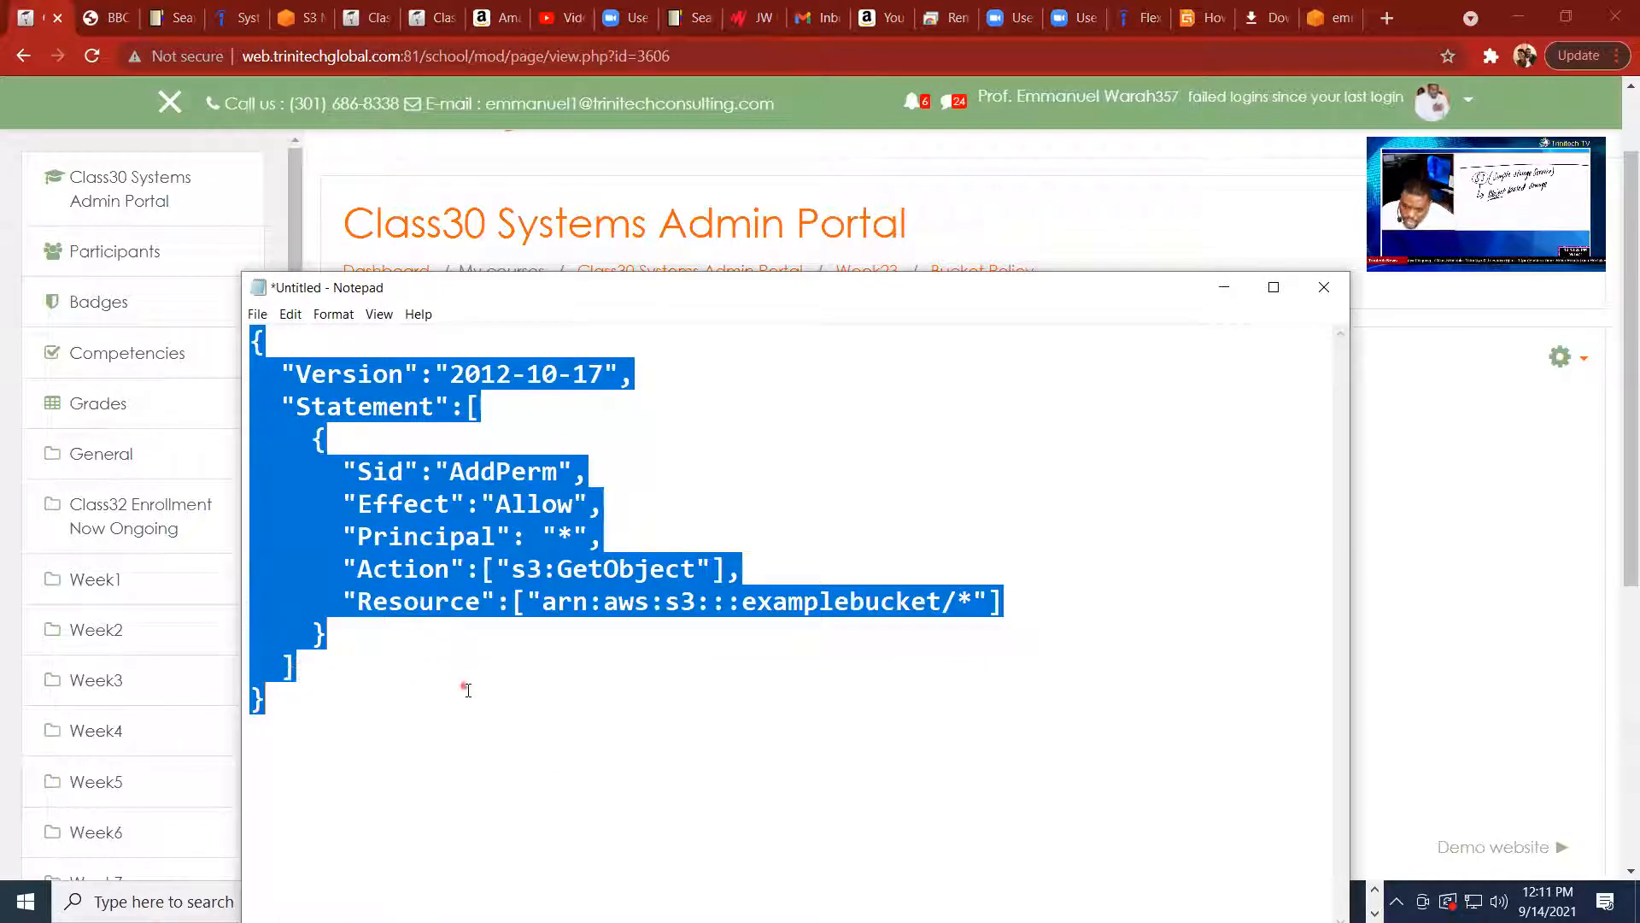
right_click(409, 469)
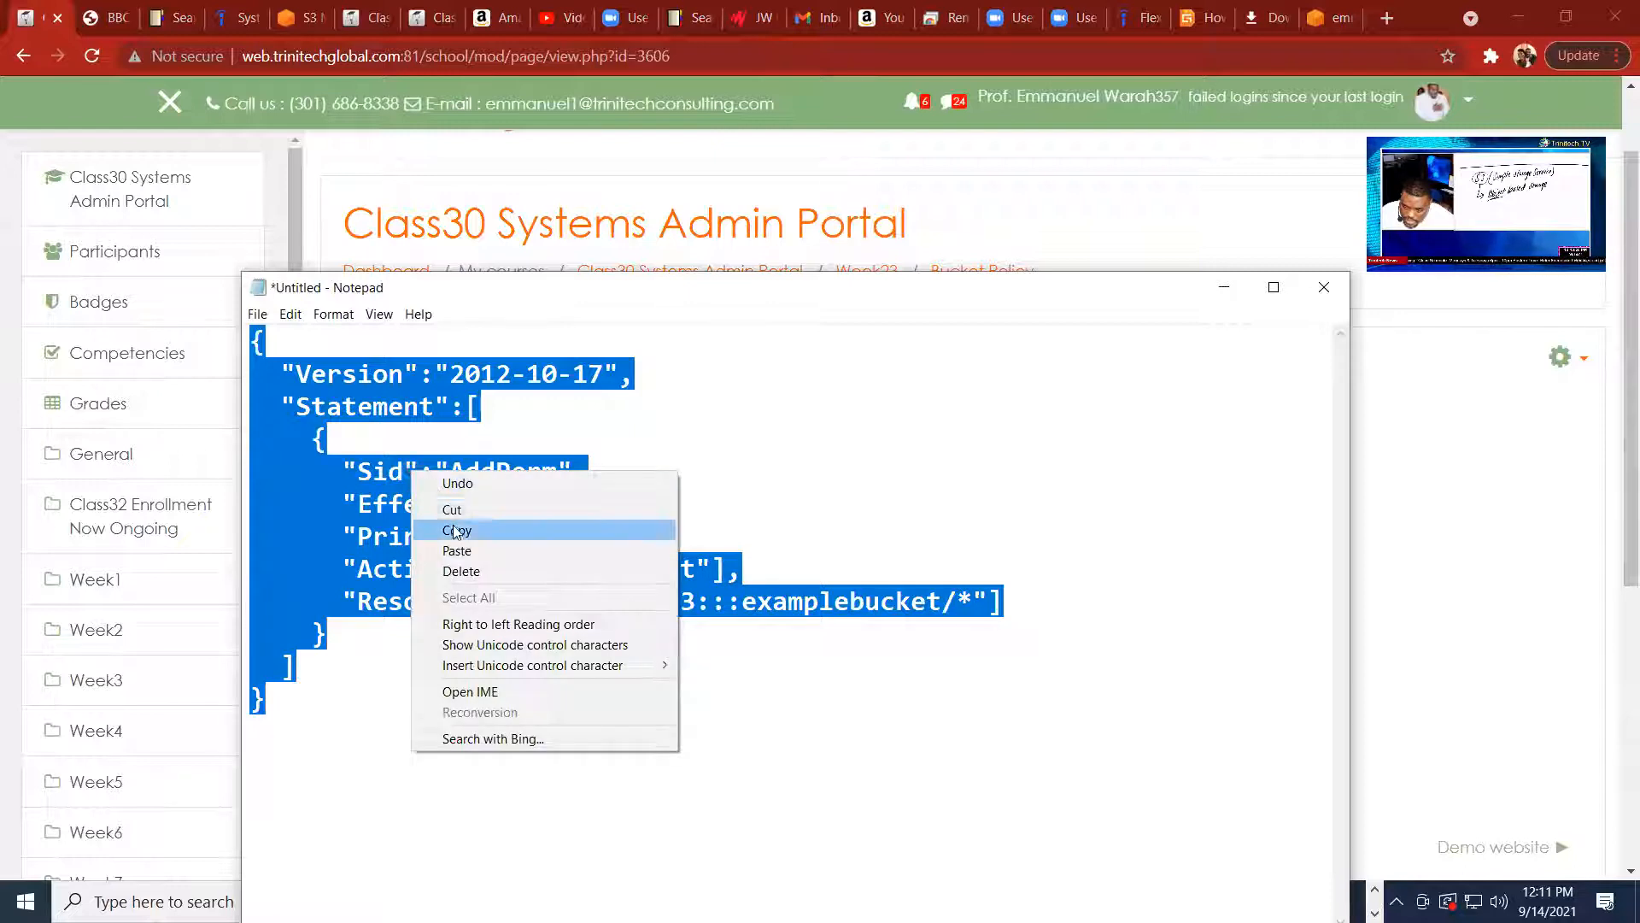
click(455, 525)
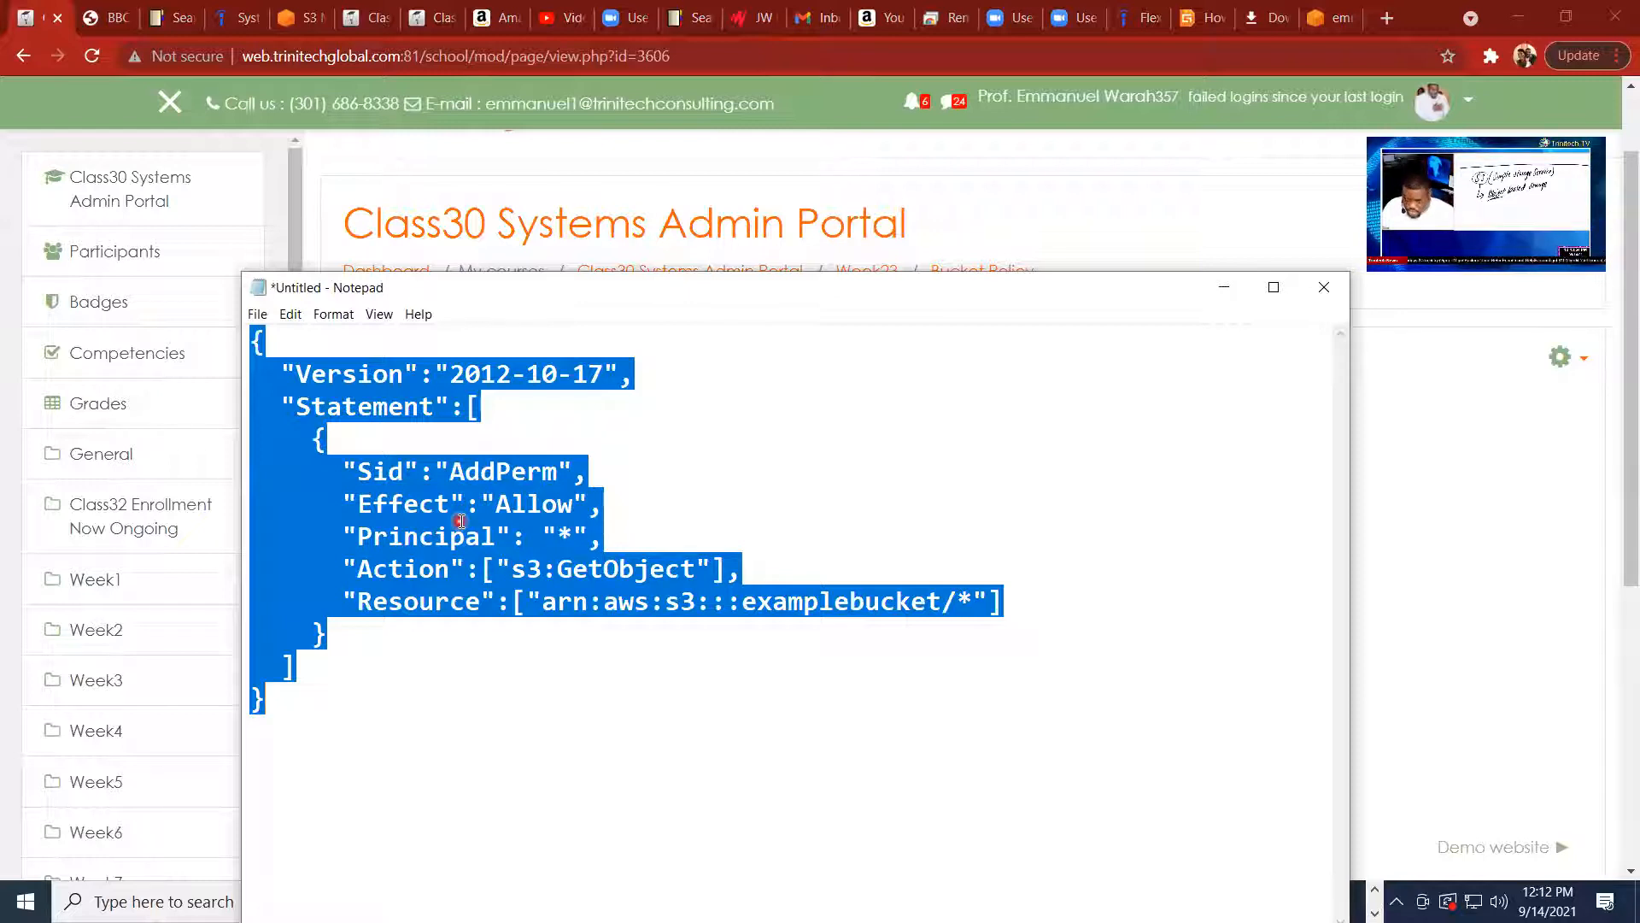
click(1217, 290)
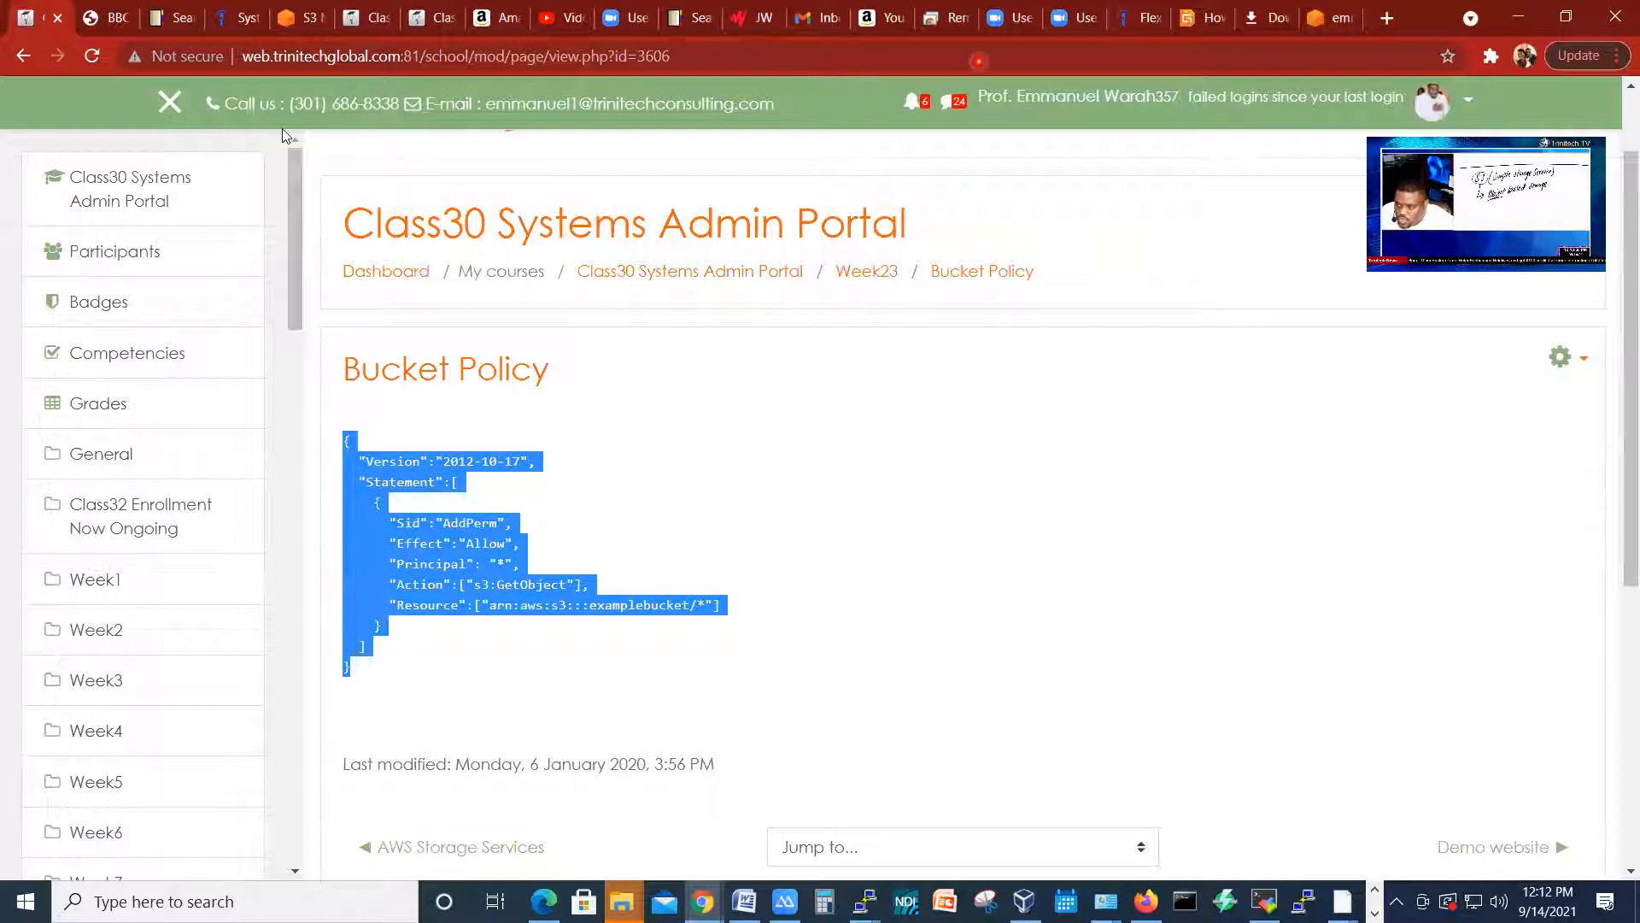
Step: Return to the S3 bucket's permissions, open its bucket policy for editing and paste the JSON policy into it
click(1323, 17)
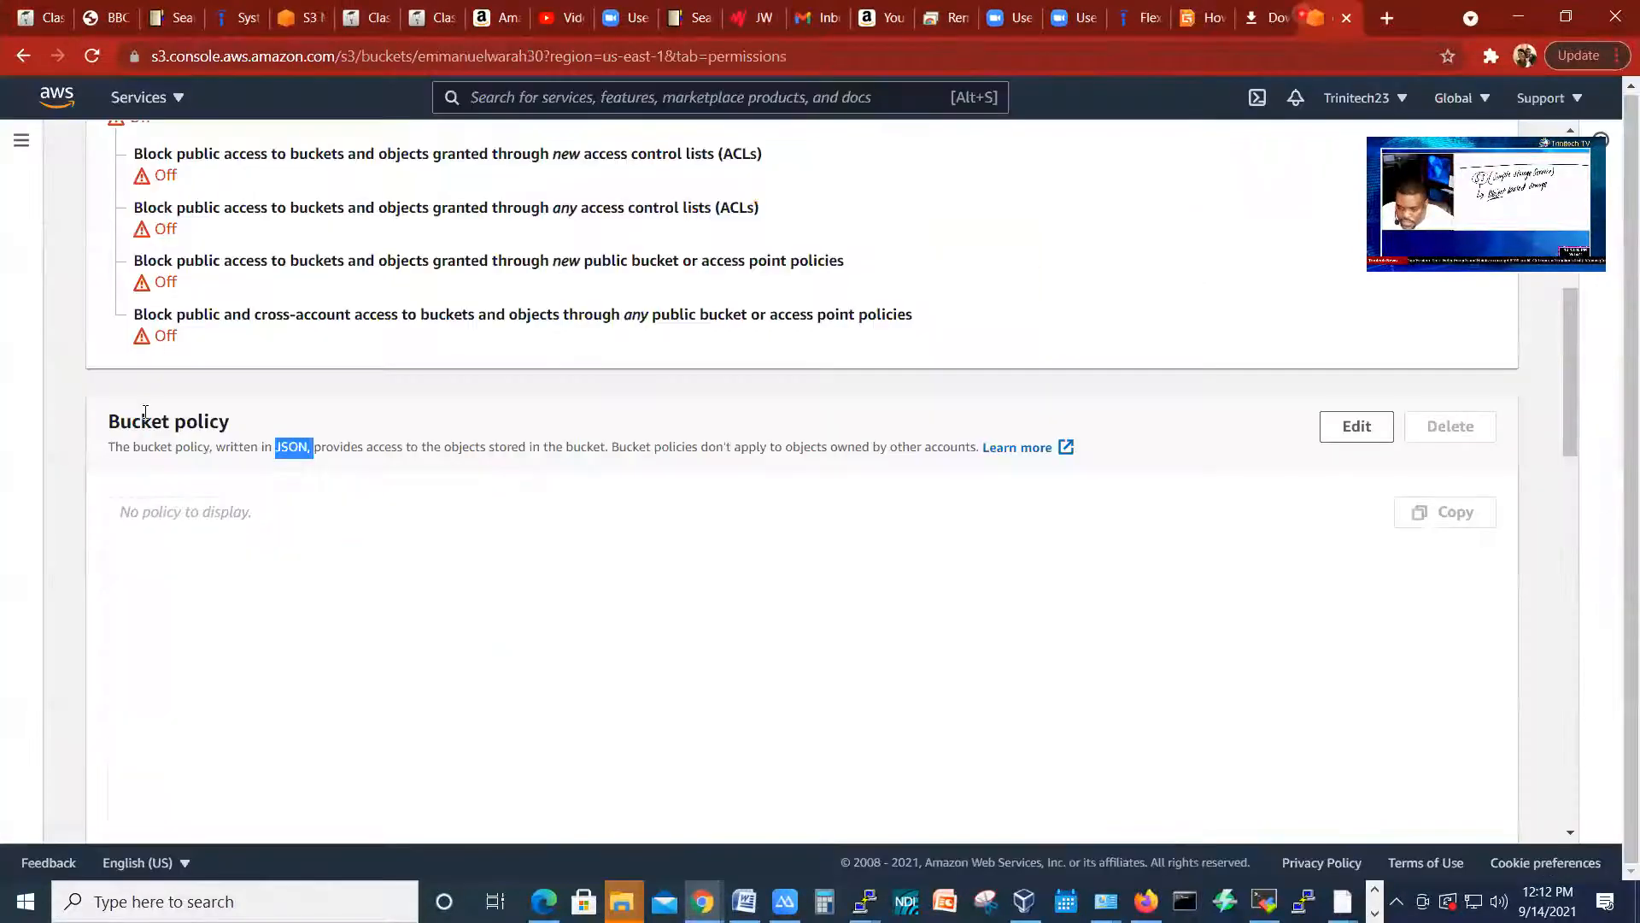
click(1350, 429)
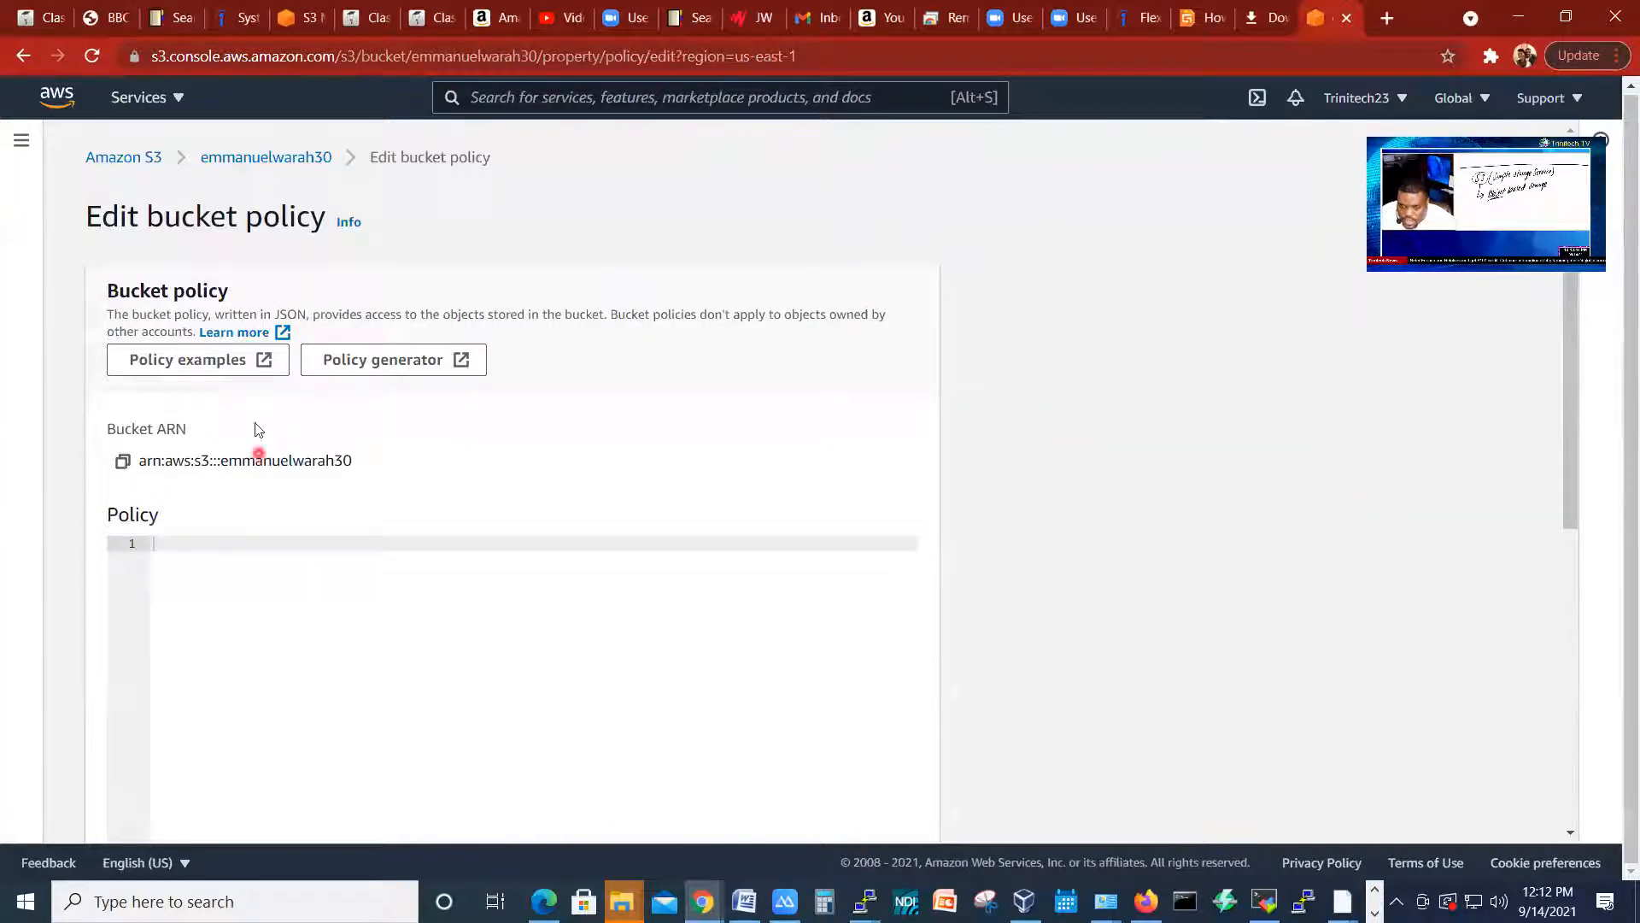
click(122, 460)
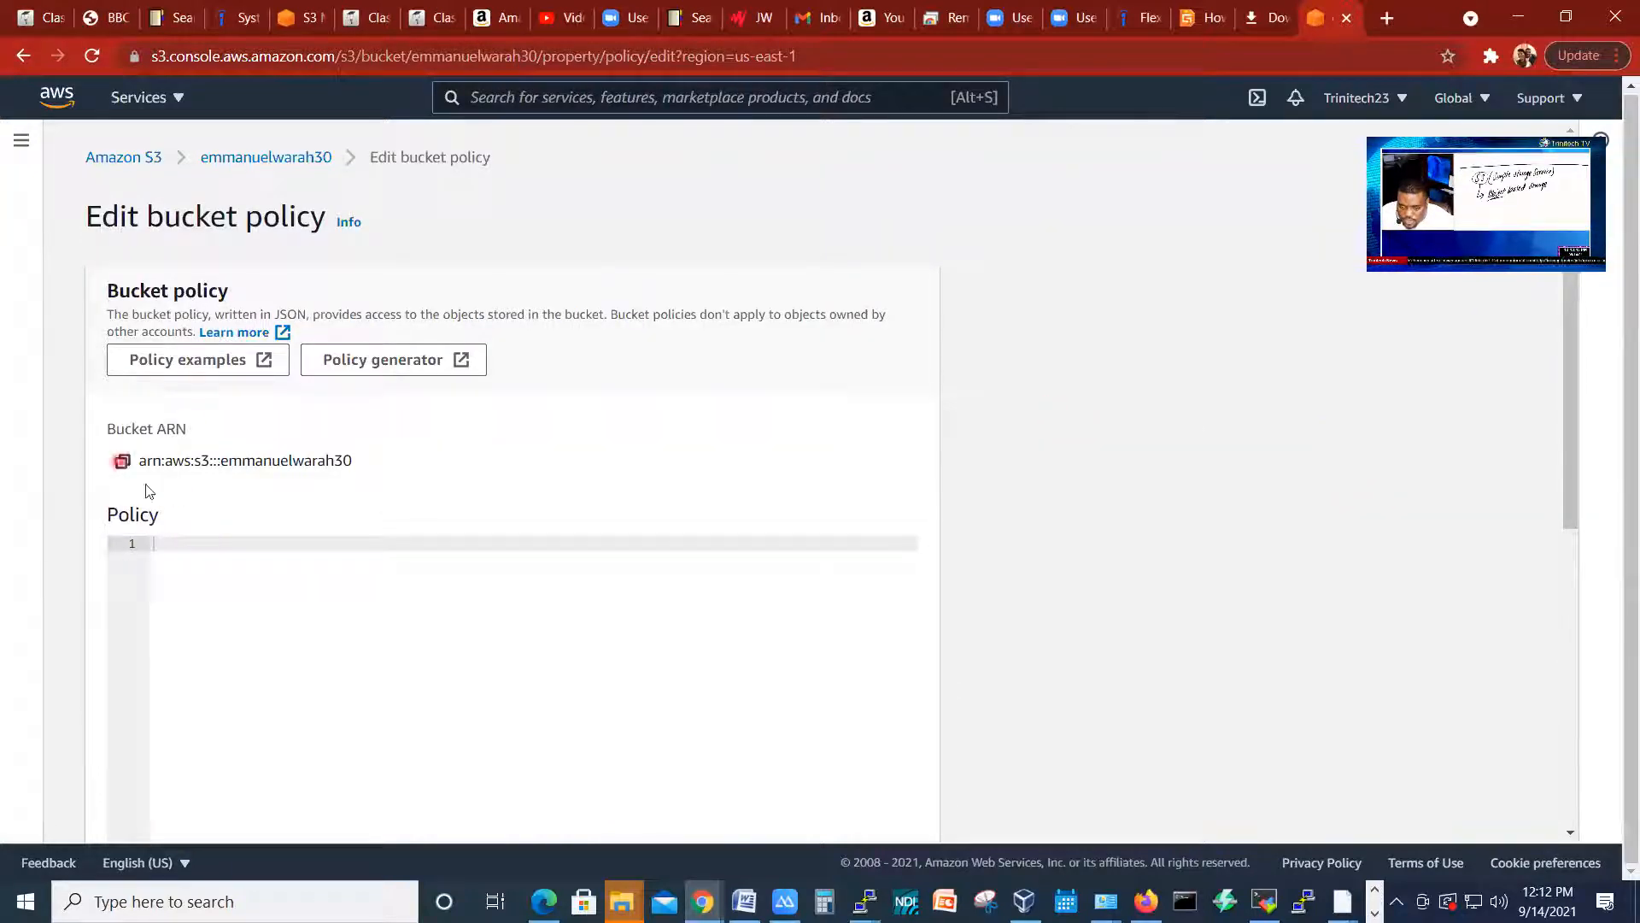
right_click(148, 545)
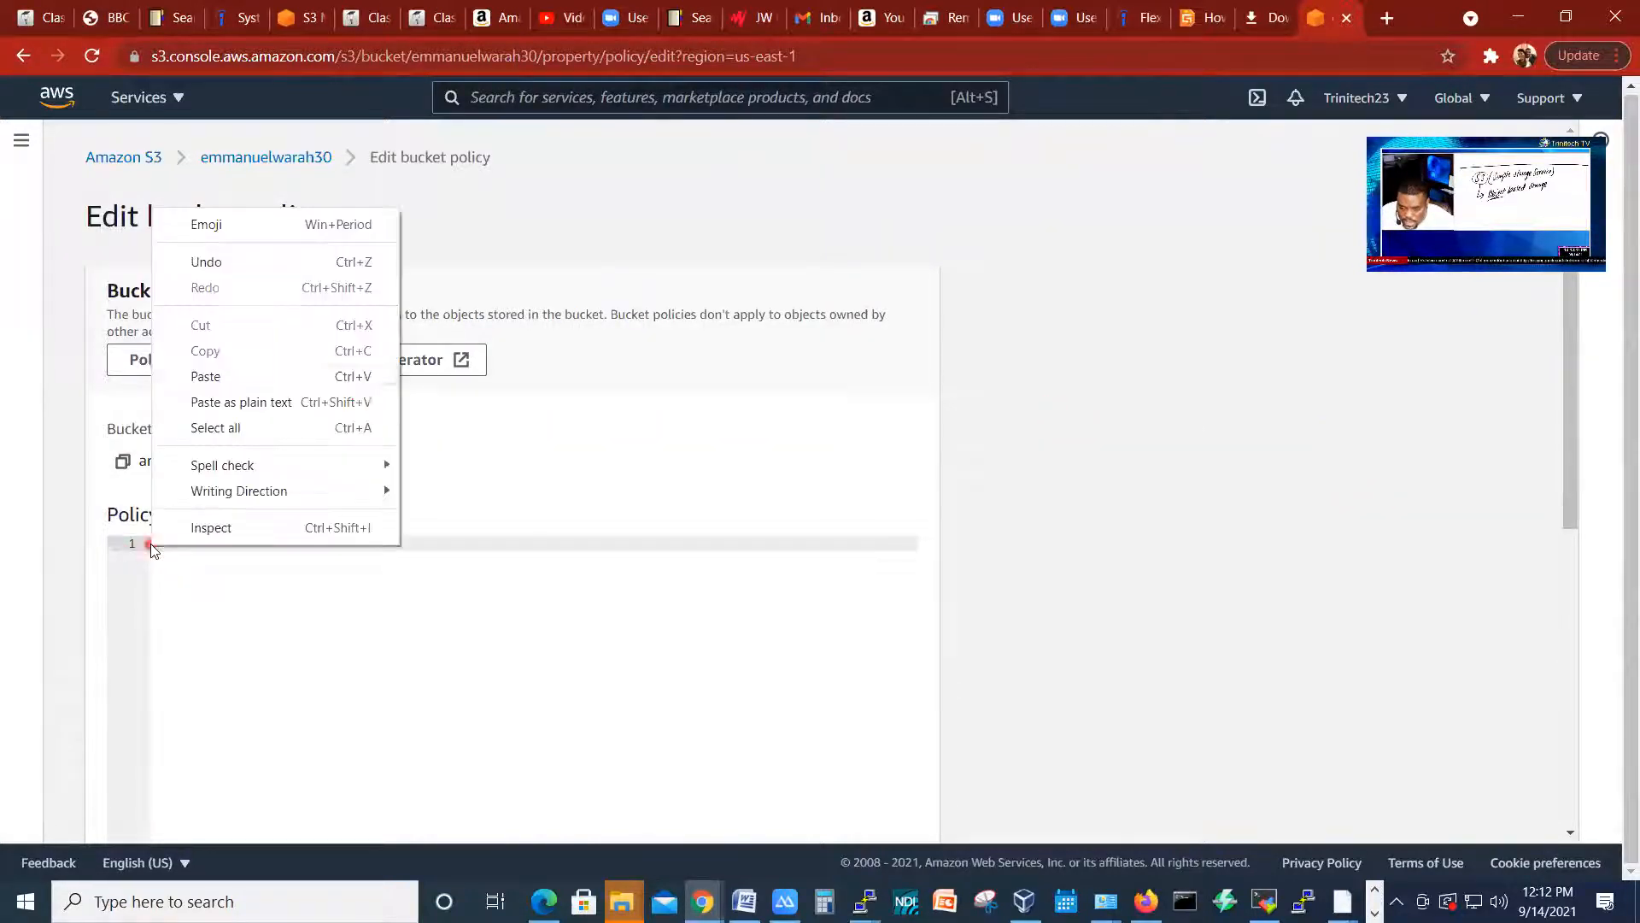
click(203, 376)
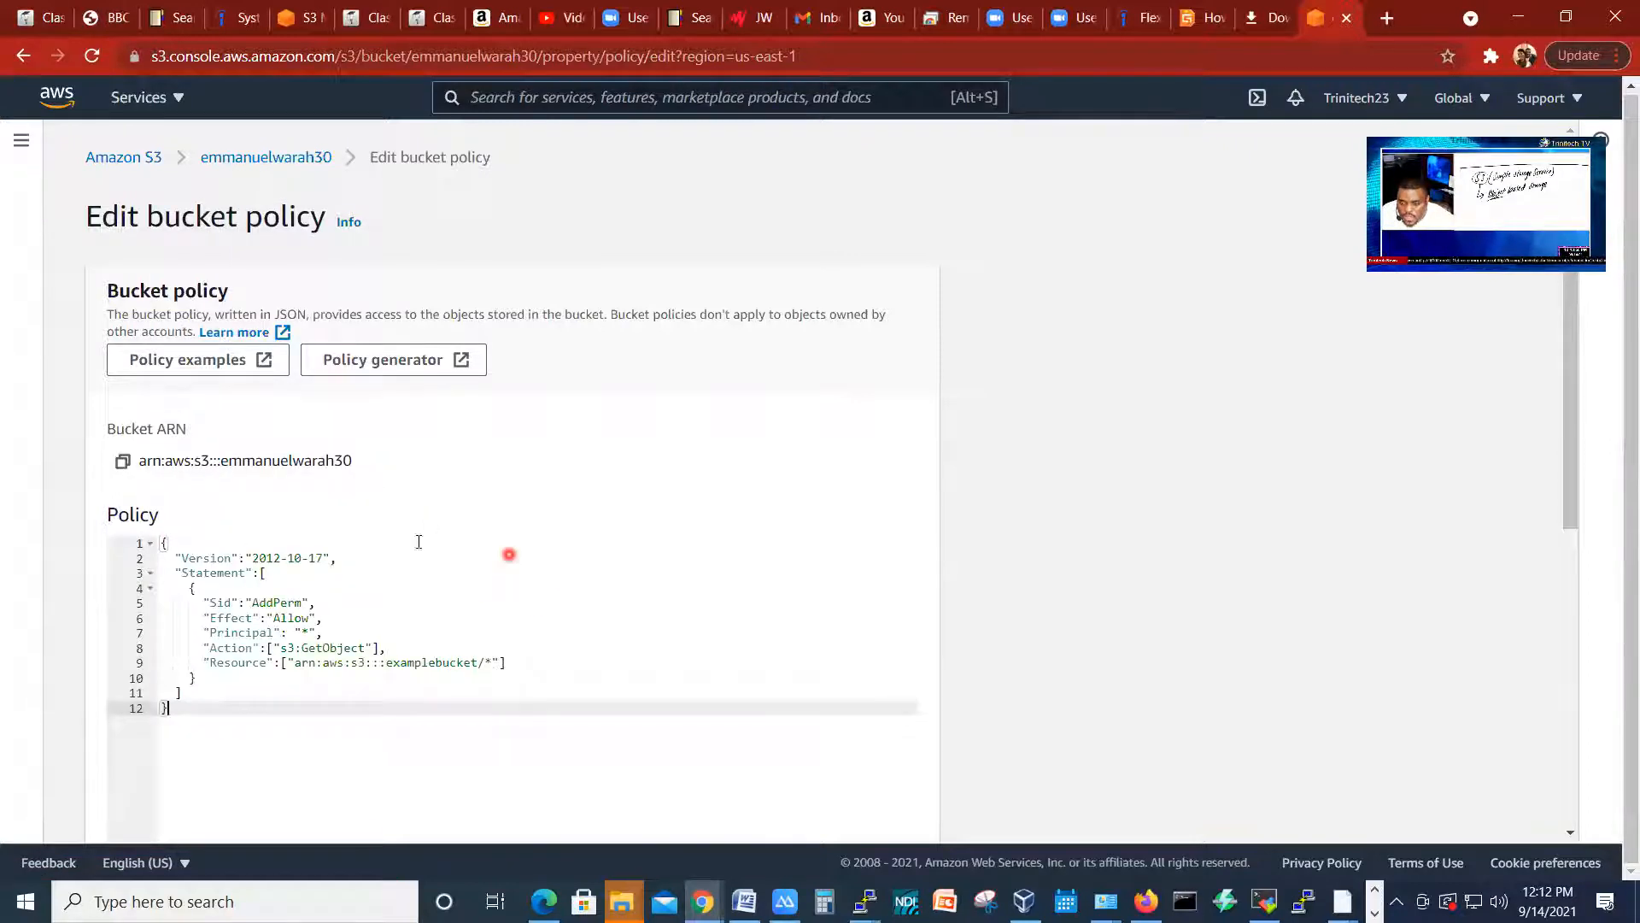
click(239, 741)
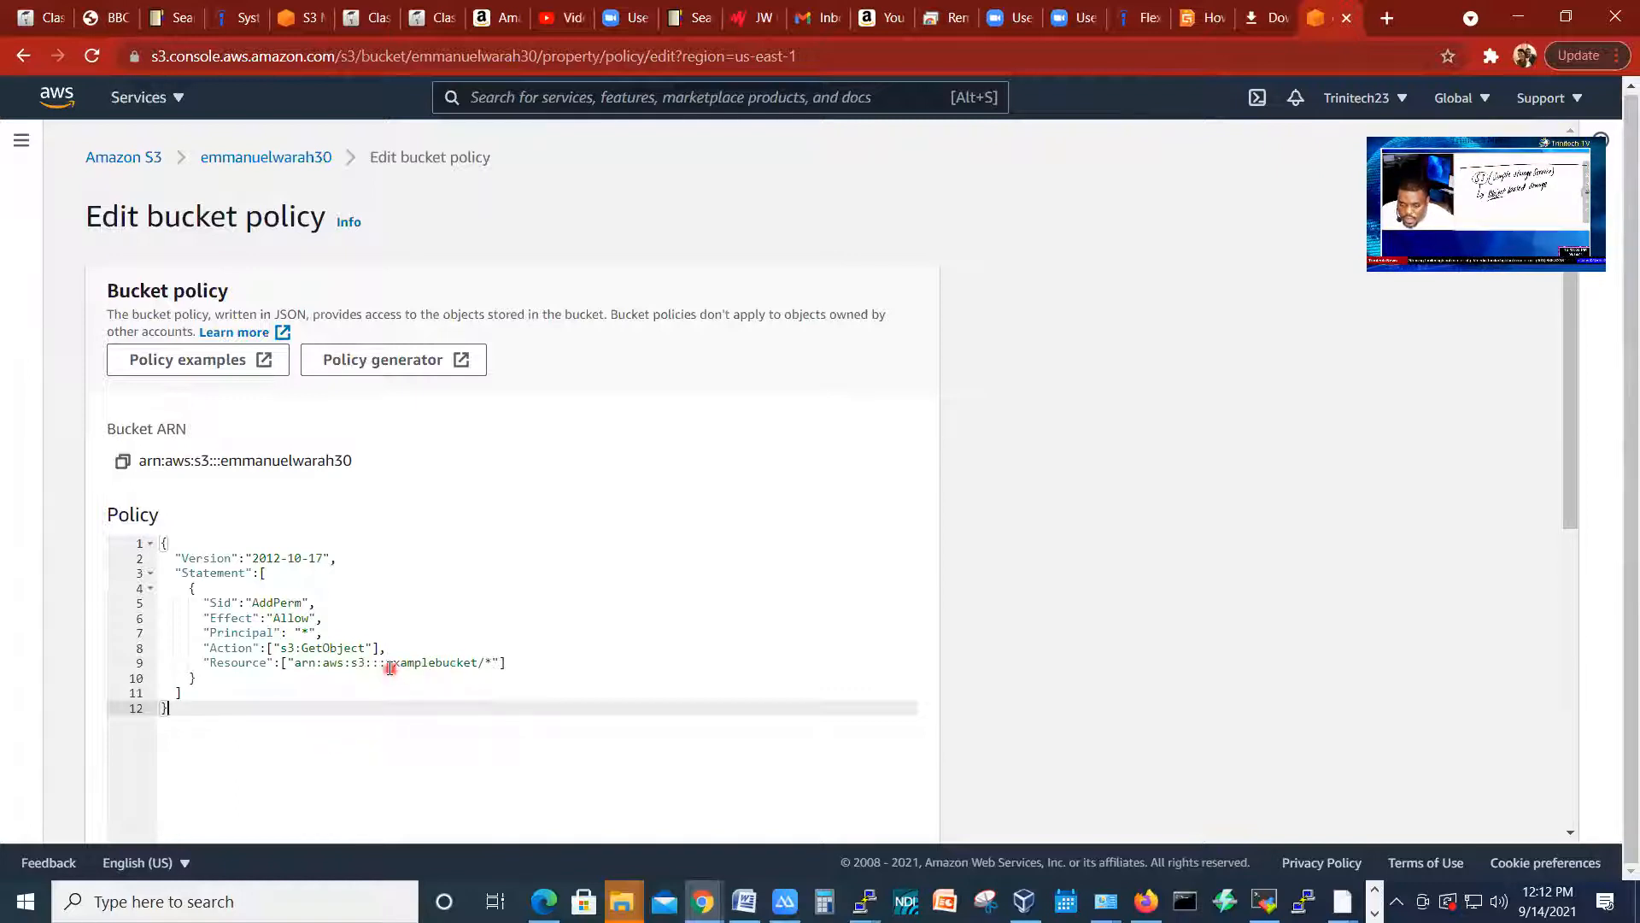
Step: Replace "examplebucket" in the policy's Resource ARN with this bucket's own name, copied from the Bucket ARN
drag(389, 663, 417, 663)
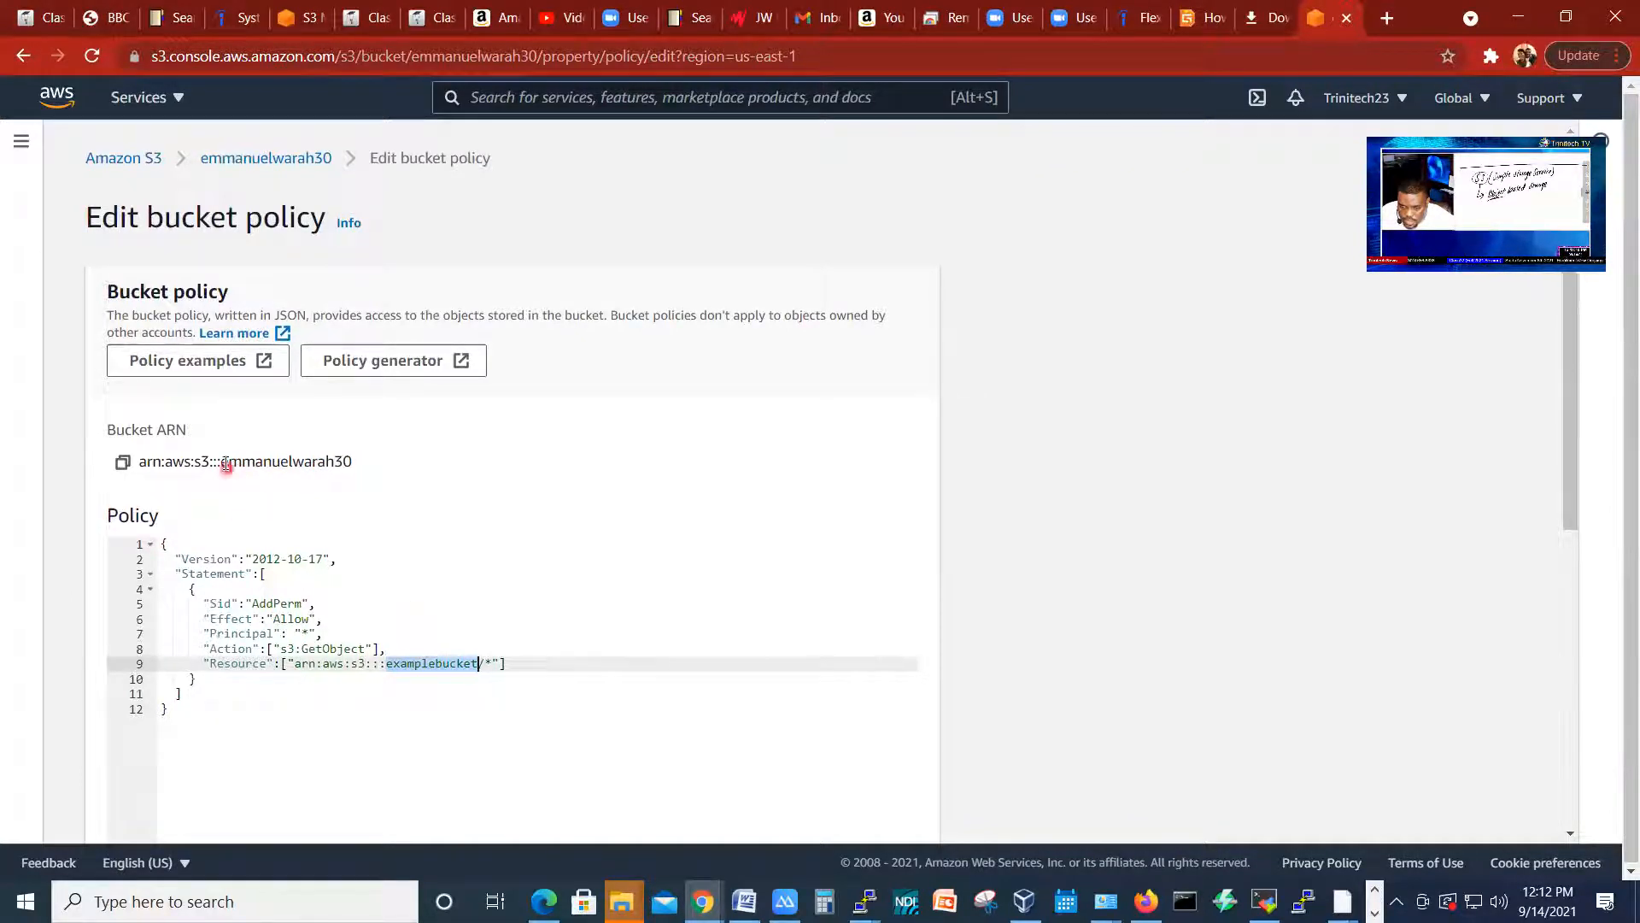
drag(222, 460, 353, 462)
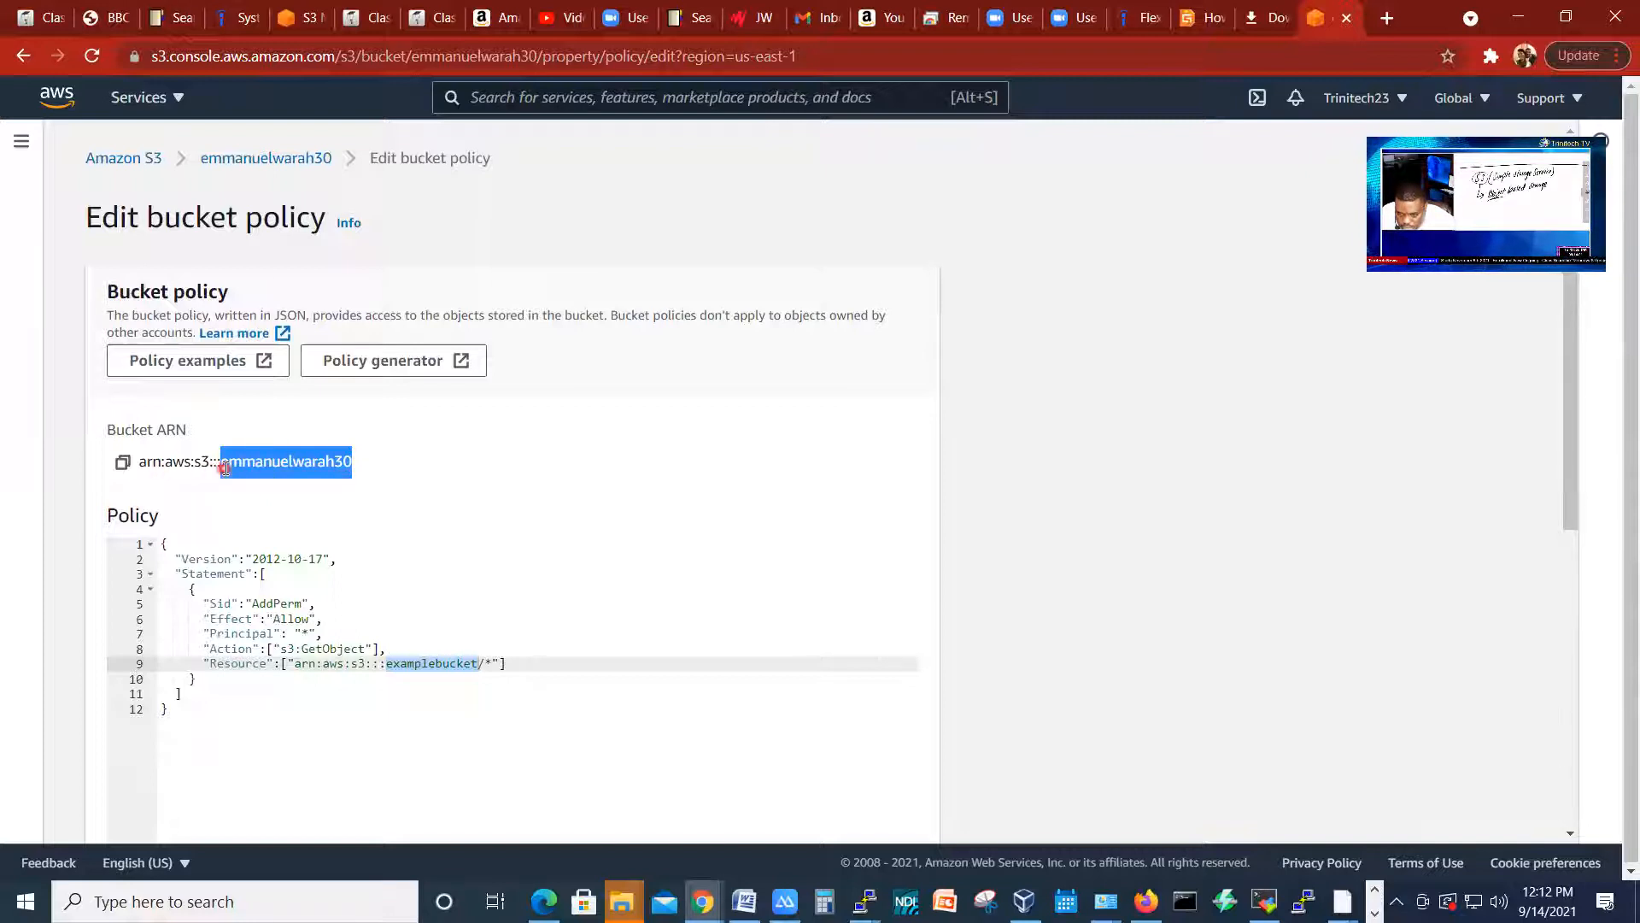
right_click(293, 465)
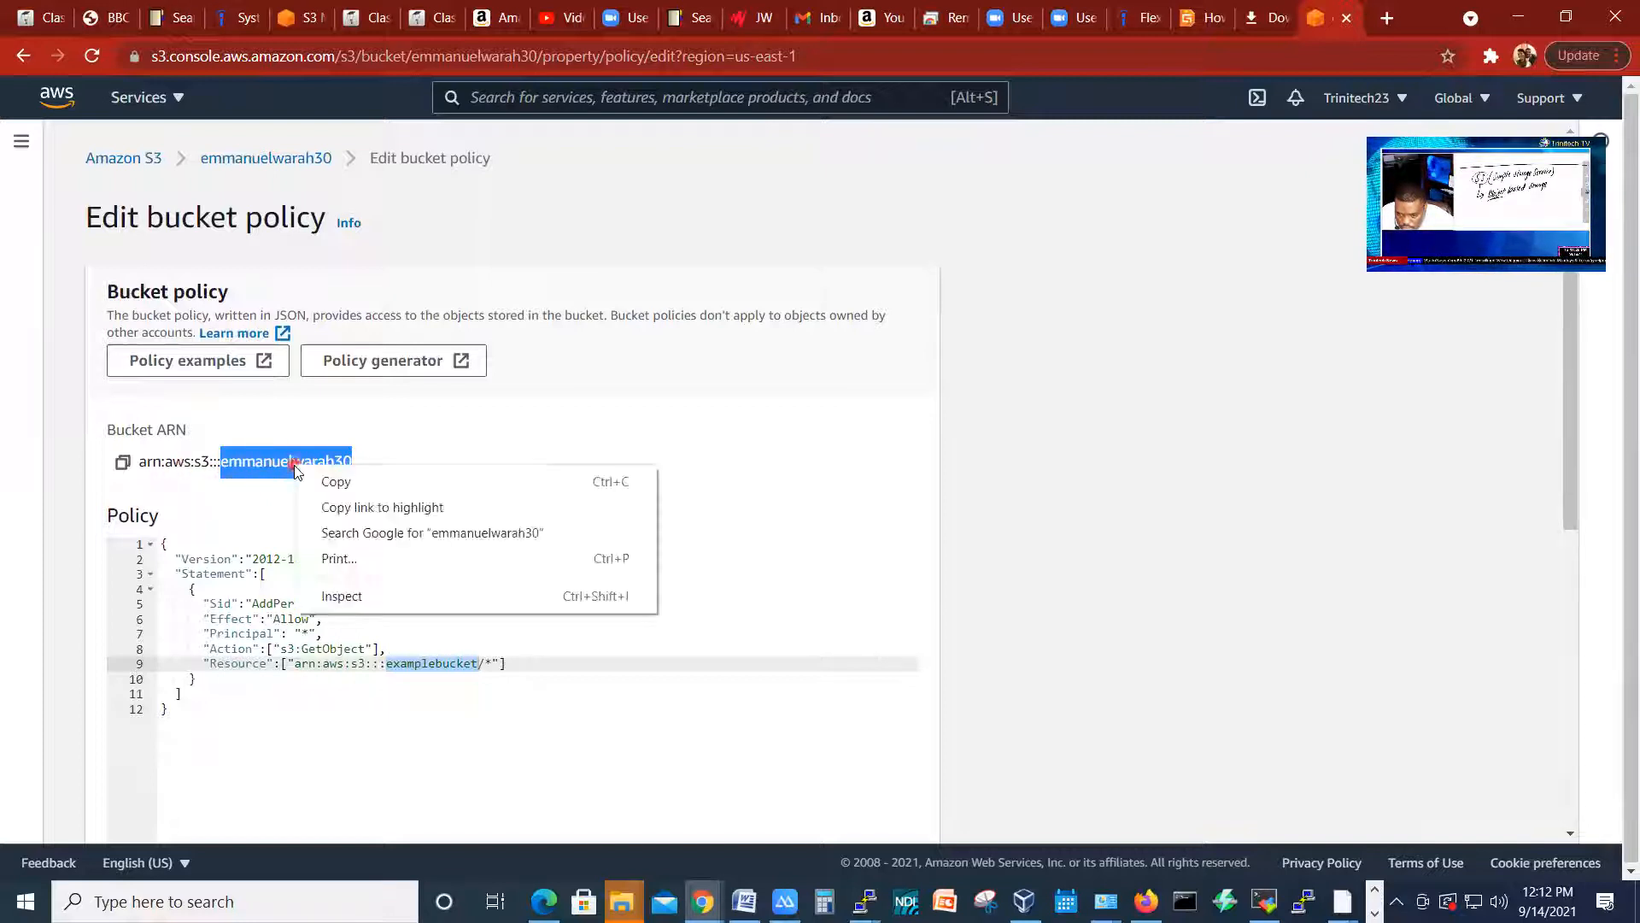
click(331, 479)
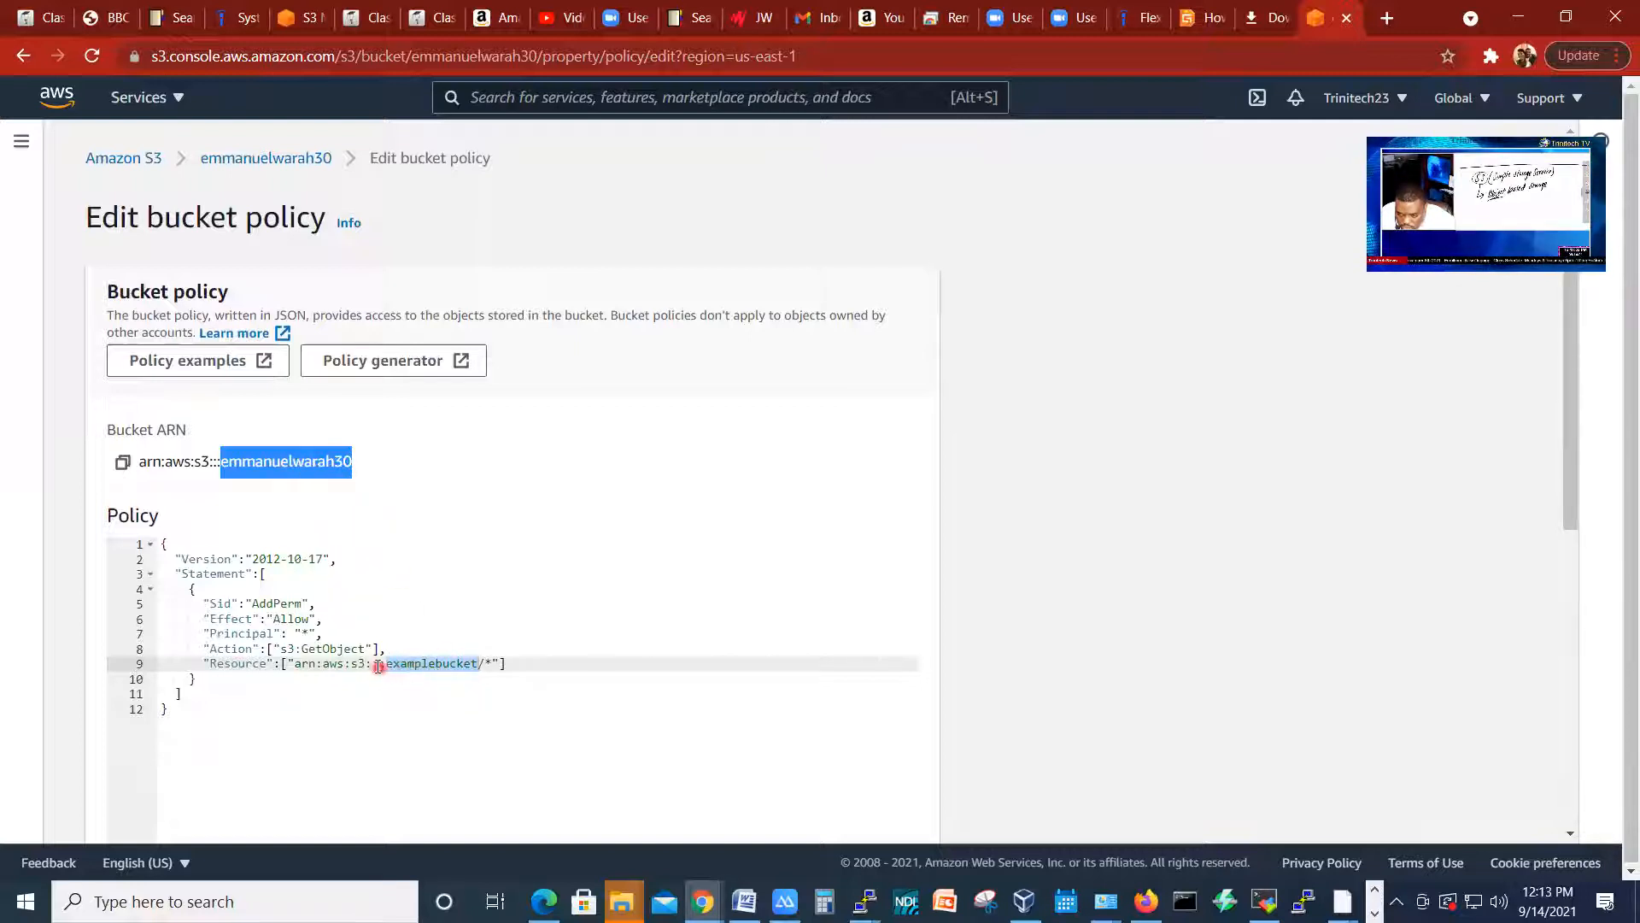
click(476, 663)
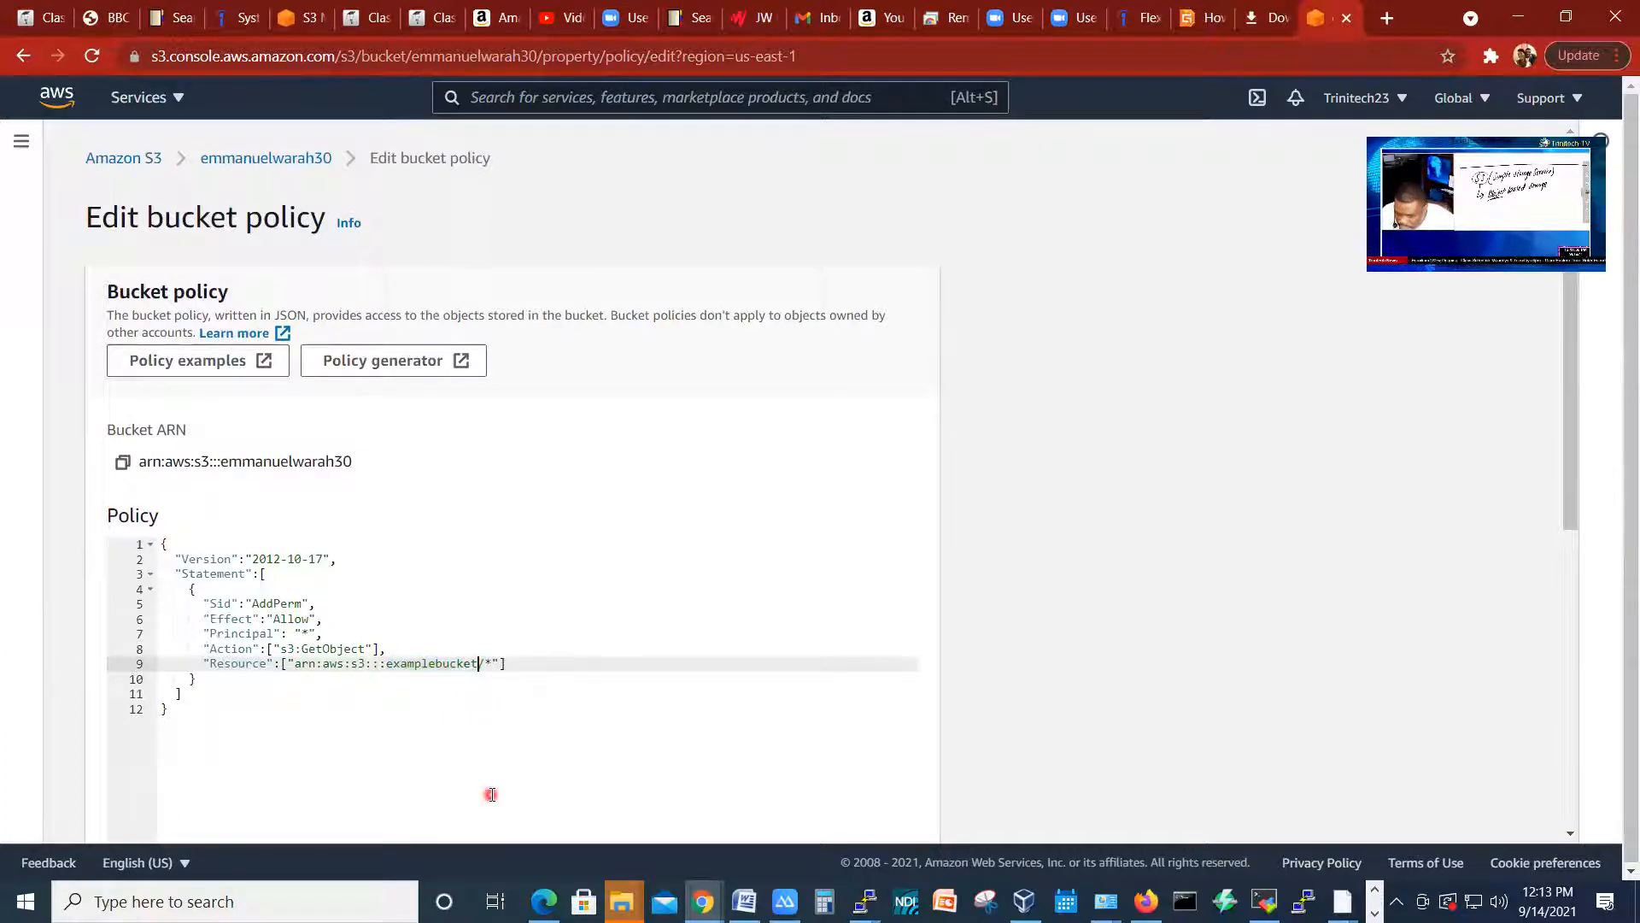
key(BackSpace)
key(BackSpace)
key(BackSpace)
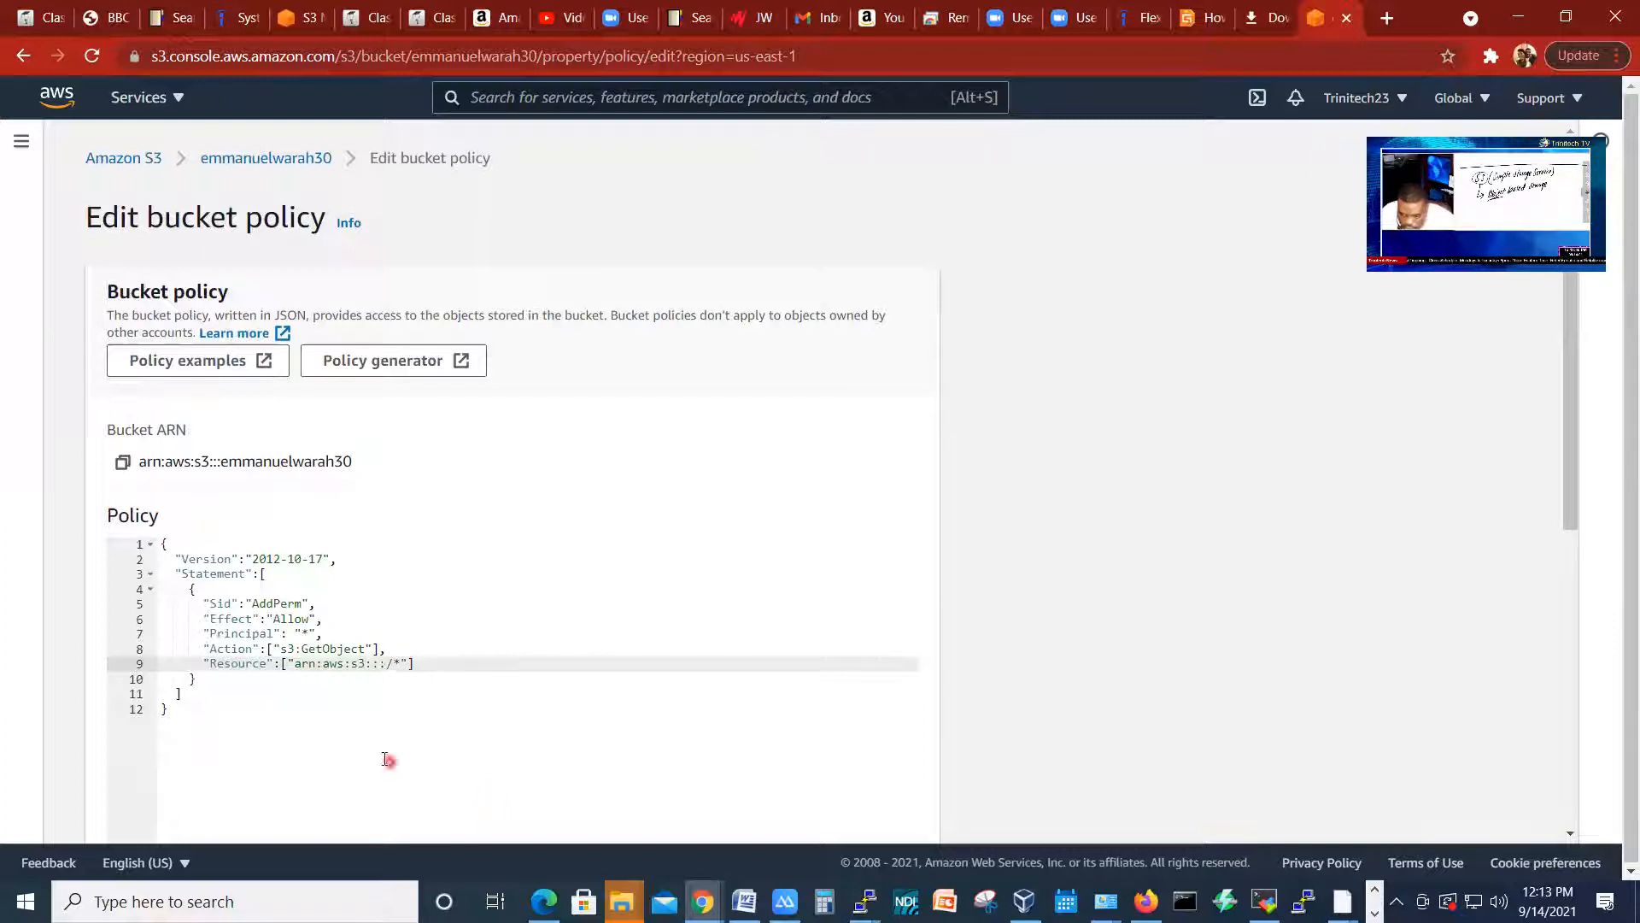
right_click(386, 665)
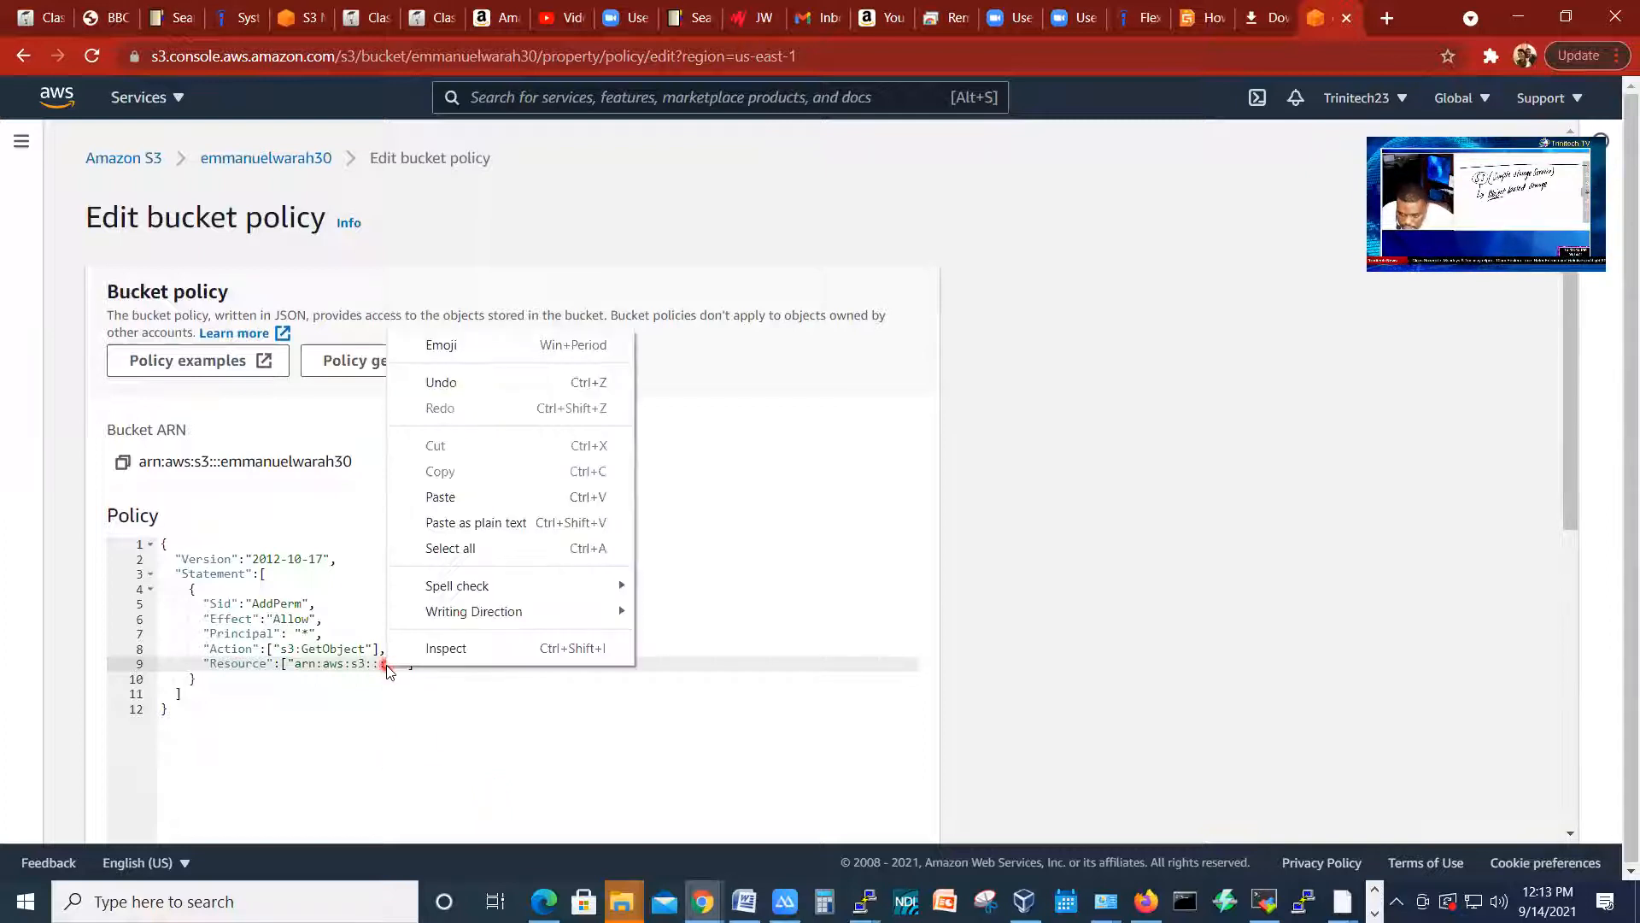
click(490, 497)
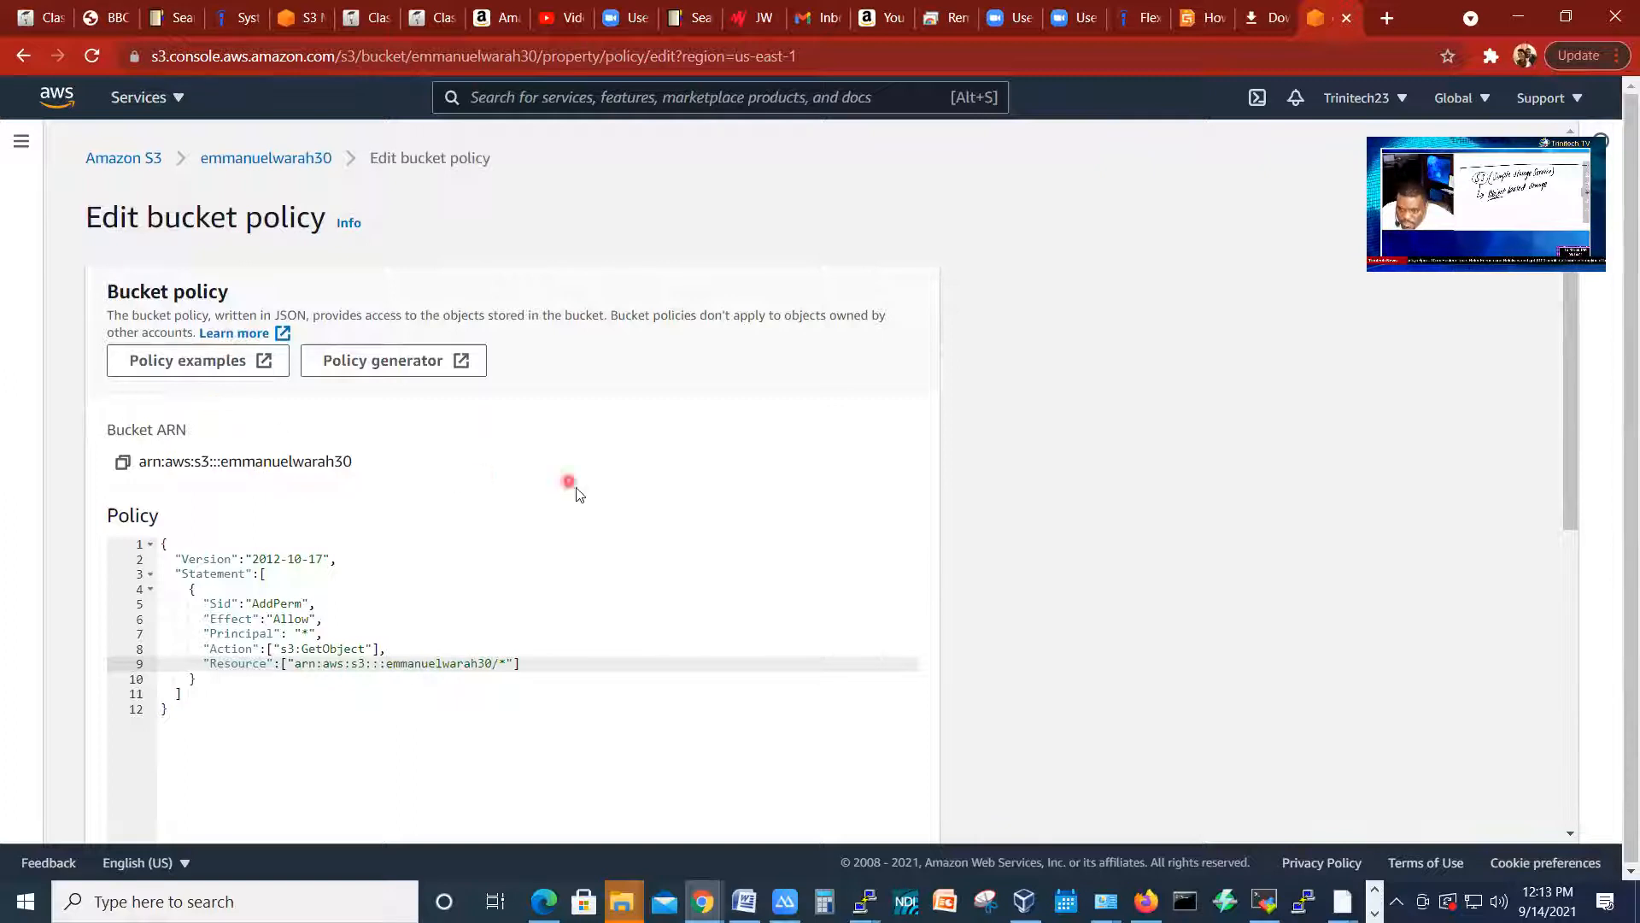
Step: Review the edited bucket policy and save the changes
scroll(604, 549, down, 2)
scroll(605, 549, up, 2)
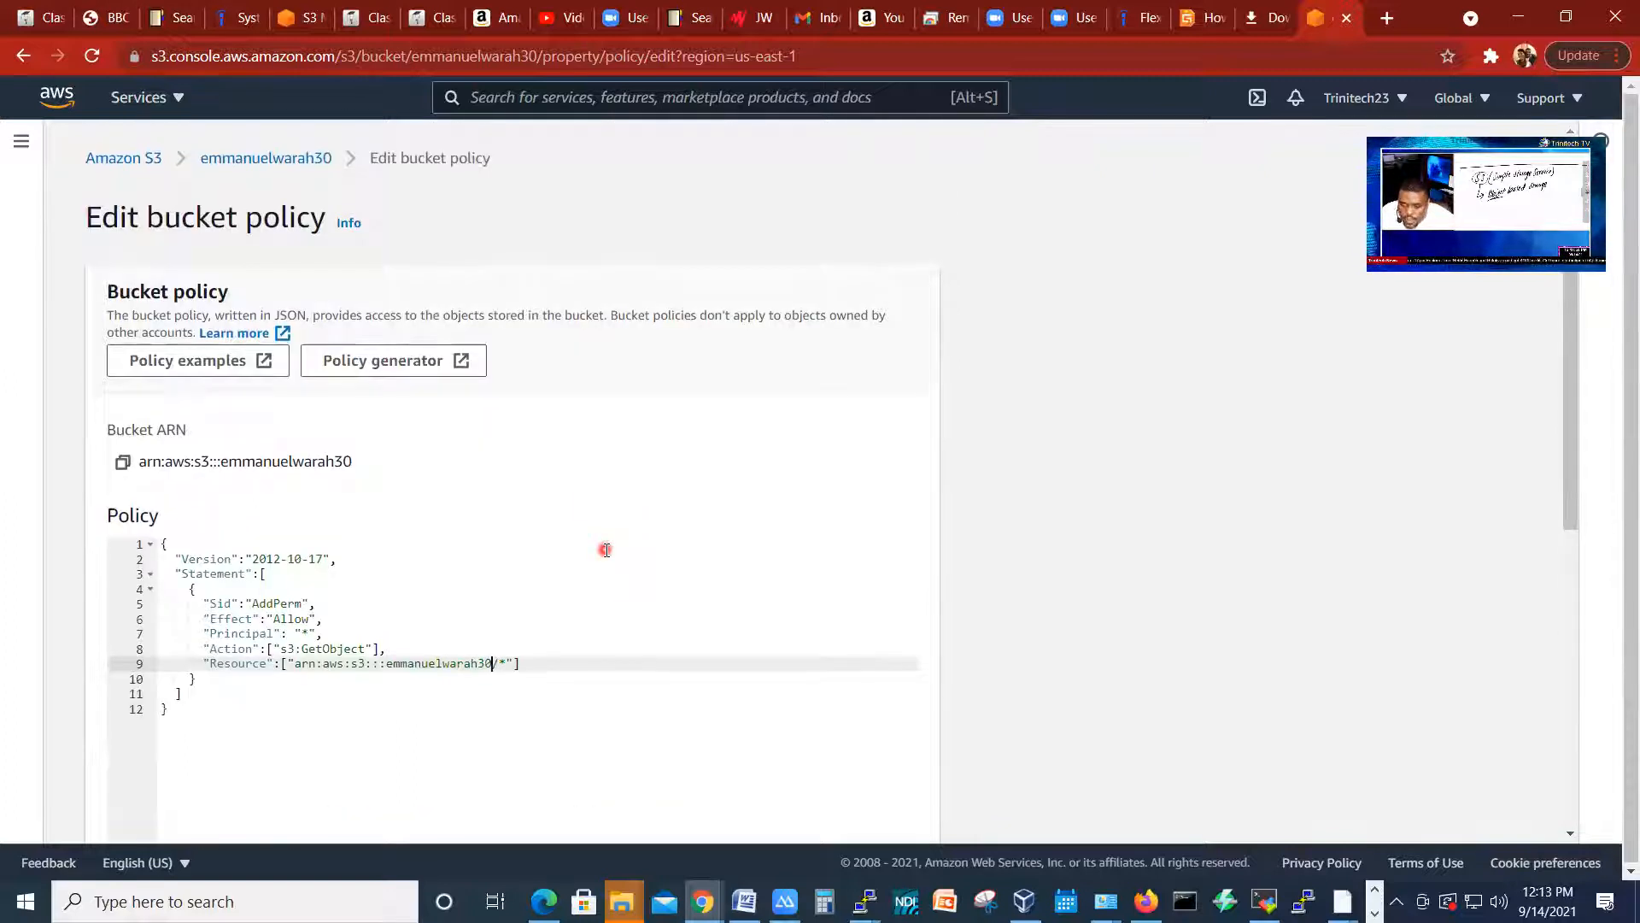
scroll(606, 550, down, 5)
scroll(604, 549, up, 3)
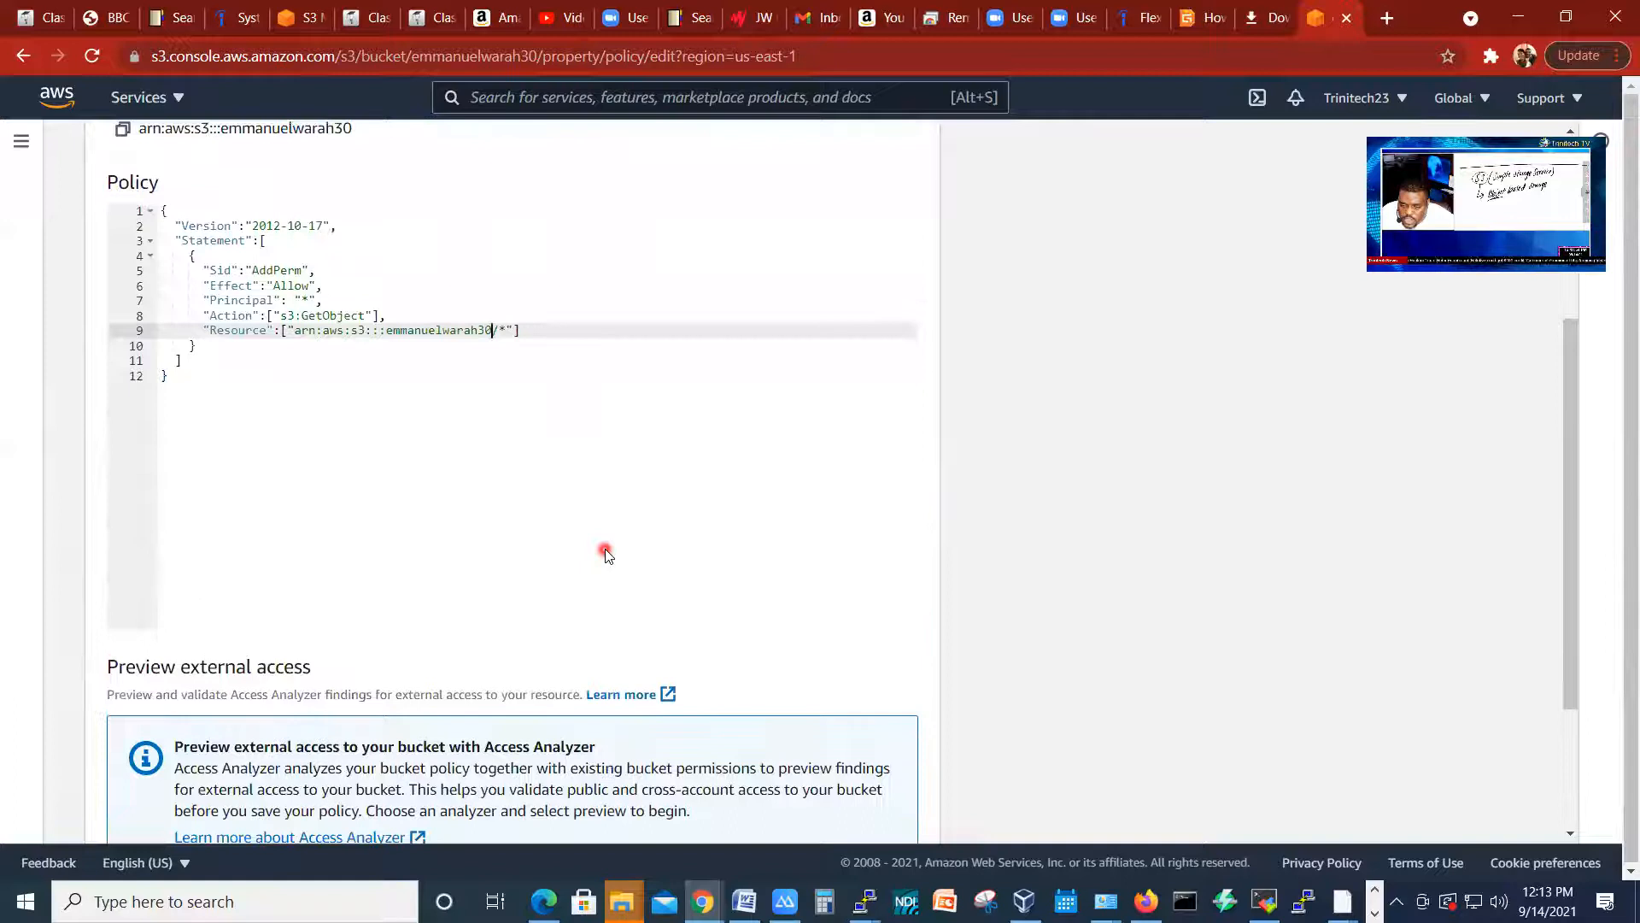
scroll(605, 554, down, 3)
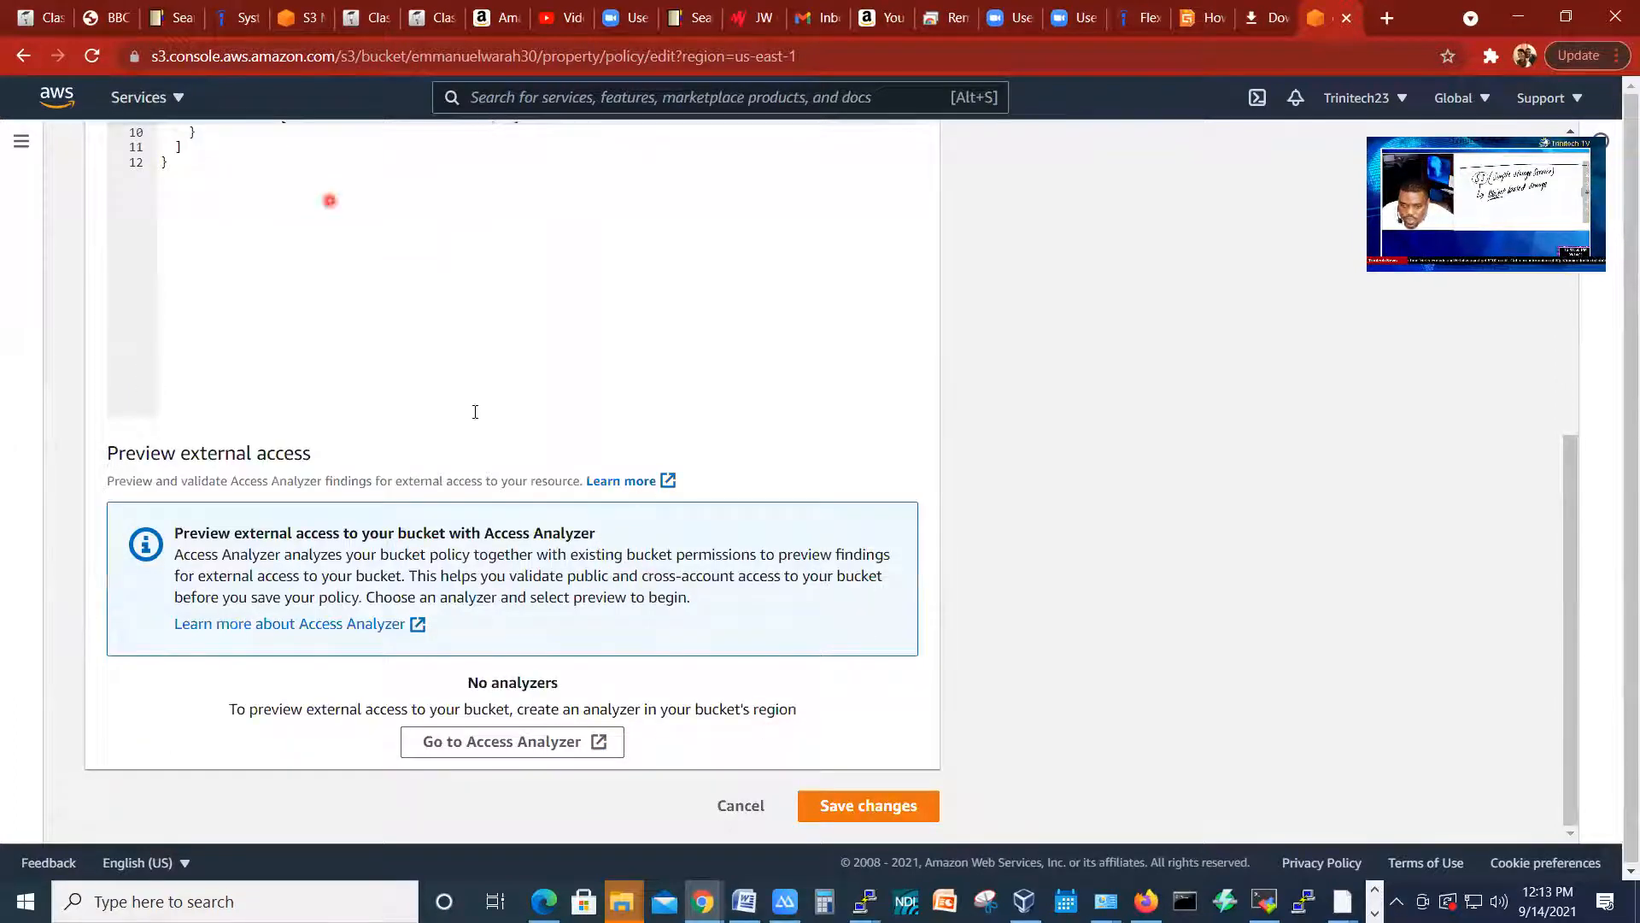
click(842, 807)
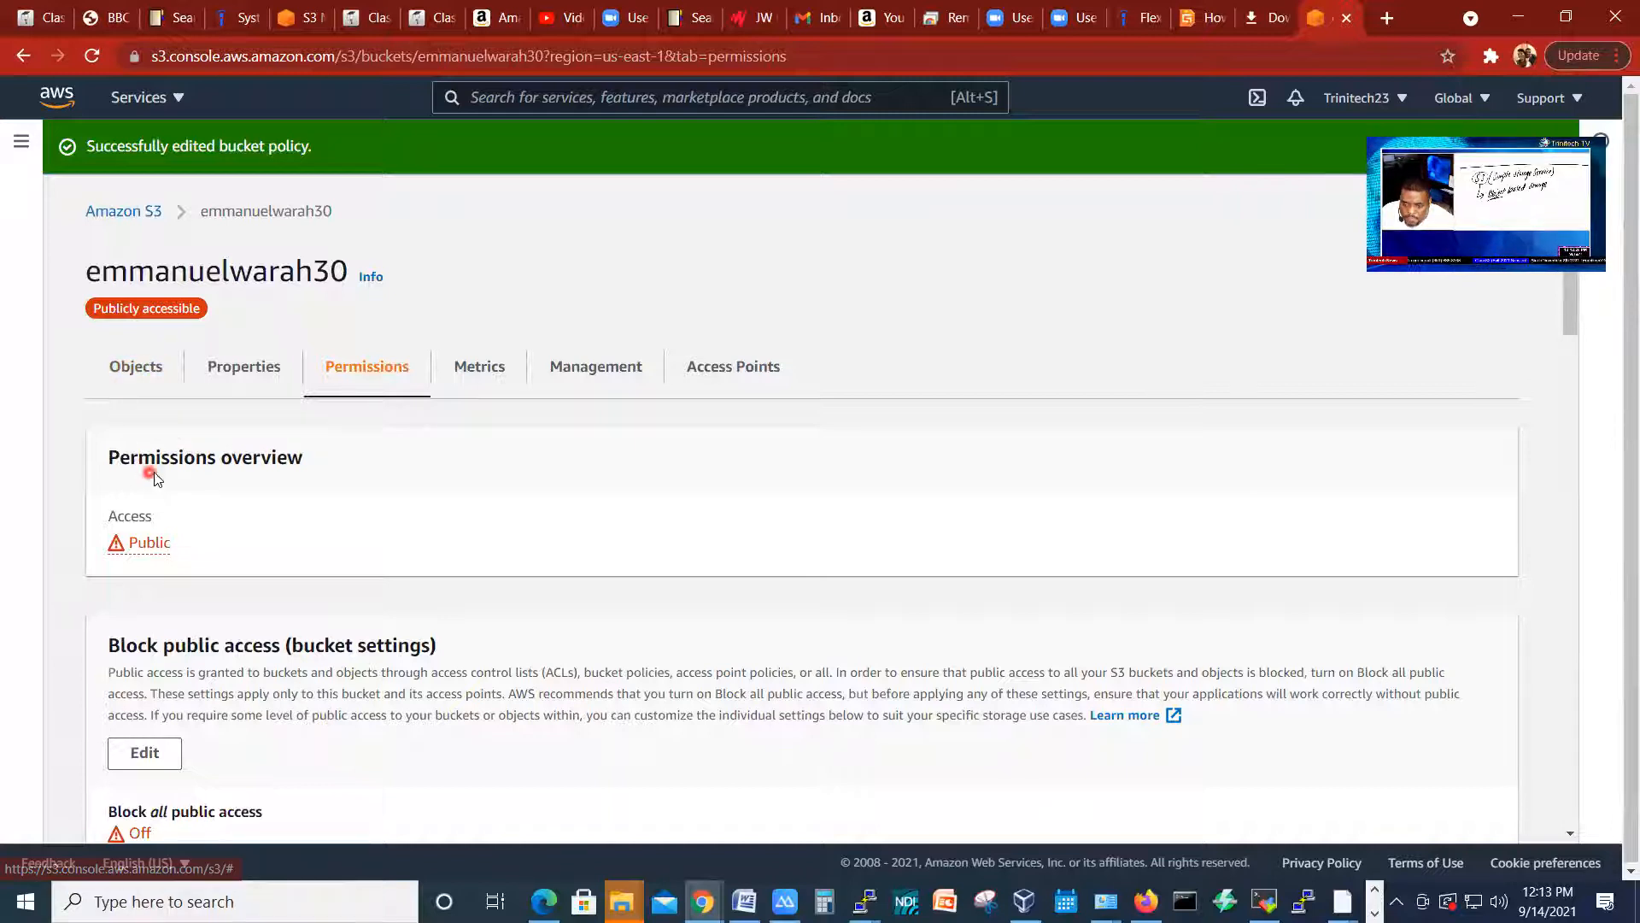
Step: Open the static website hosting settings in the bucket's properties and enable static website hosting
click(240, 365)
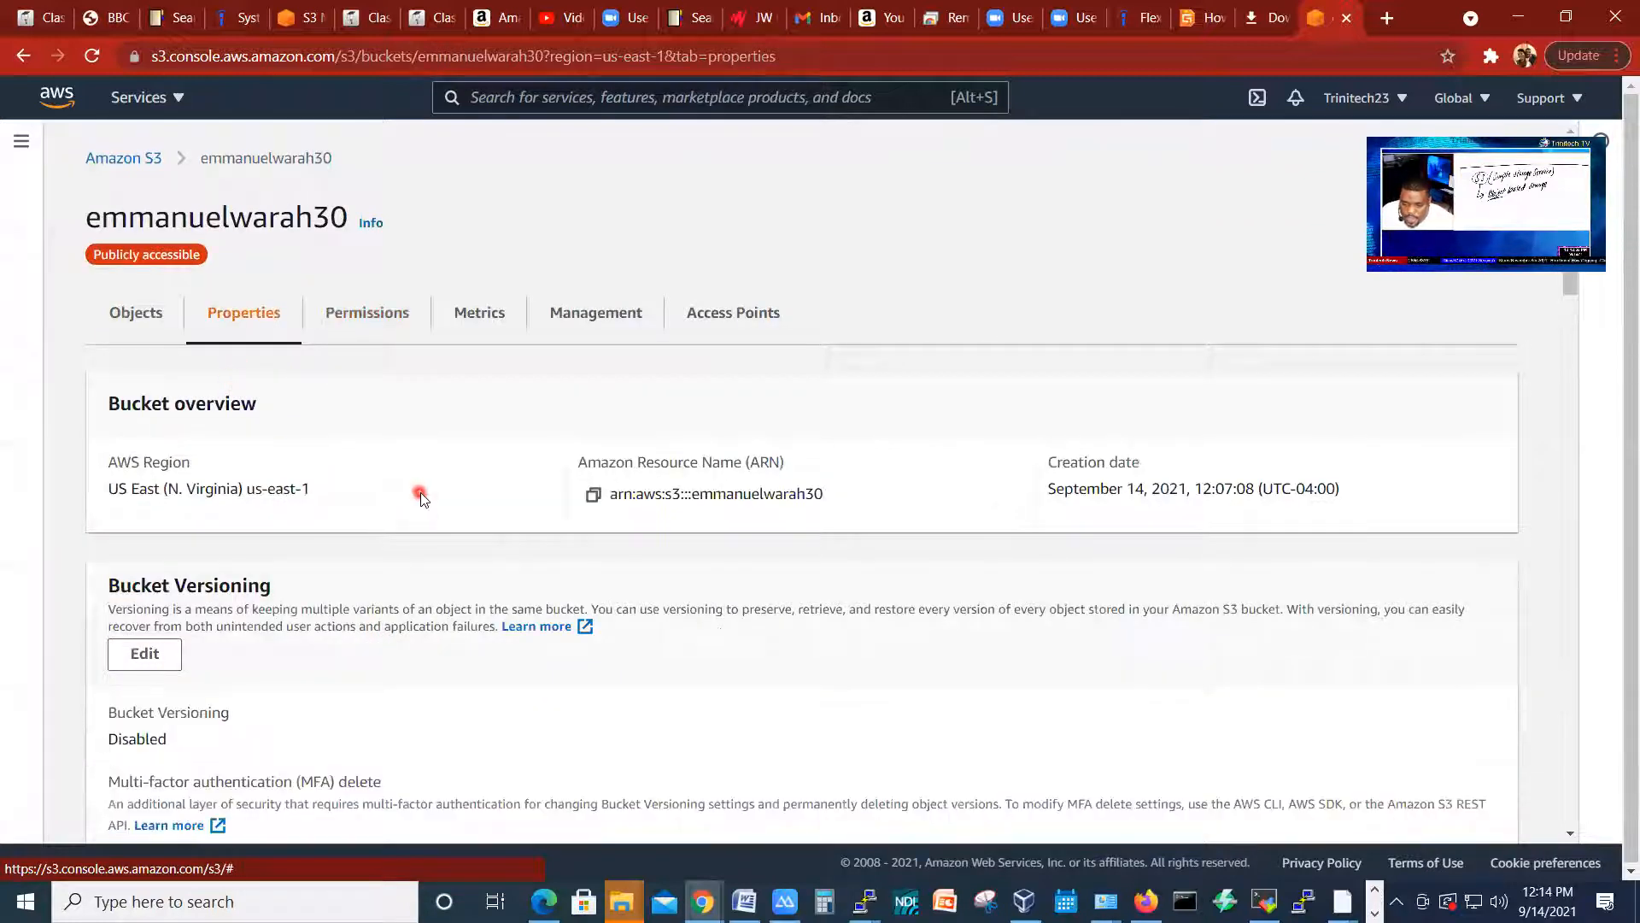
scroll(410, 504, down, 15)
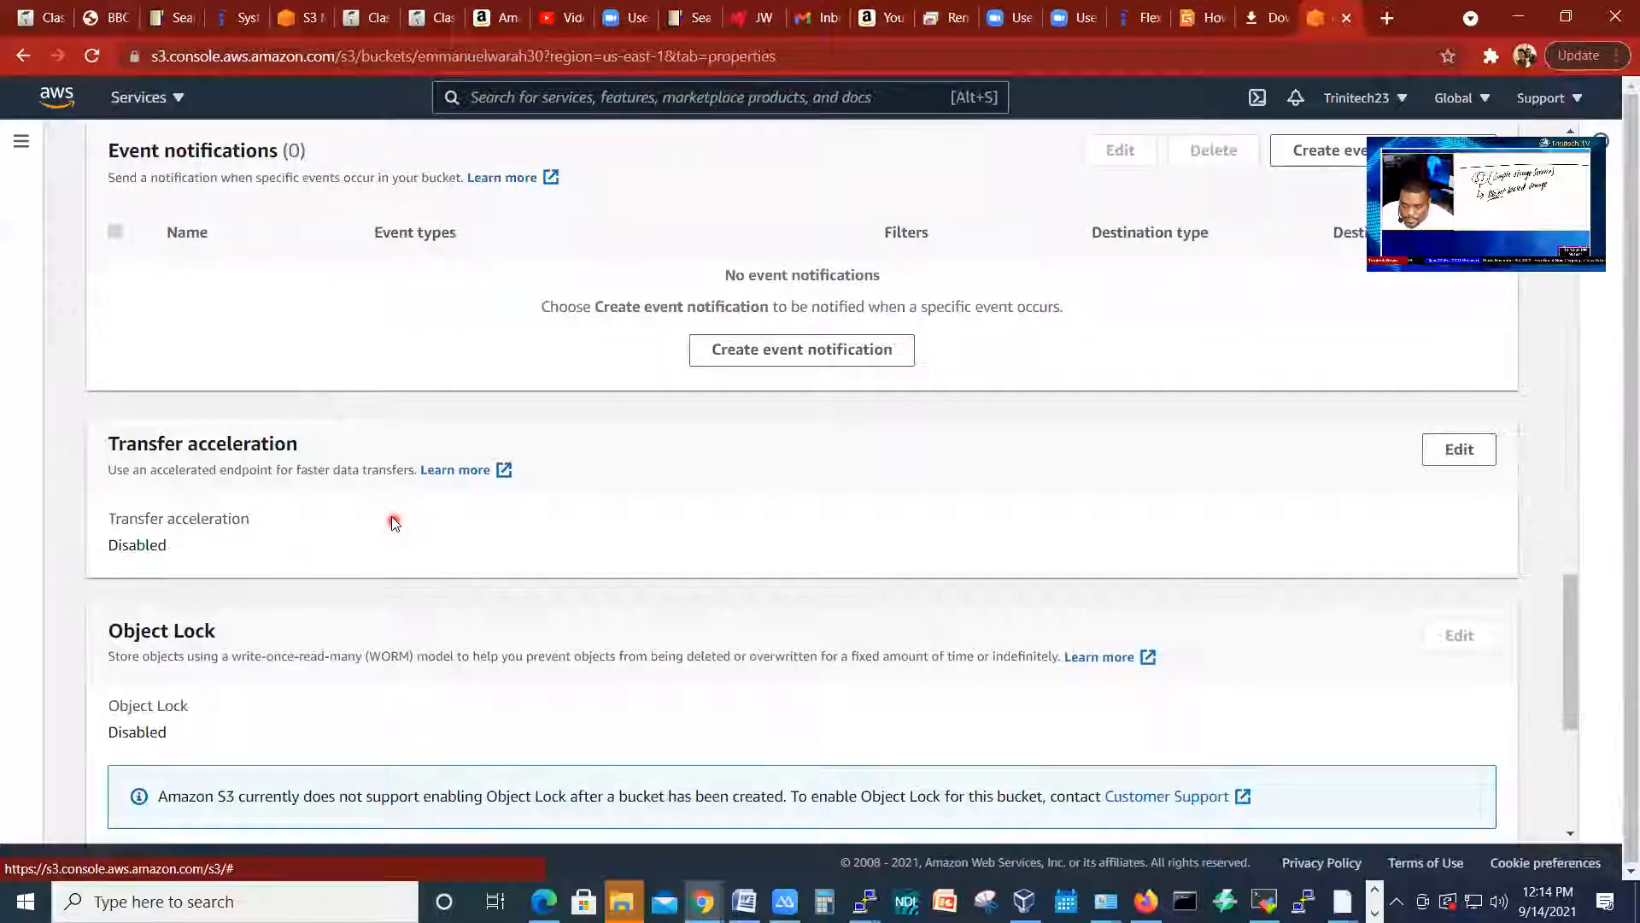
scroll(393, 523, down, 5)
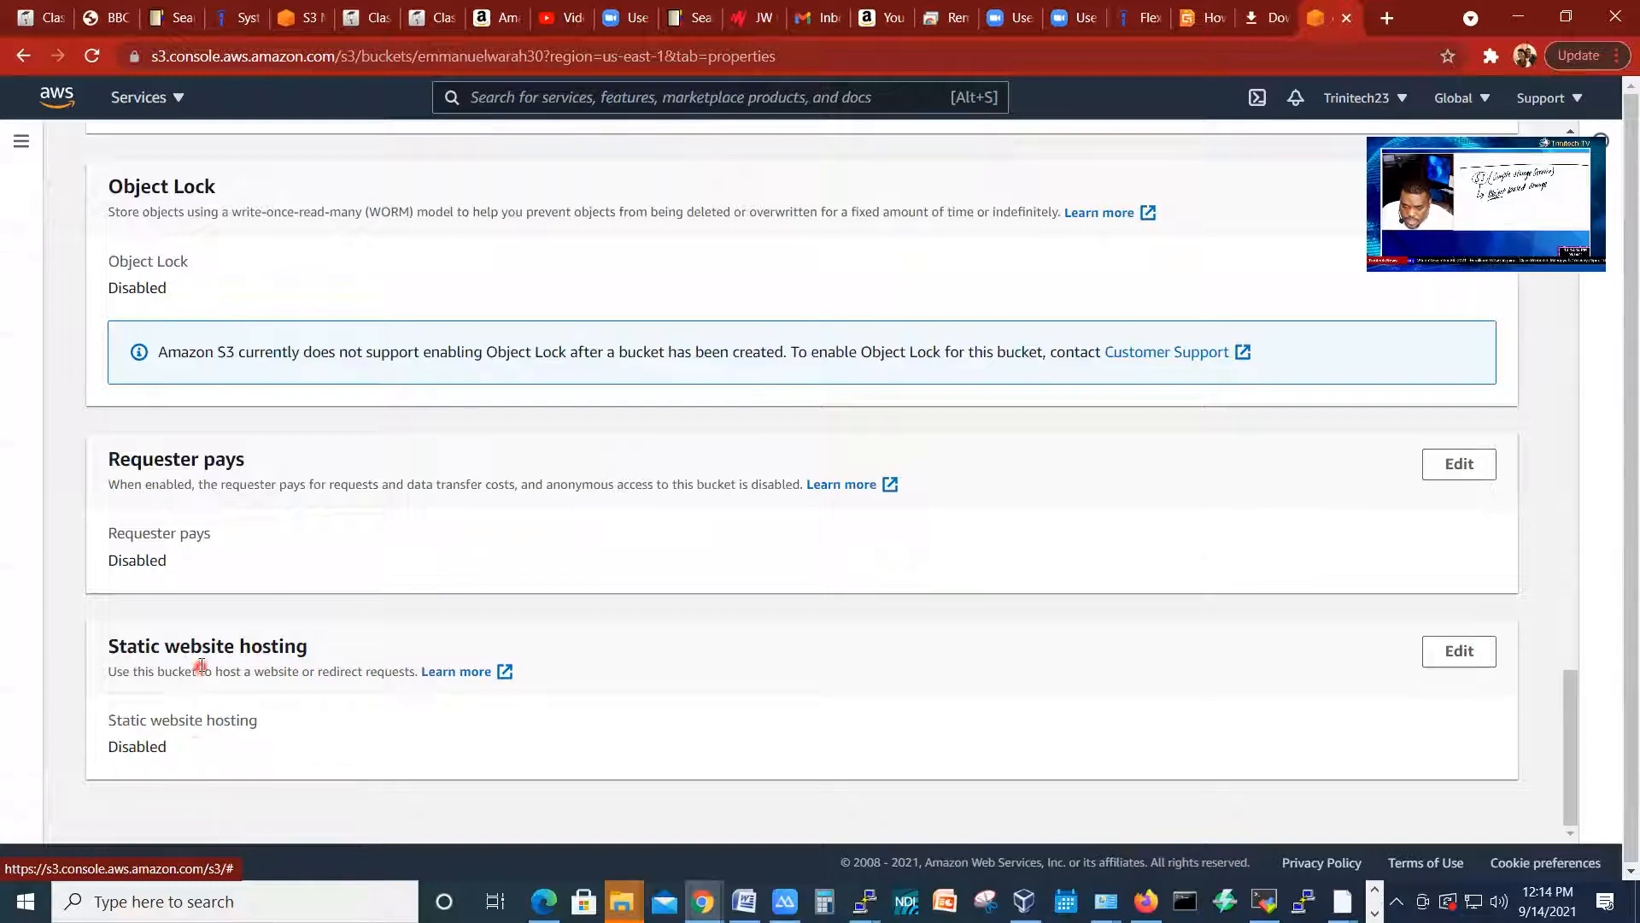
click(1451, 653)
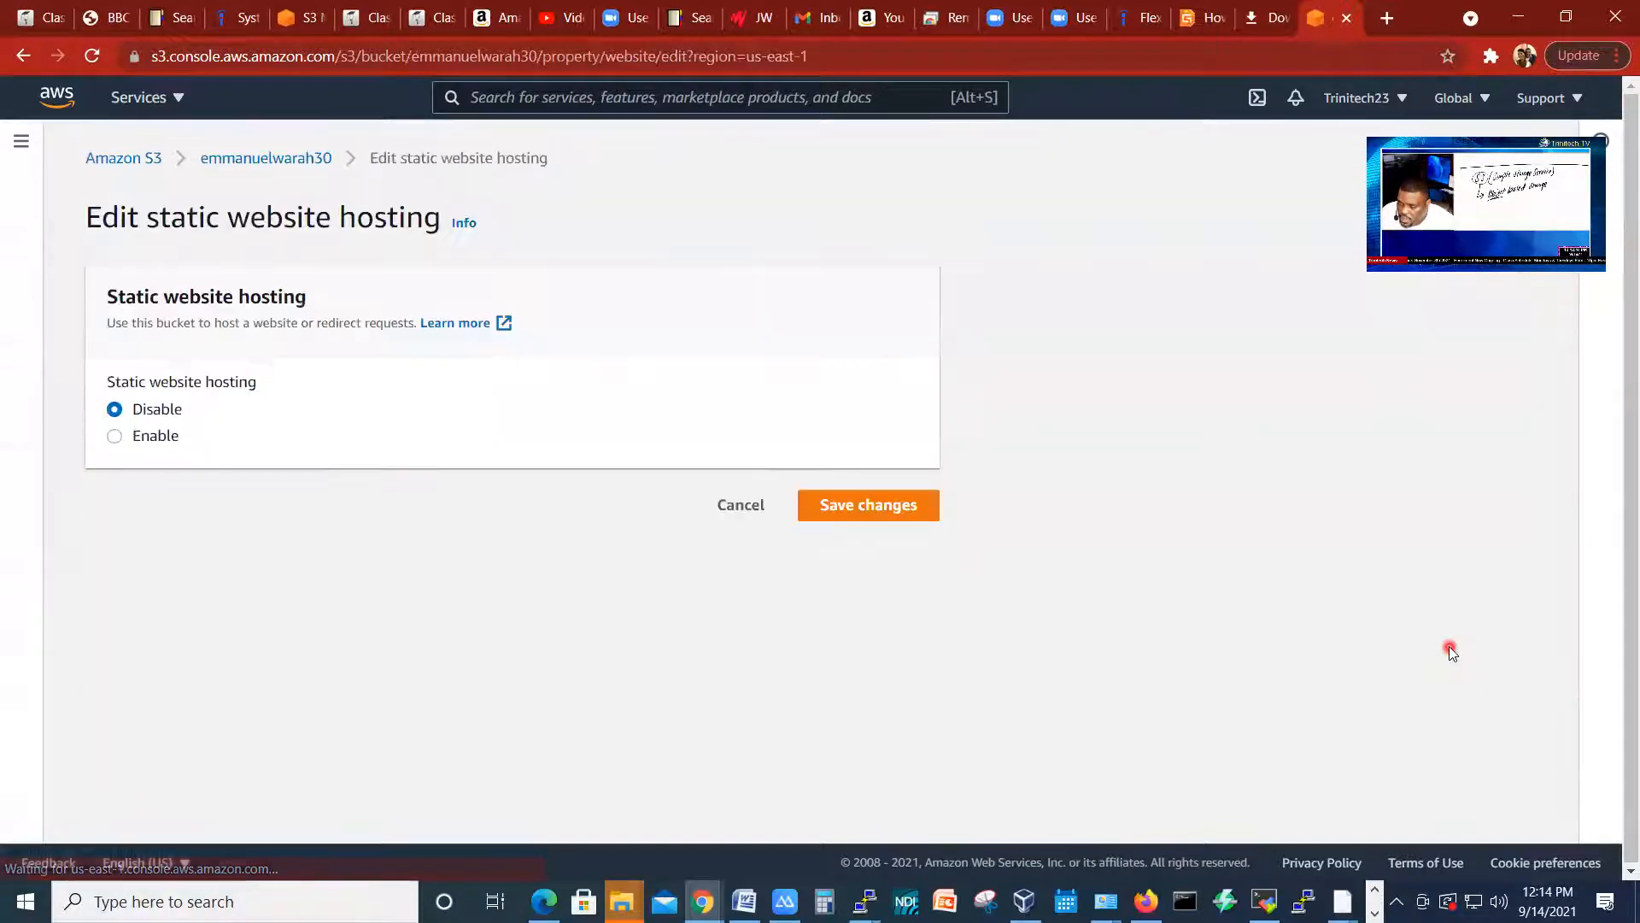
click(115, 436)
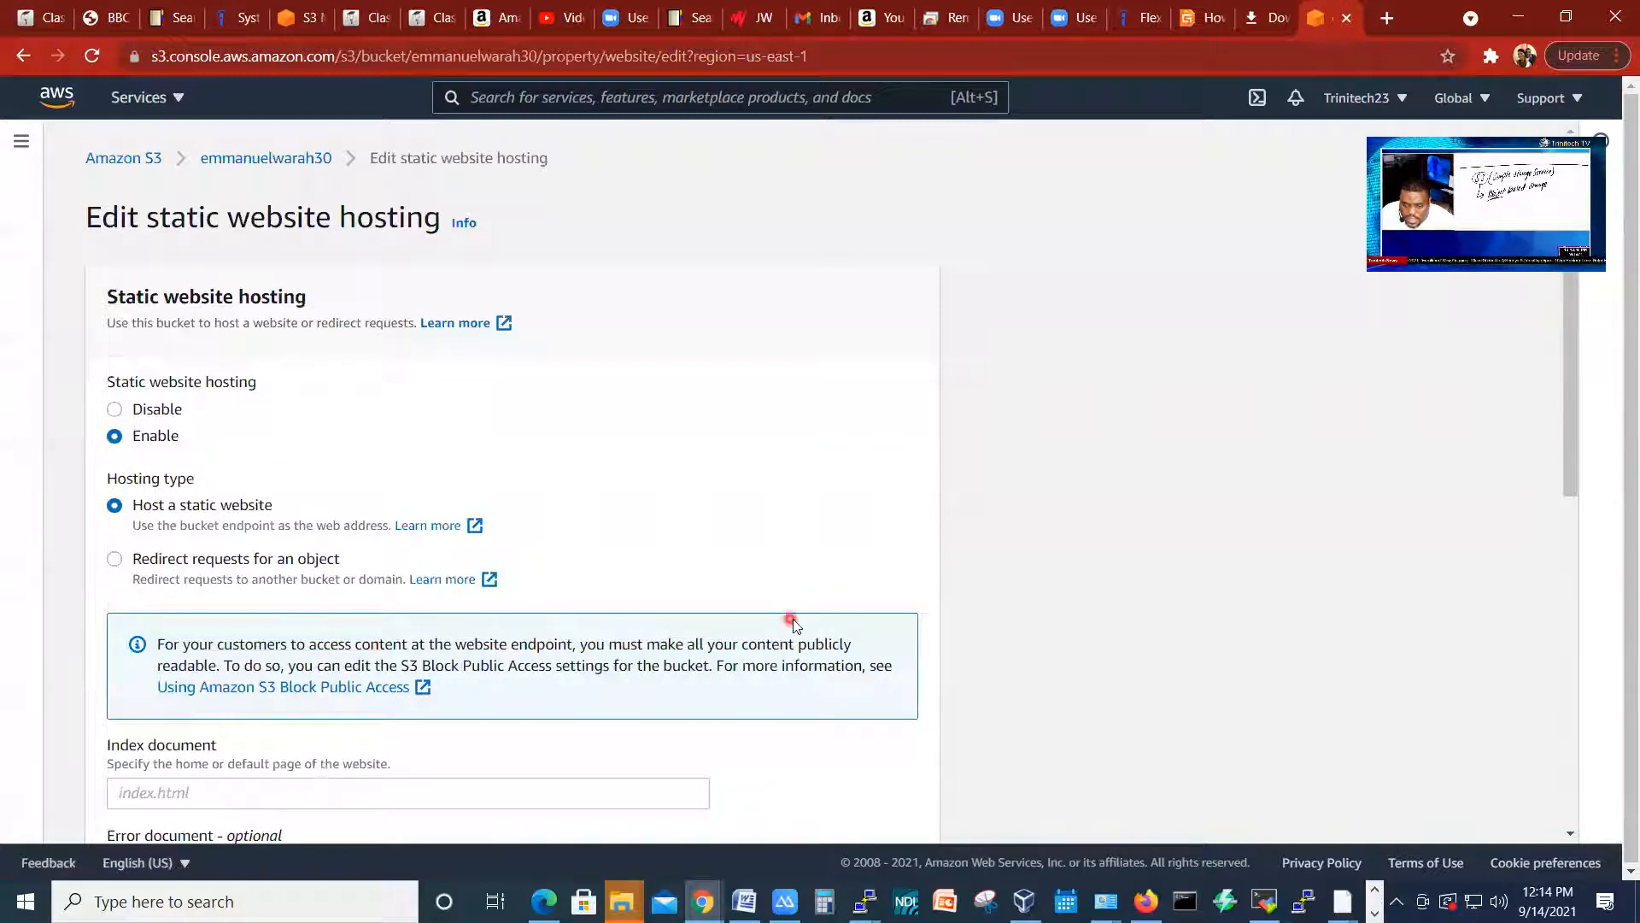
Step: Check the HTML file's name in the local demowebsite folder and set the index document to demowebsite.html
scroll(793, 619, down, 6)
scroll(793, 619, up, 1)
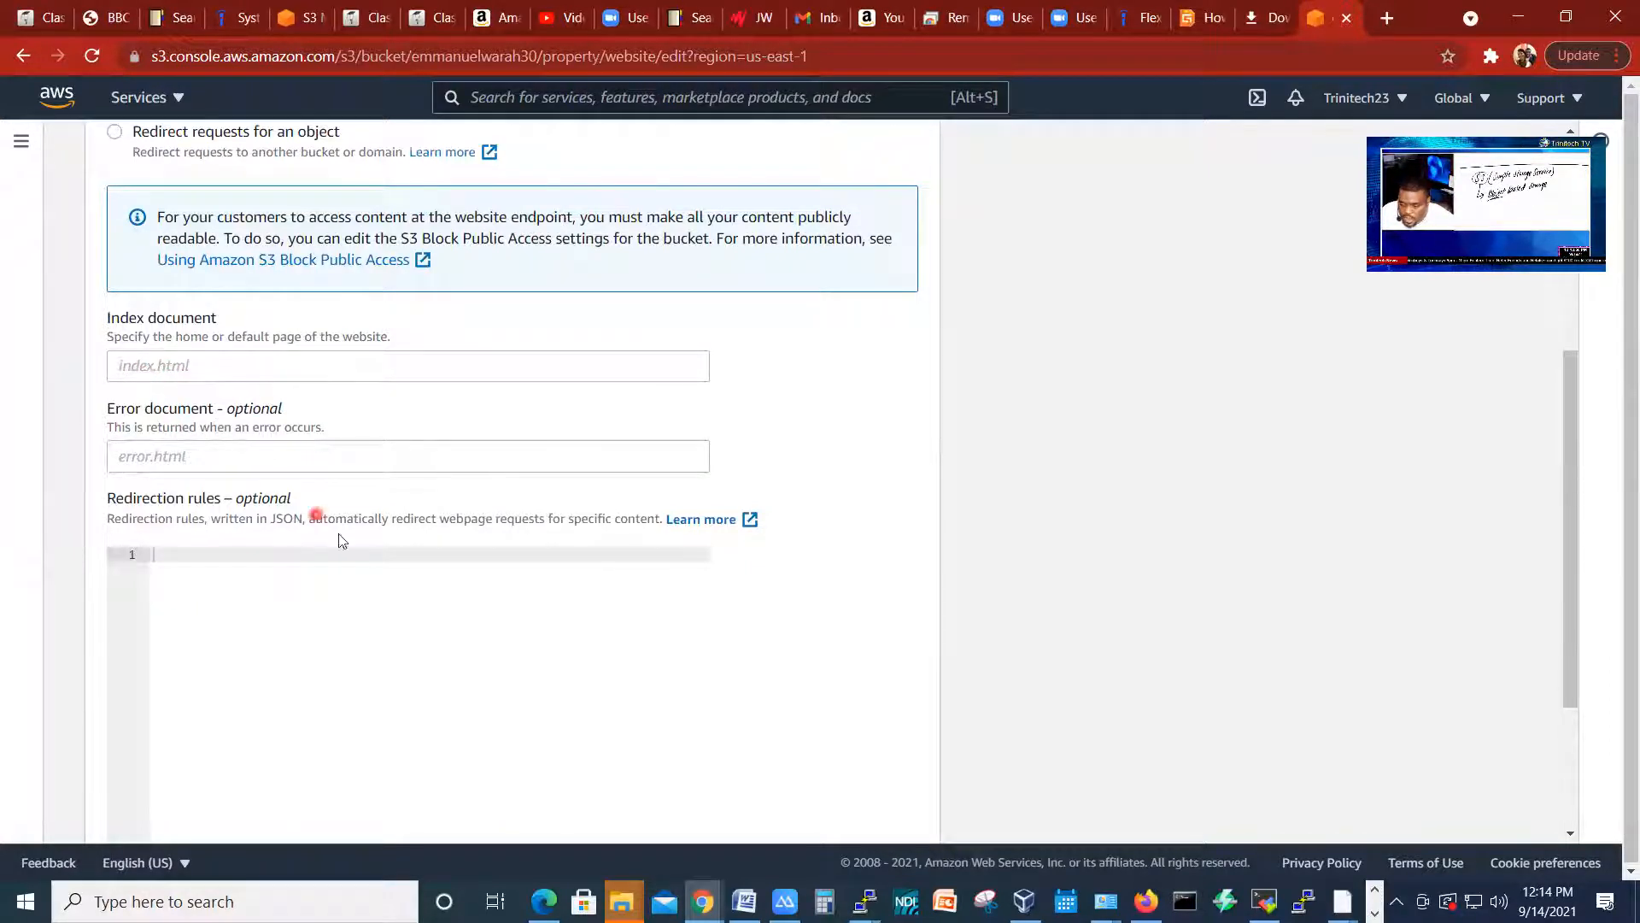
mouse_move(622, 901)
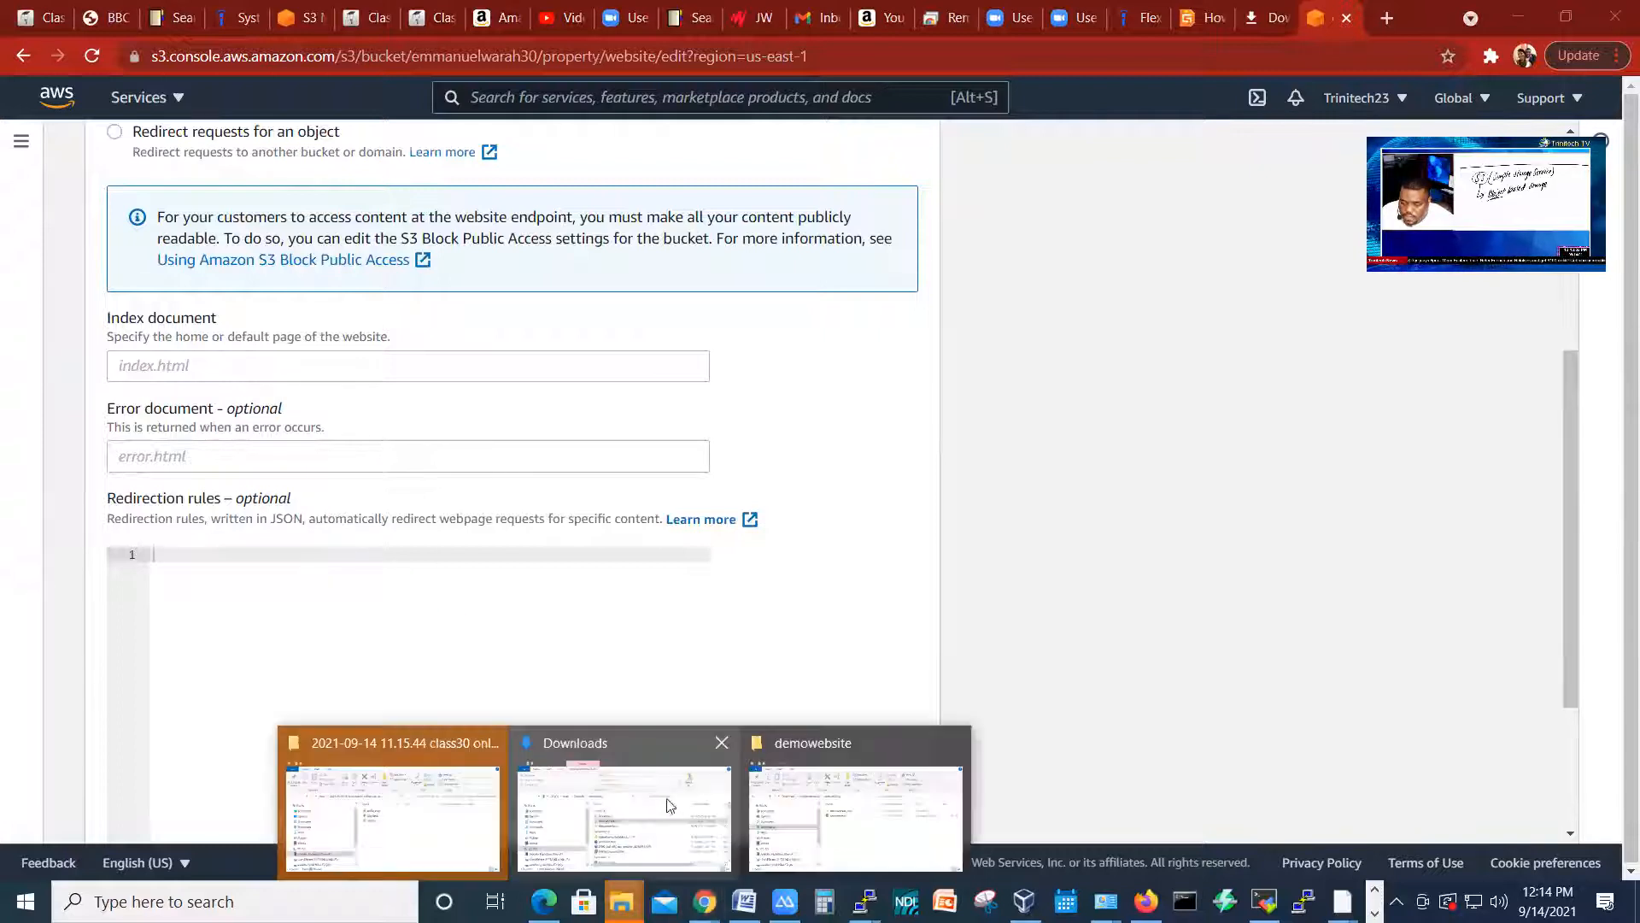
click(793, 825)
click(617, 510)
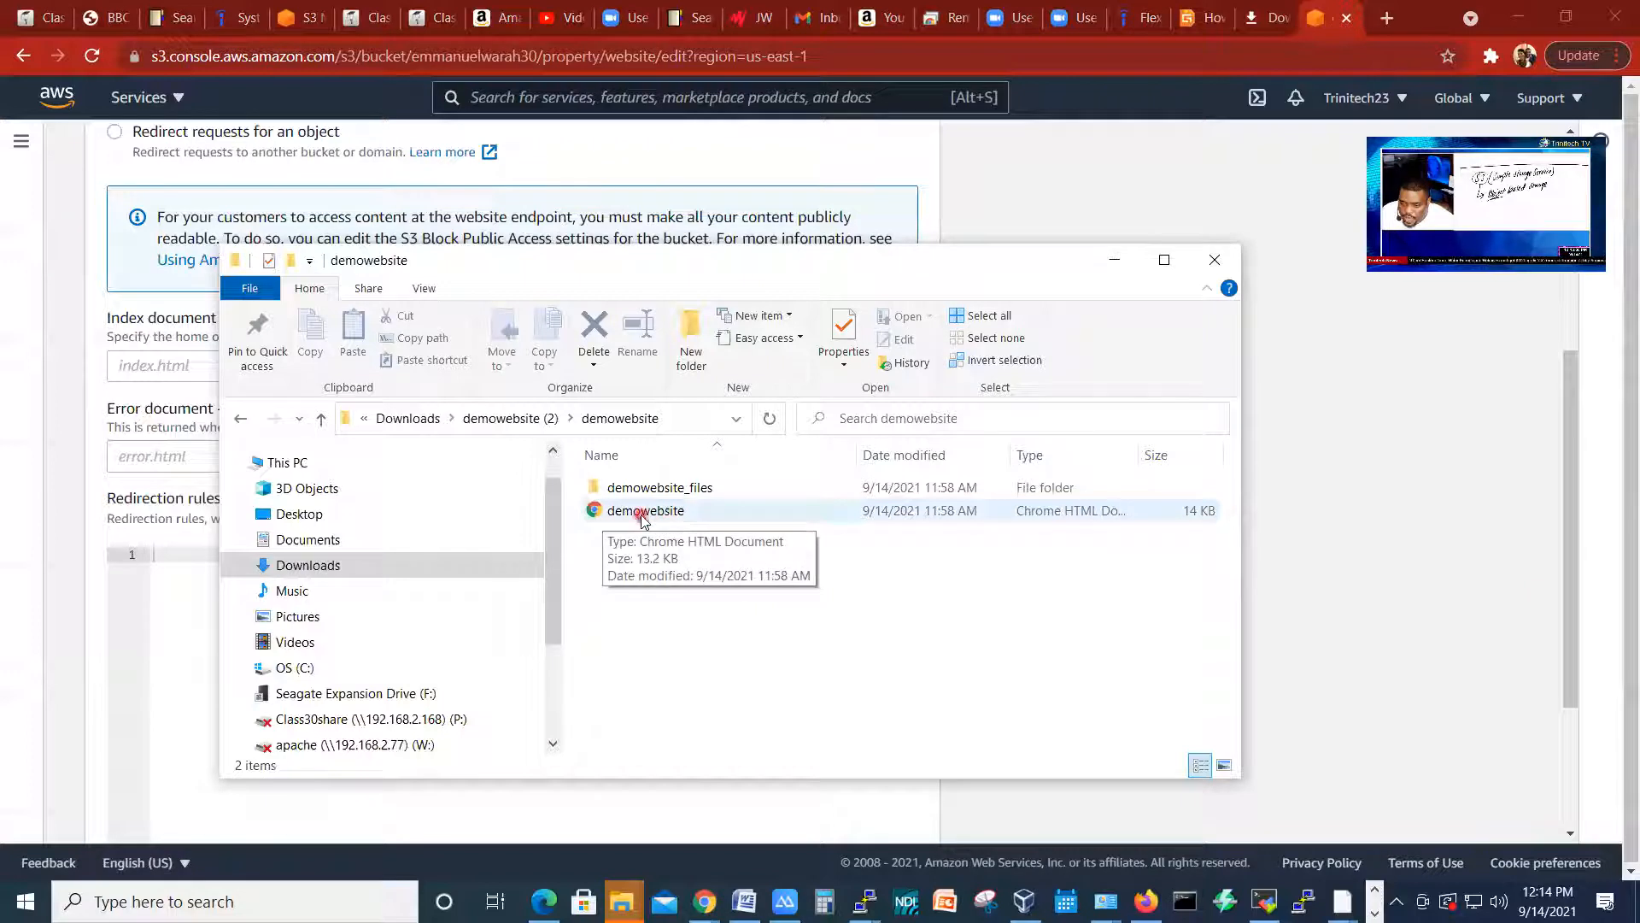
drag(631, 519, 1000, 222)
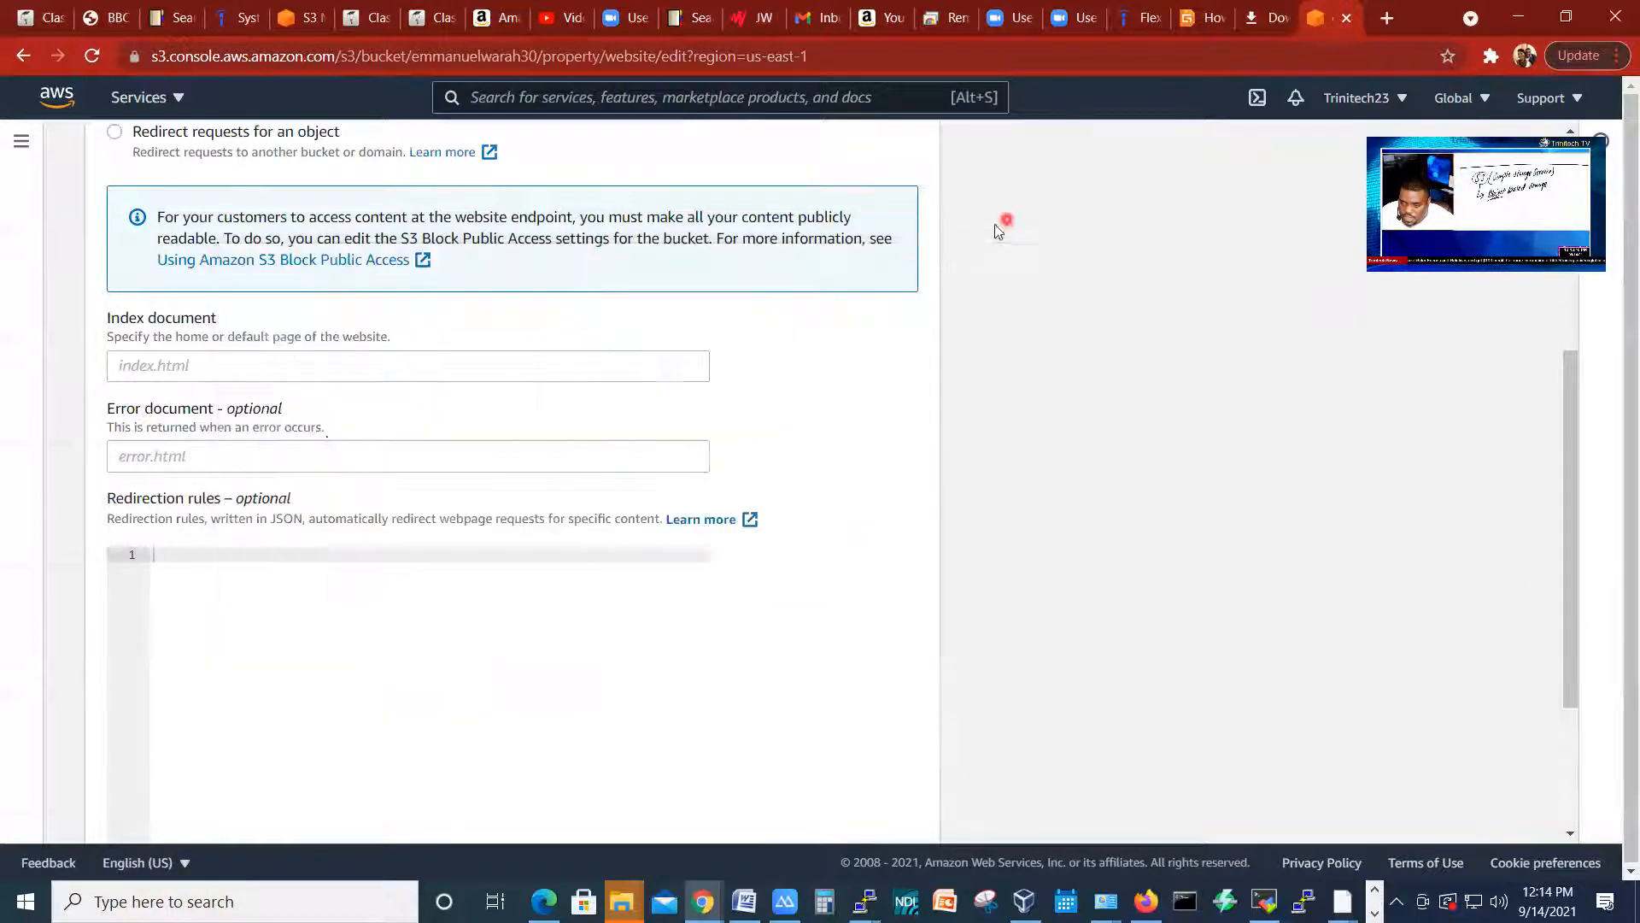
click(127, 365)
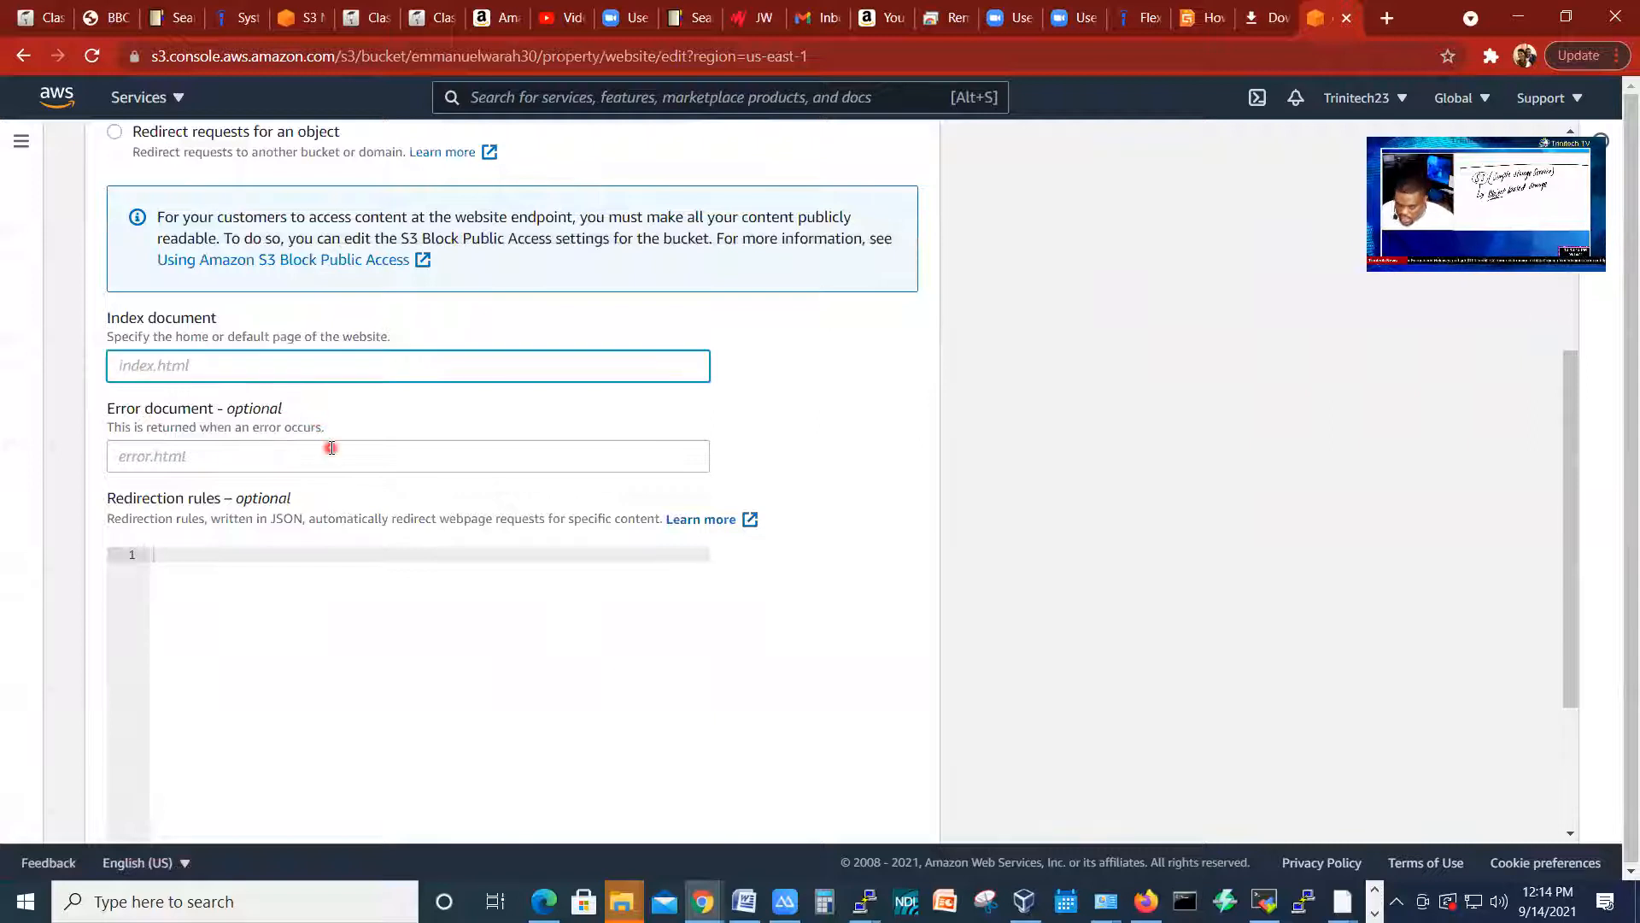
text(demowebsite.ht)
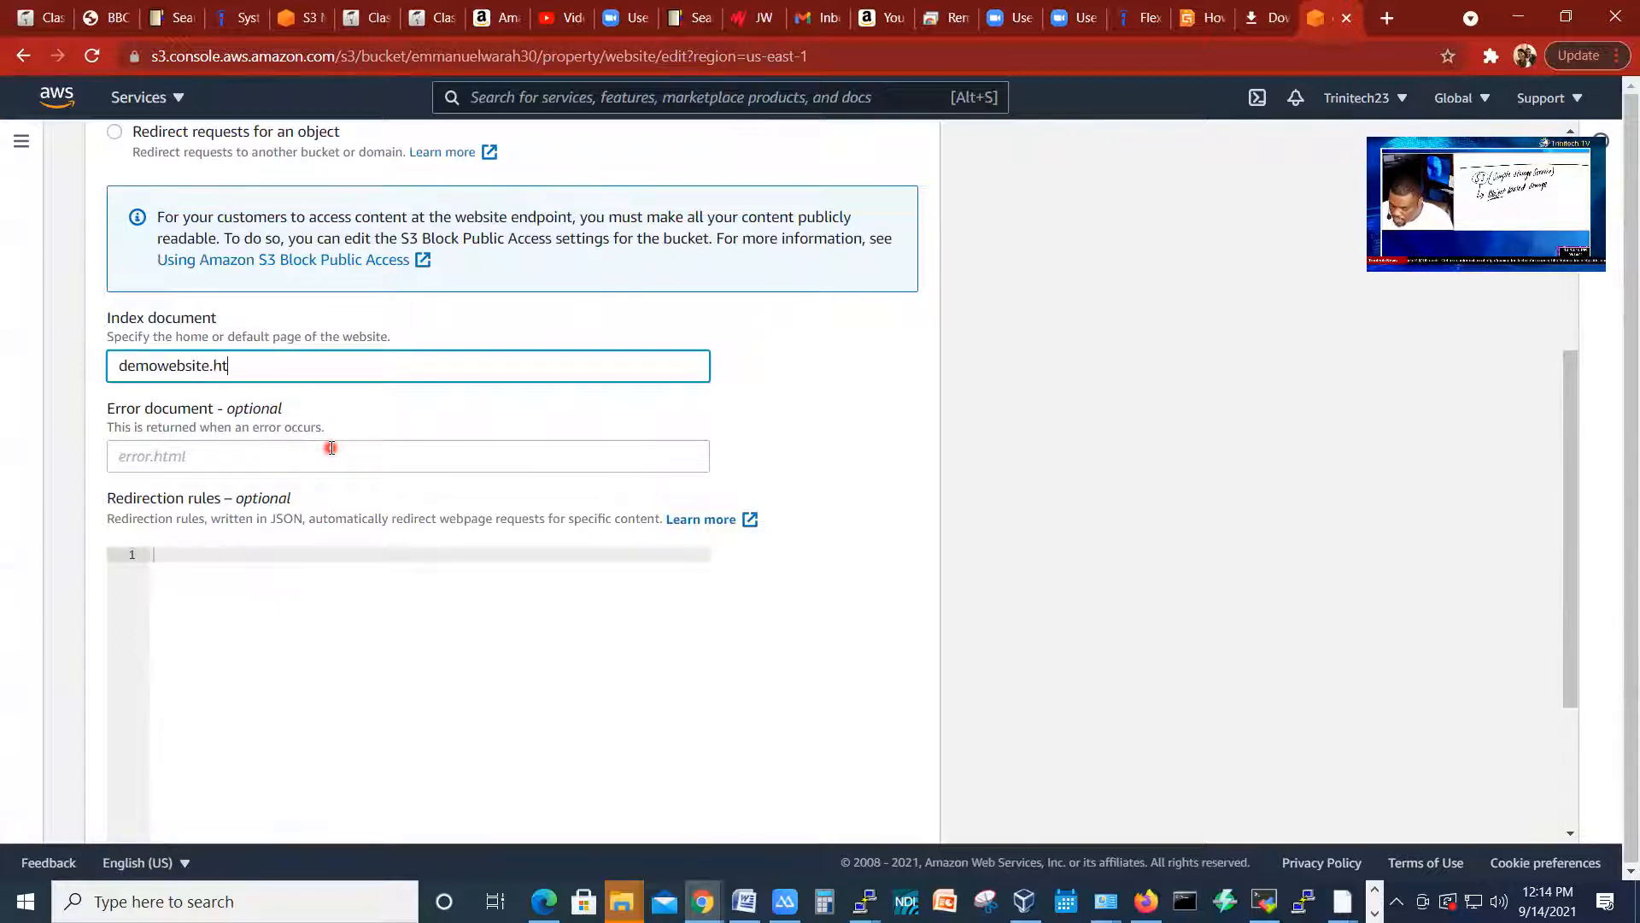
text(ml)
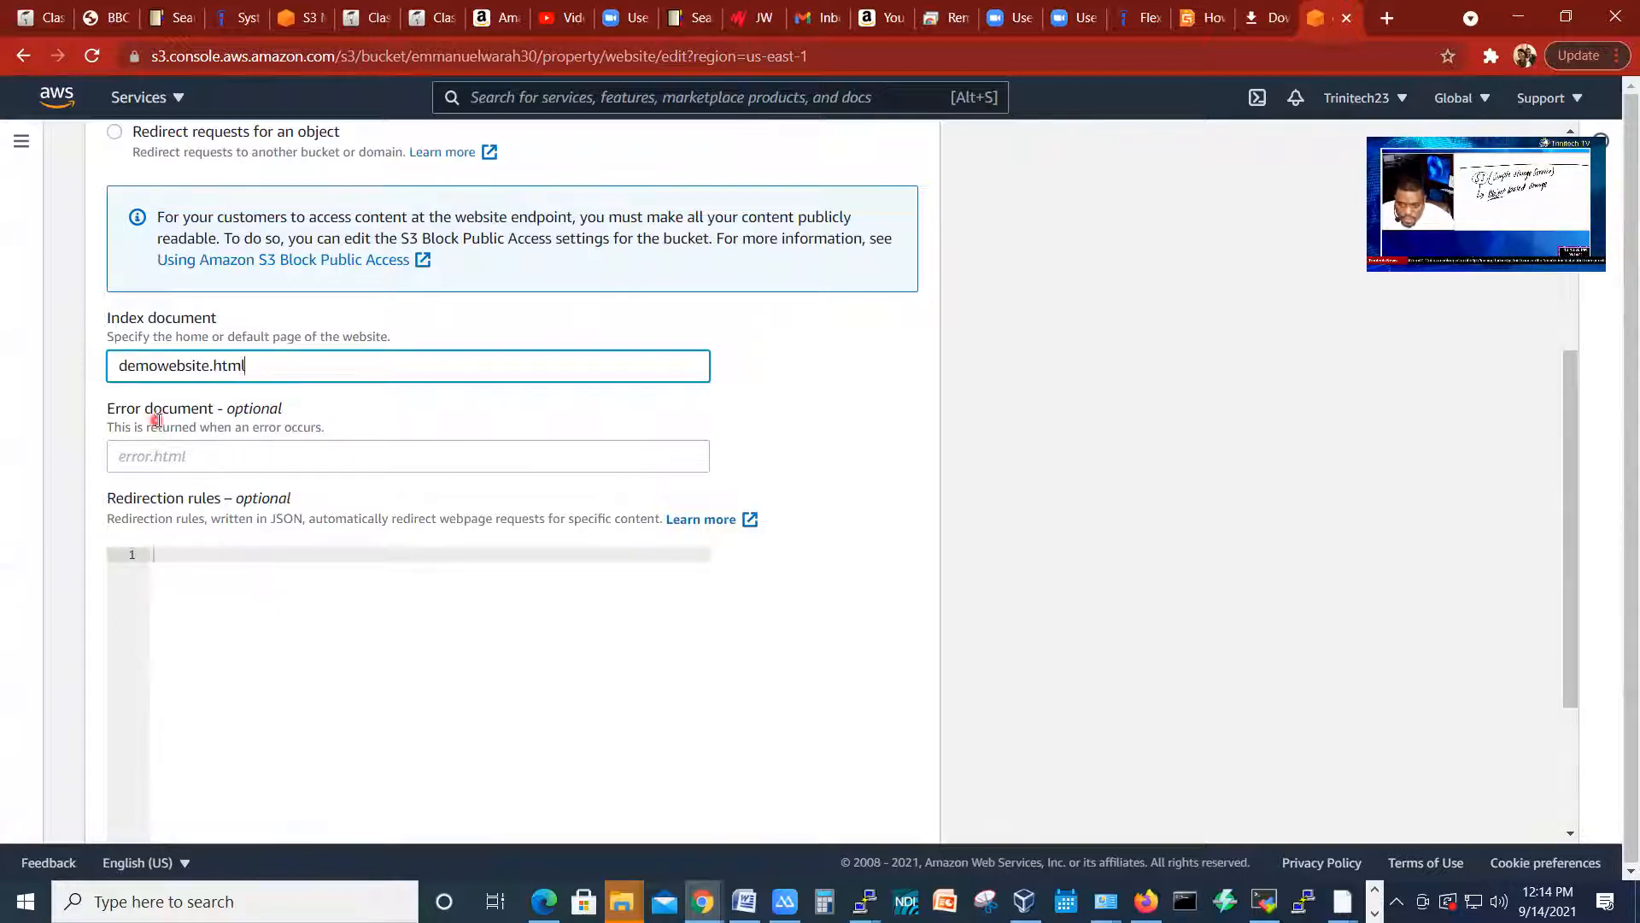
Step: Set the error document to demowebsite.html and save the static website hosting changes
click(161, 458)
text(demowebsite.html)
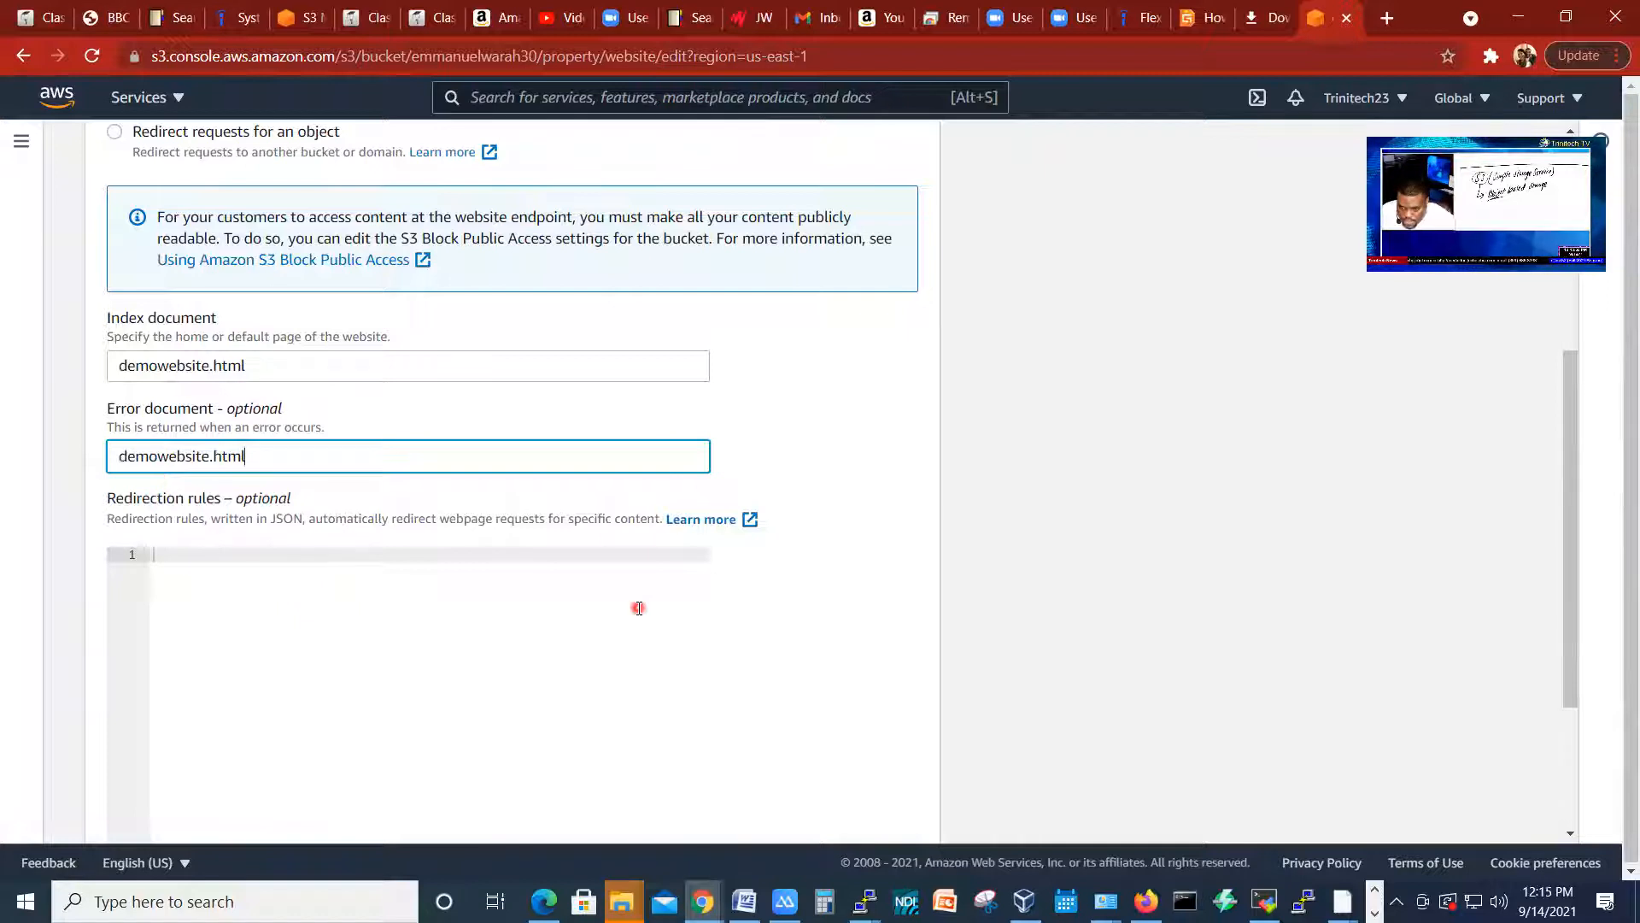
scroll(639, 609, down, 3)
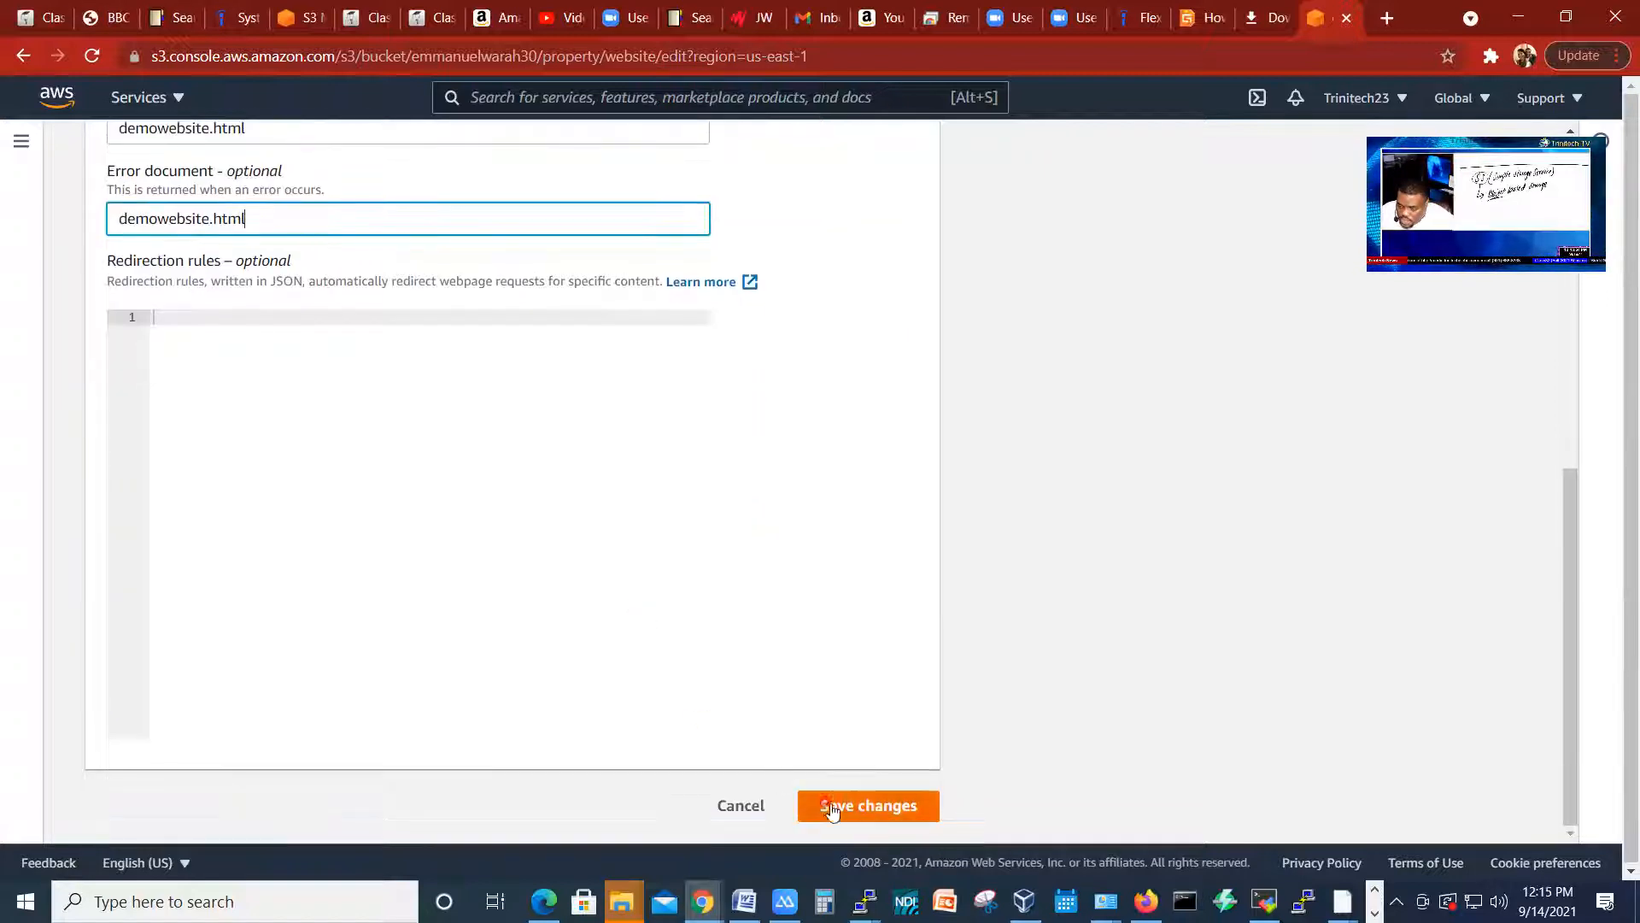
click(852, 807)
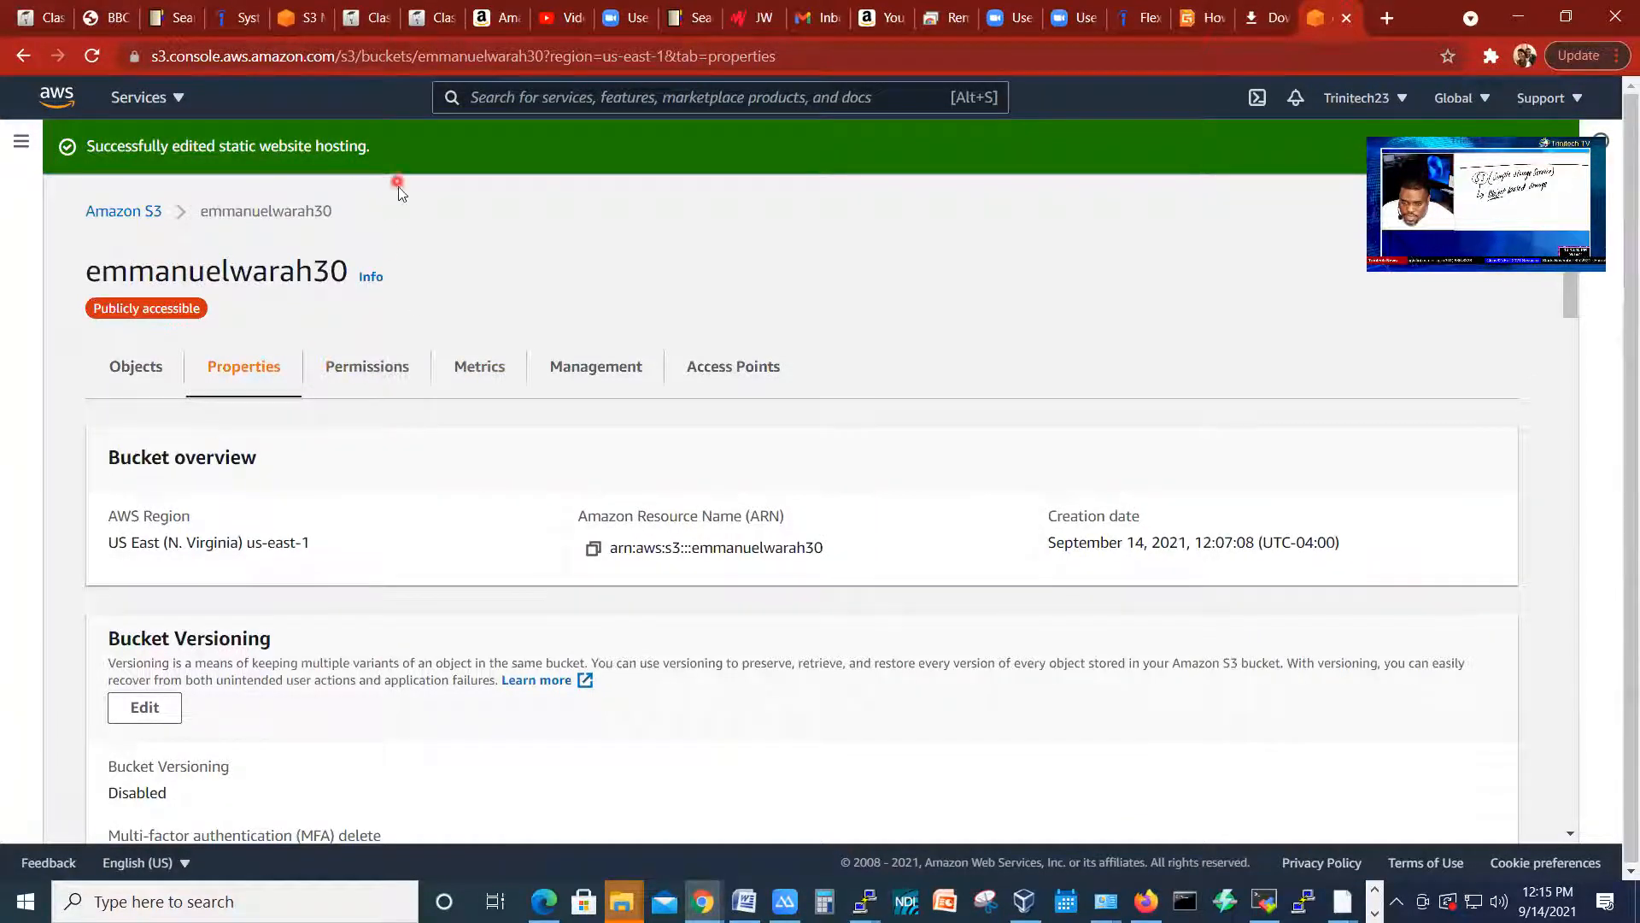
Step: Find the static website hosting section in the bucket's properties and copy the bucket website endpoint
scroll(464, 407, down, 1)
scroll(464, 406, down, 10)
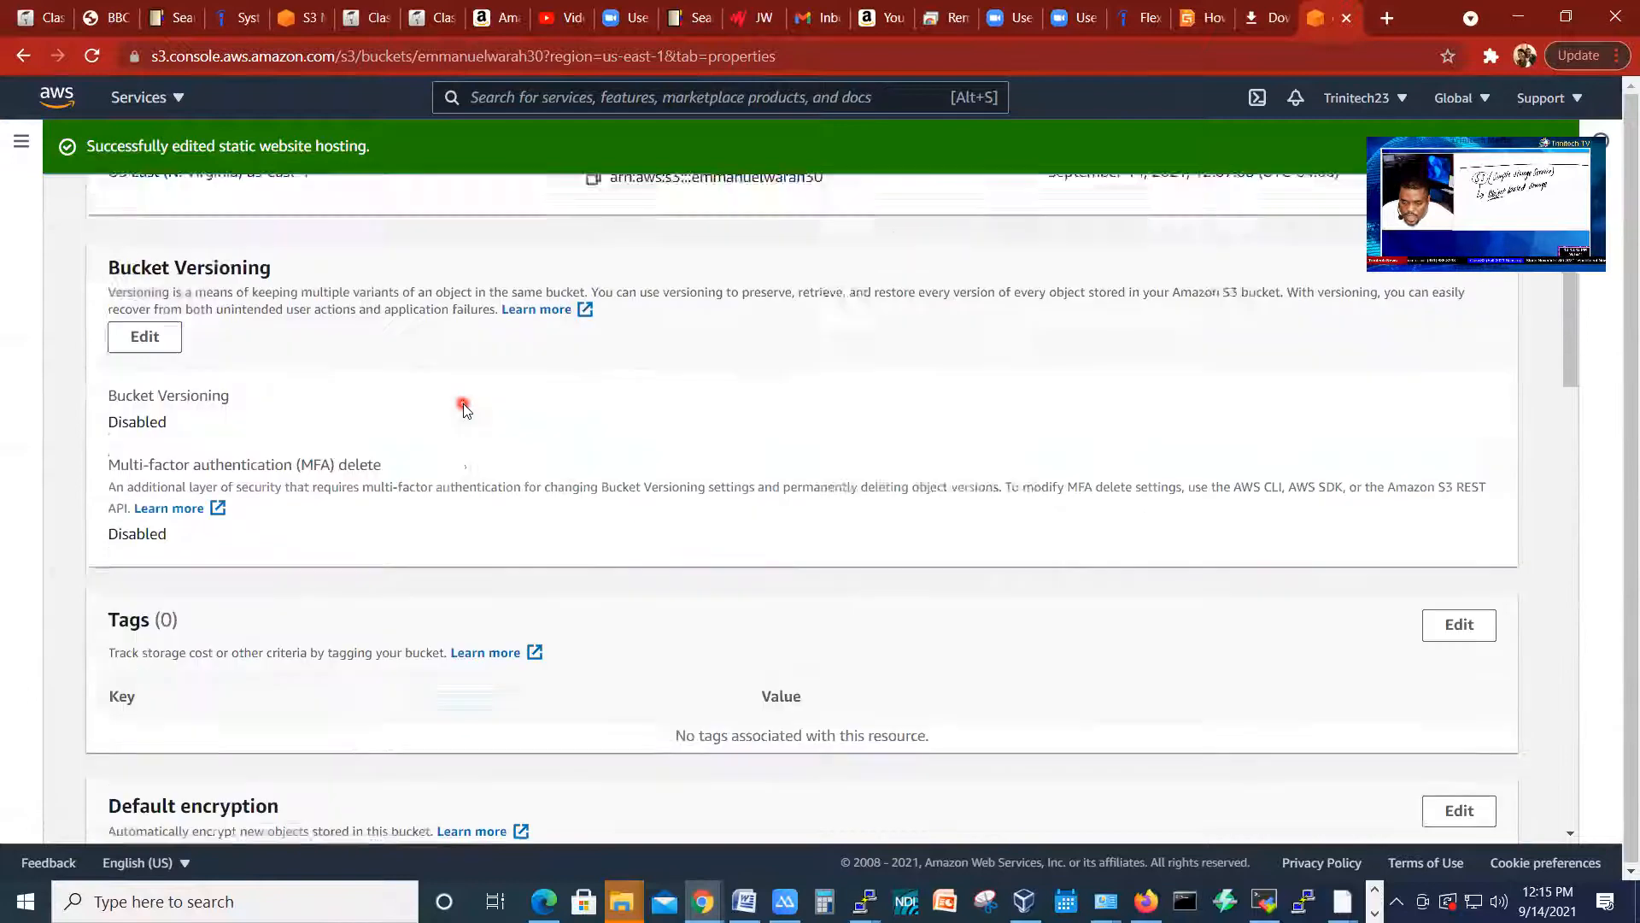
scroll(455, 399, down, 15)
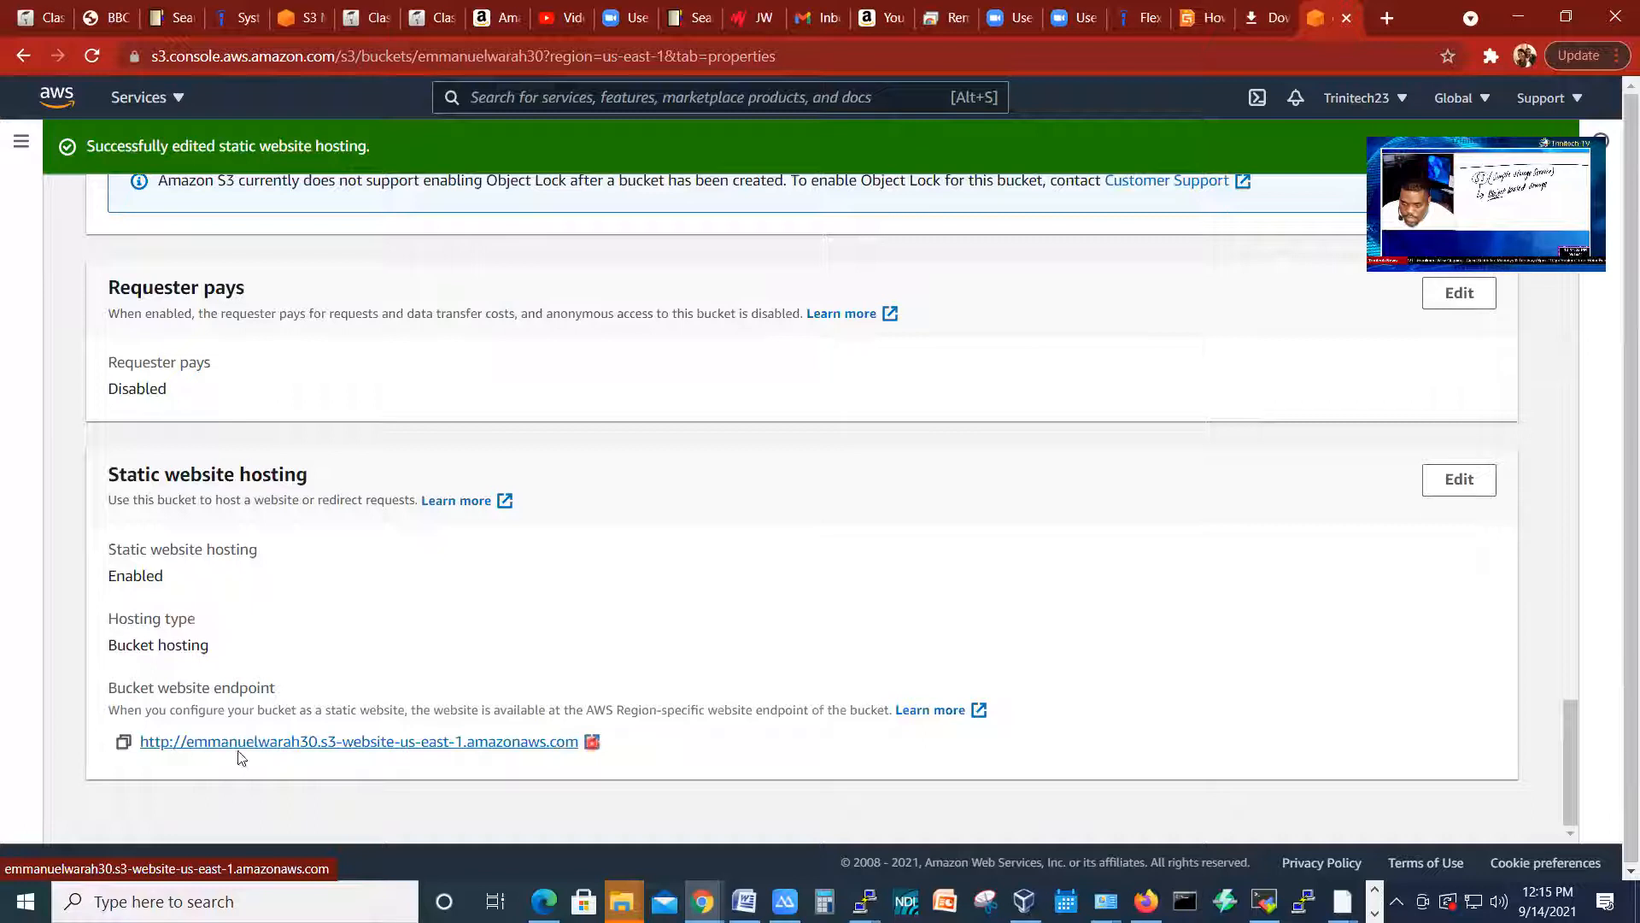
click(122, 743)
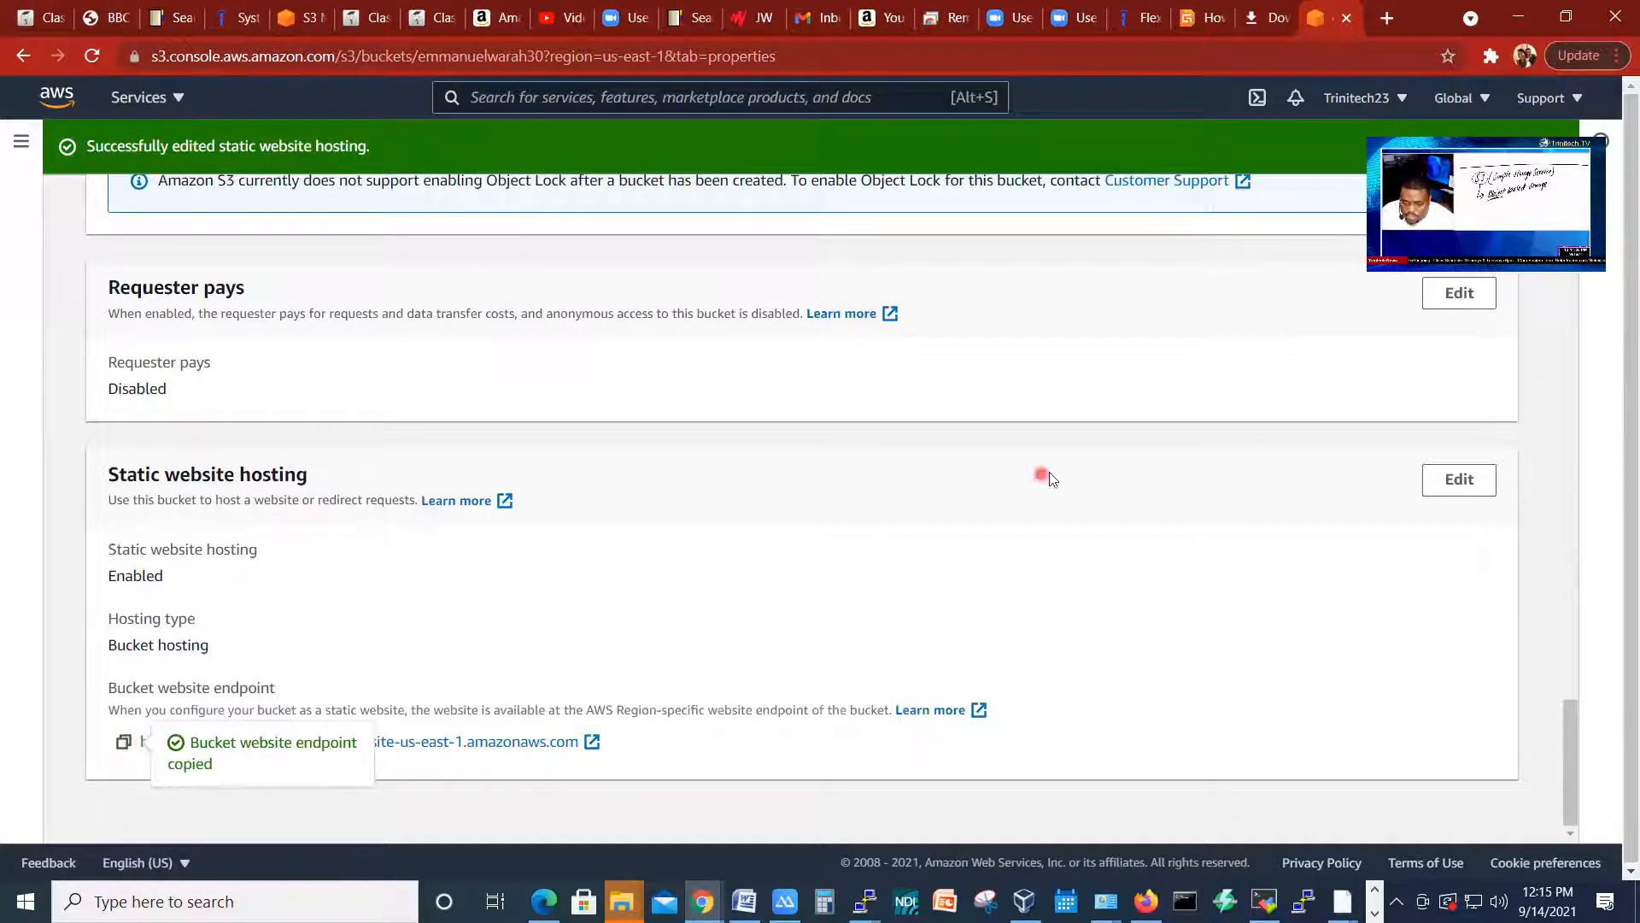
Step: Load the copied bucket website endpoint in a new browser tab
click(1384, 15)
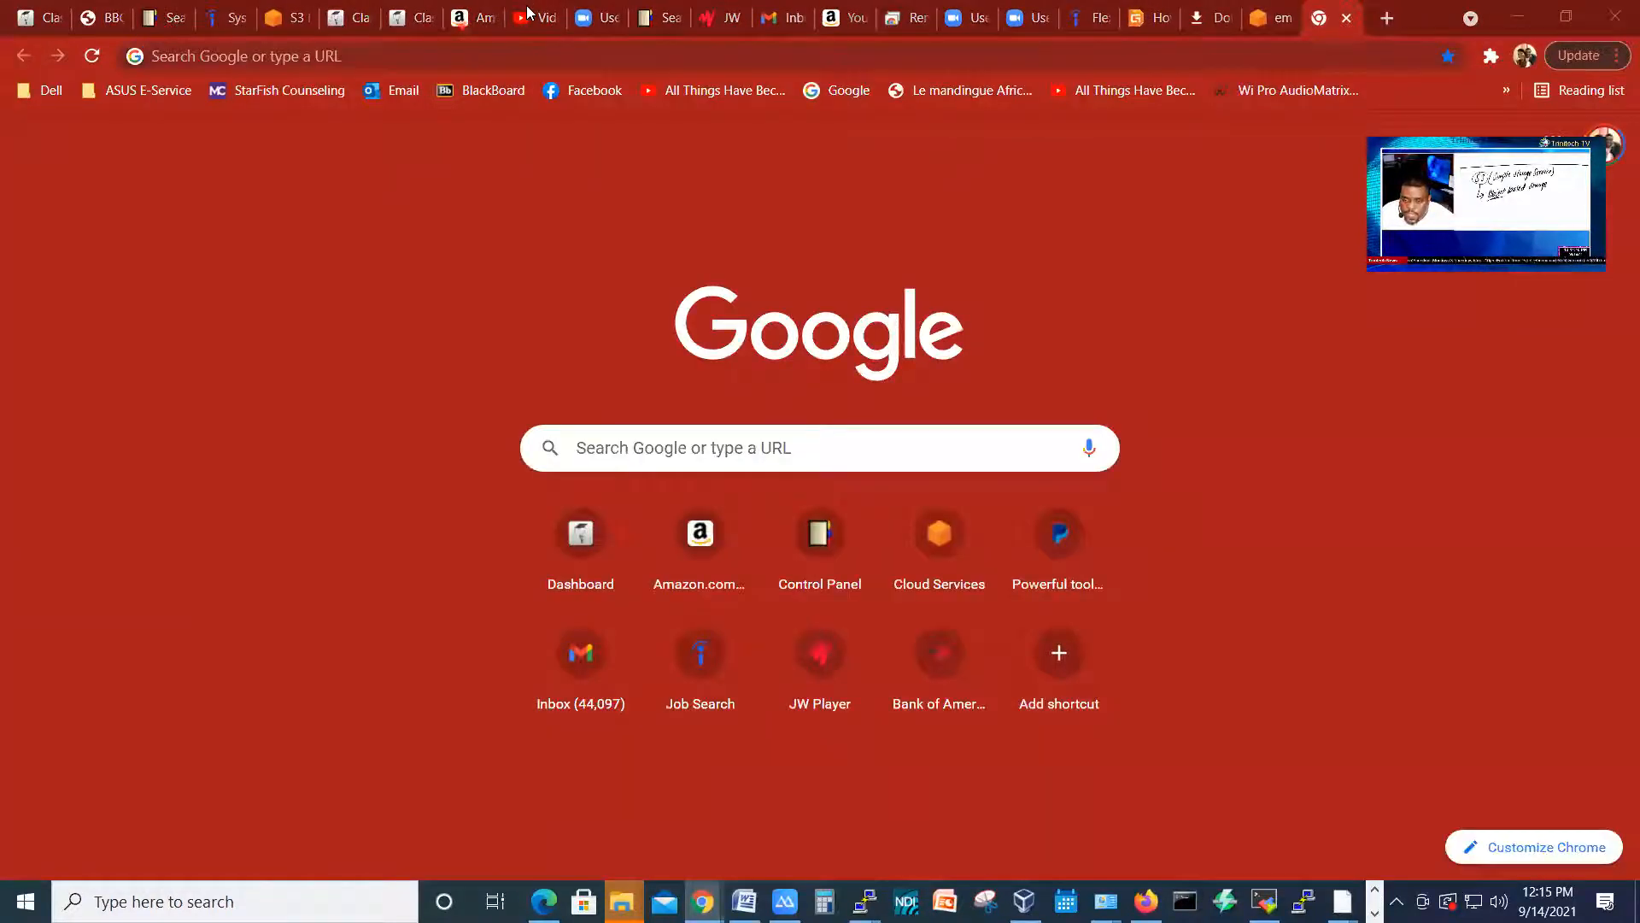
click(216, 58)
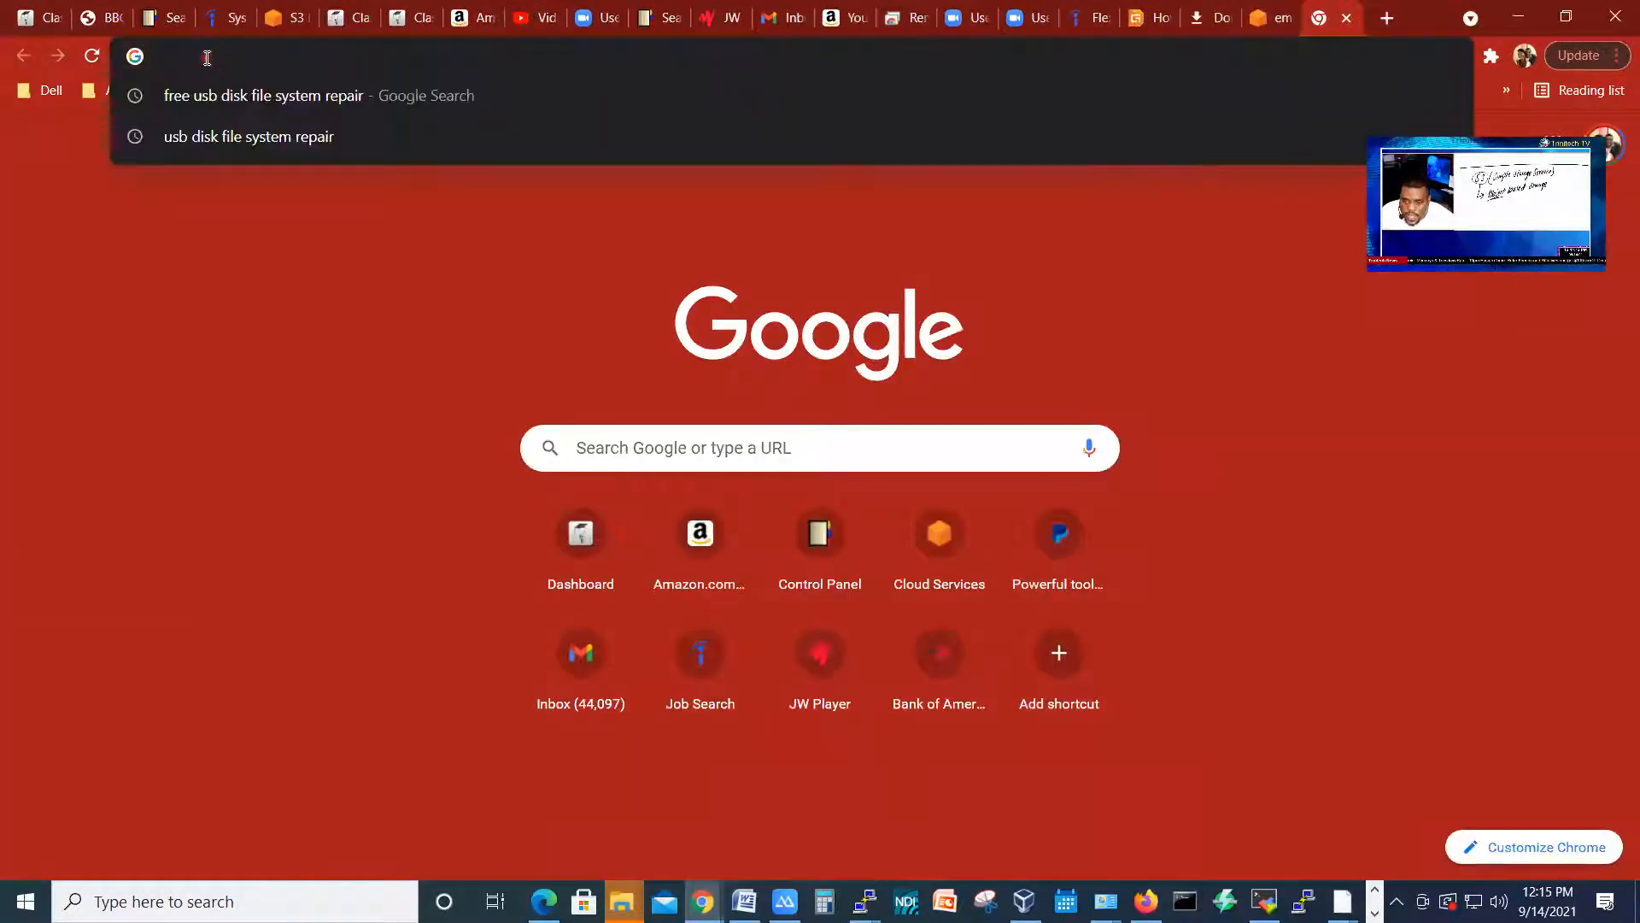
right_click(206, 57)
click(259, 201)
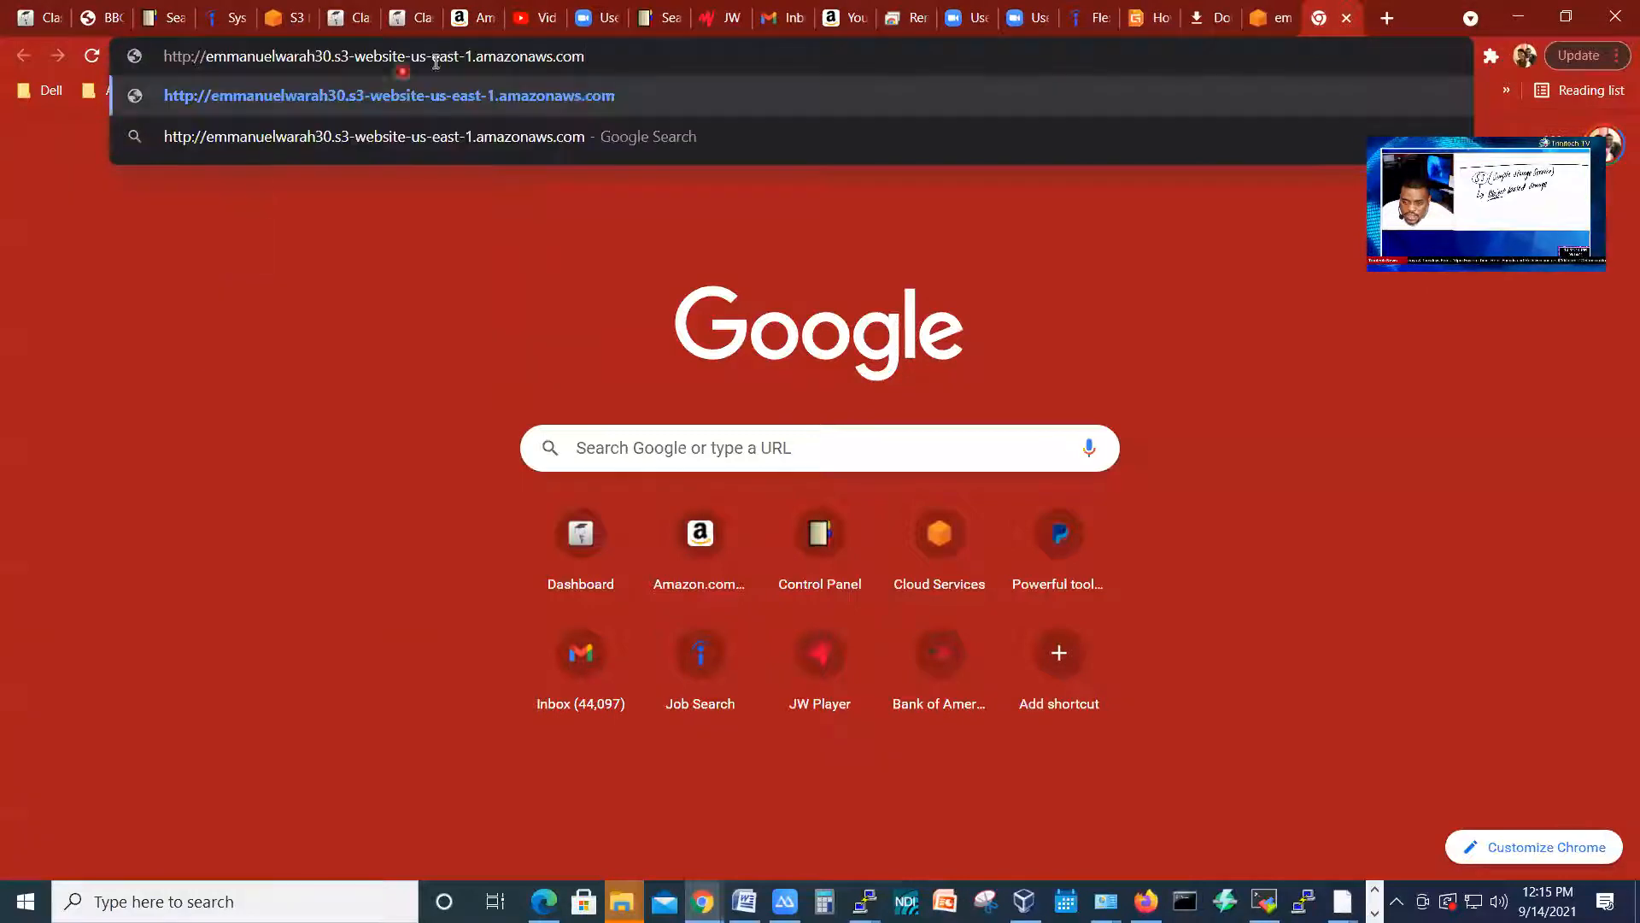
click(475, 77)
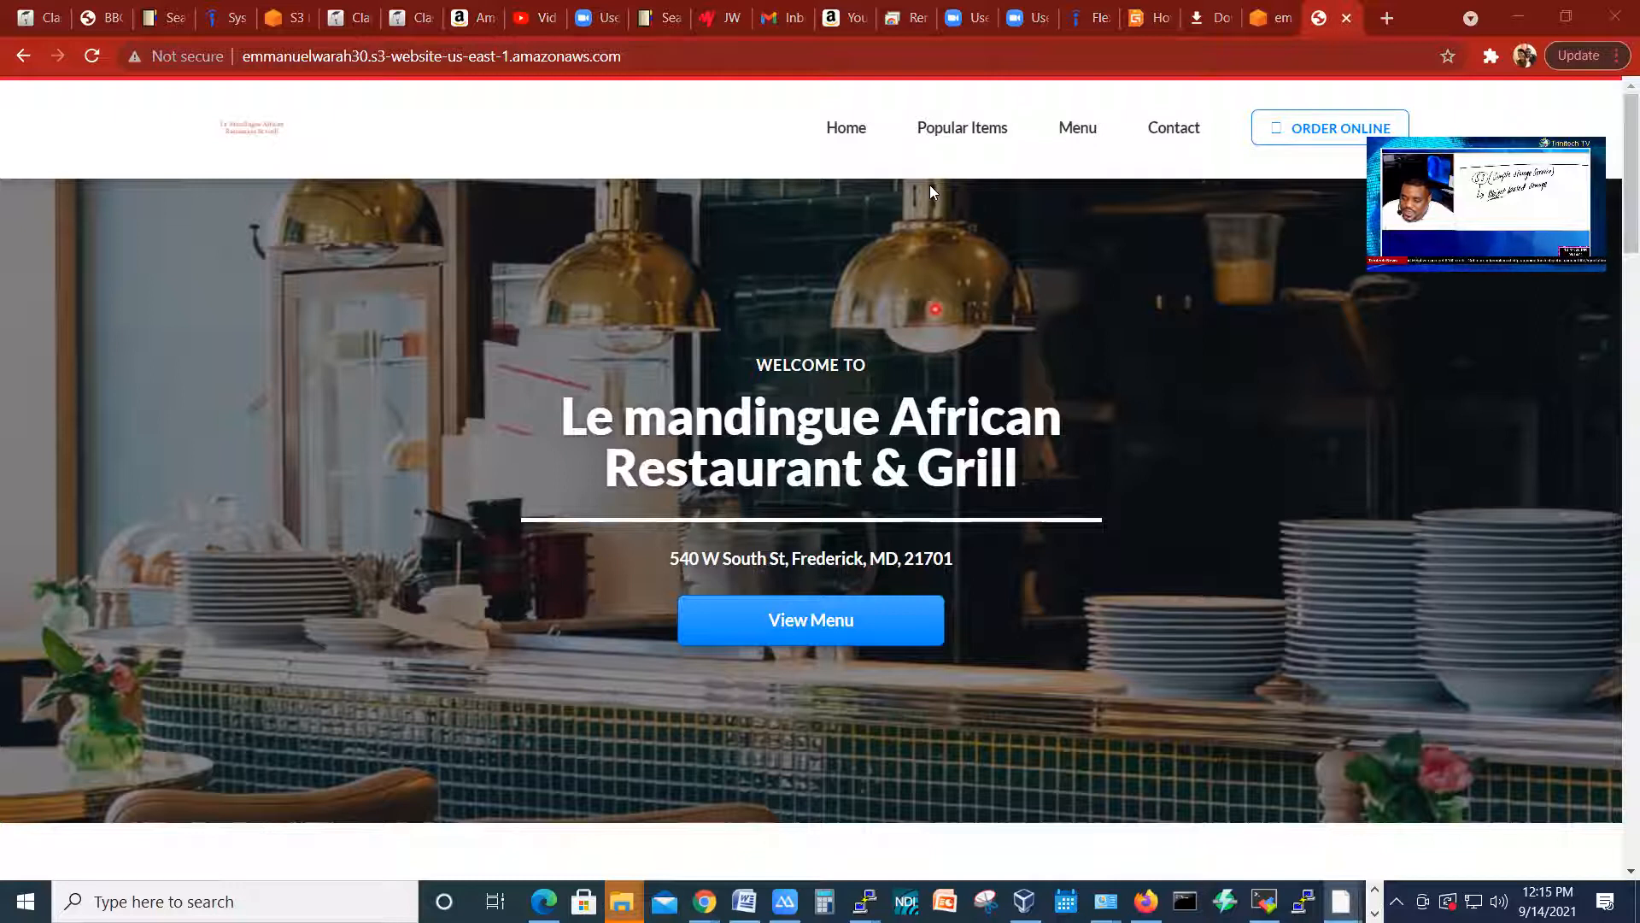
Step: Test the hosted site by viewing its Menu section, opening the Potato Greens with Rice dish and returning to the site
click(1076, 136)
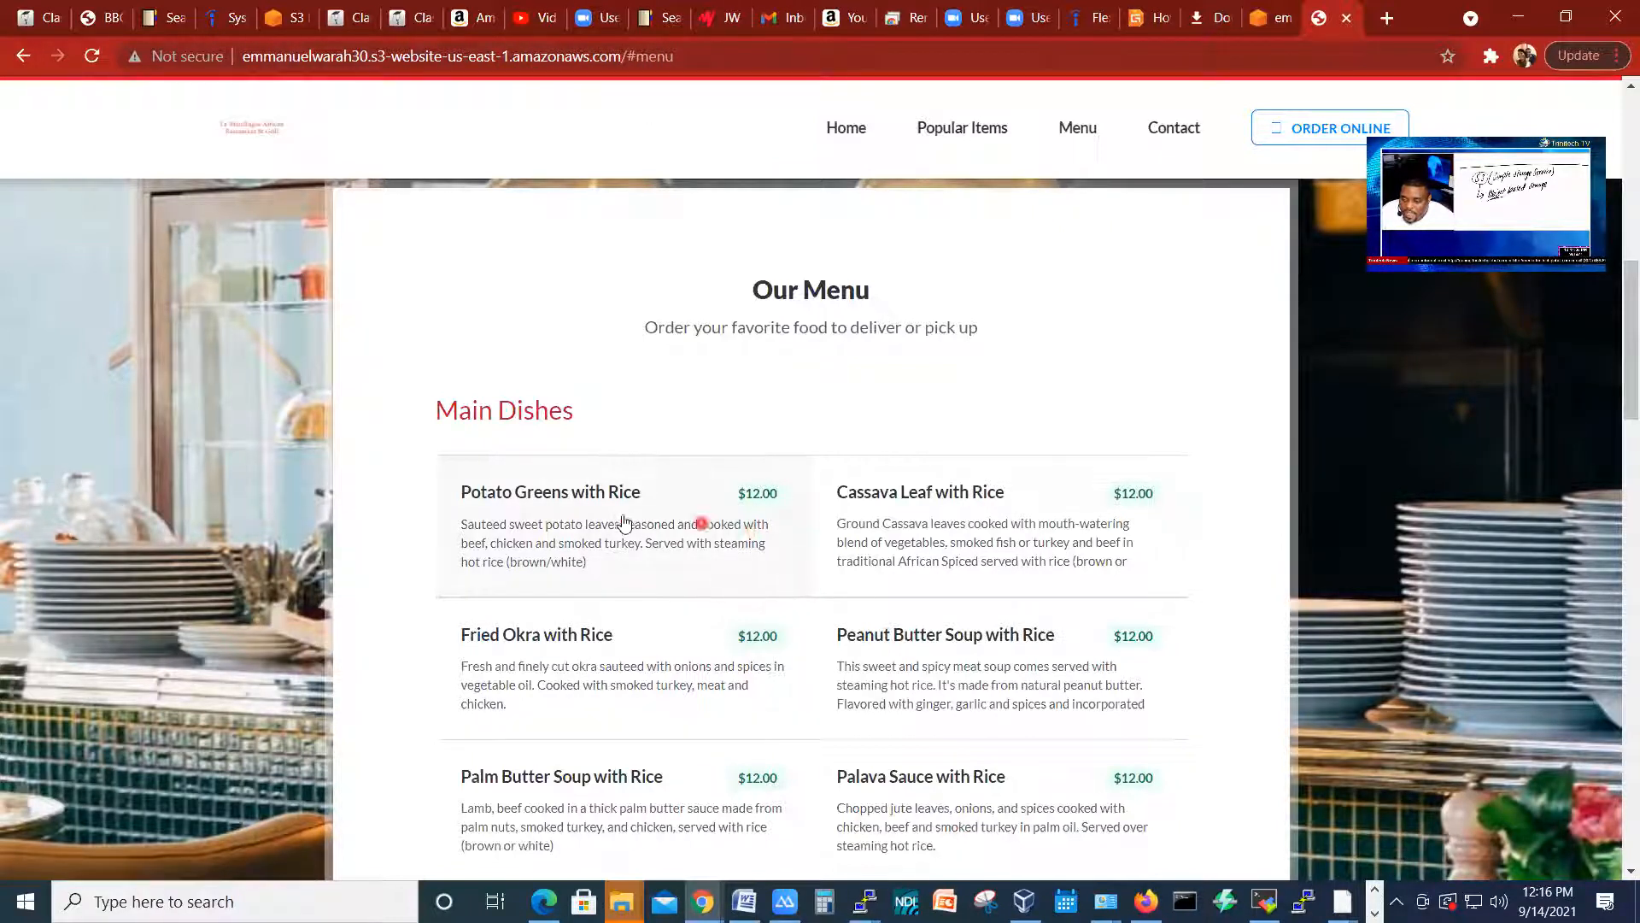
scroll(620, 521, down, 1)
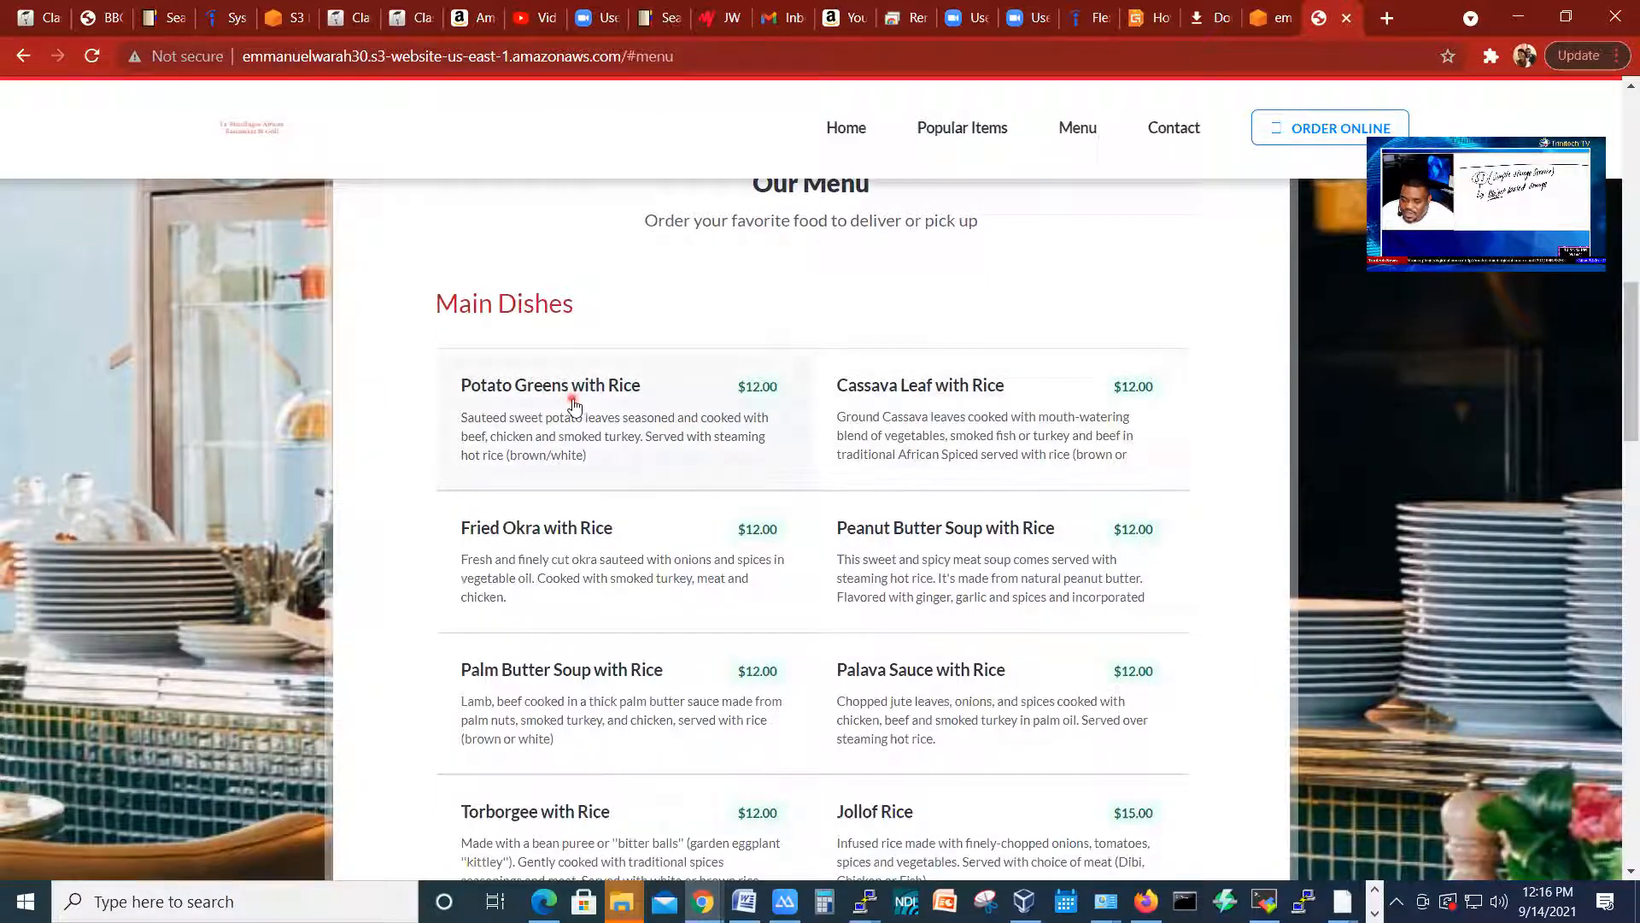
click(532, 451)
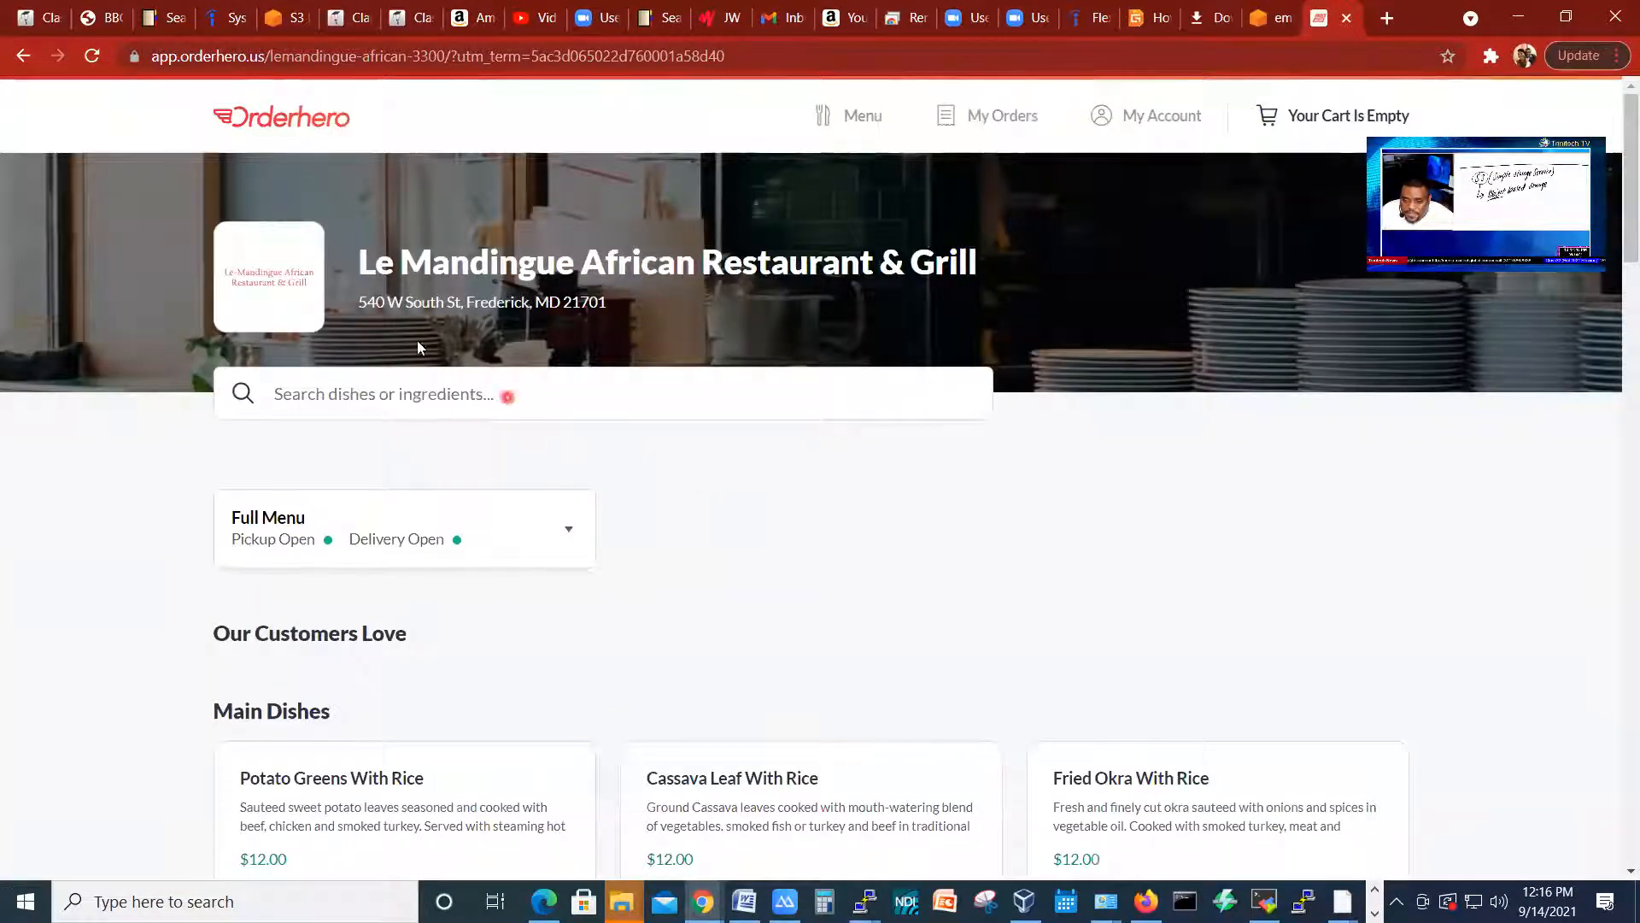
click(21, 54)
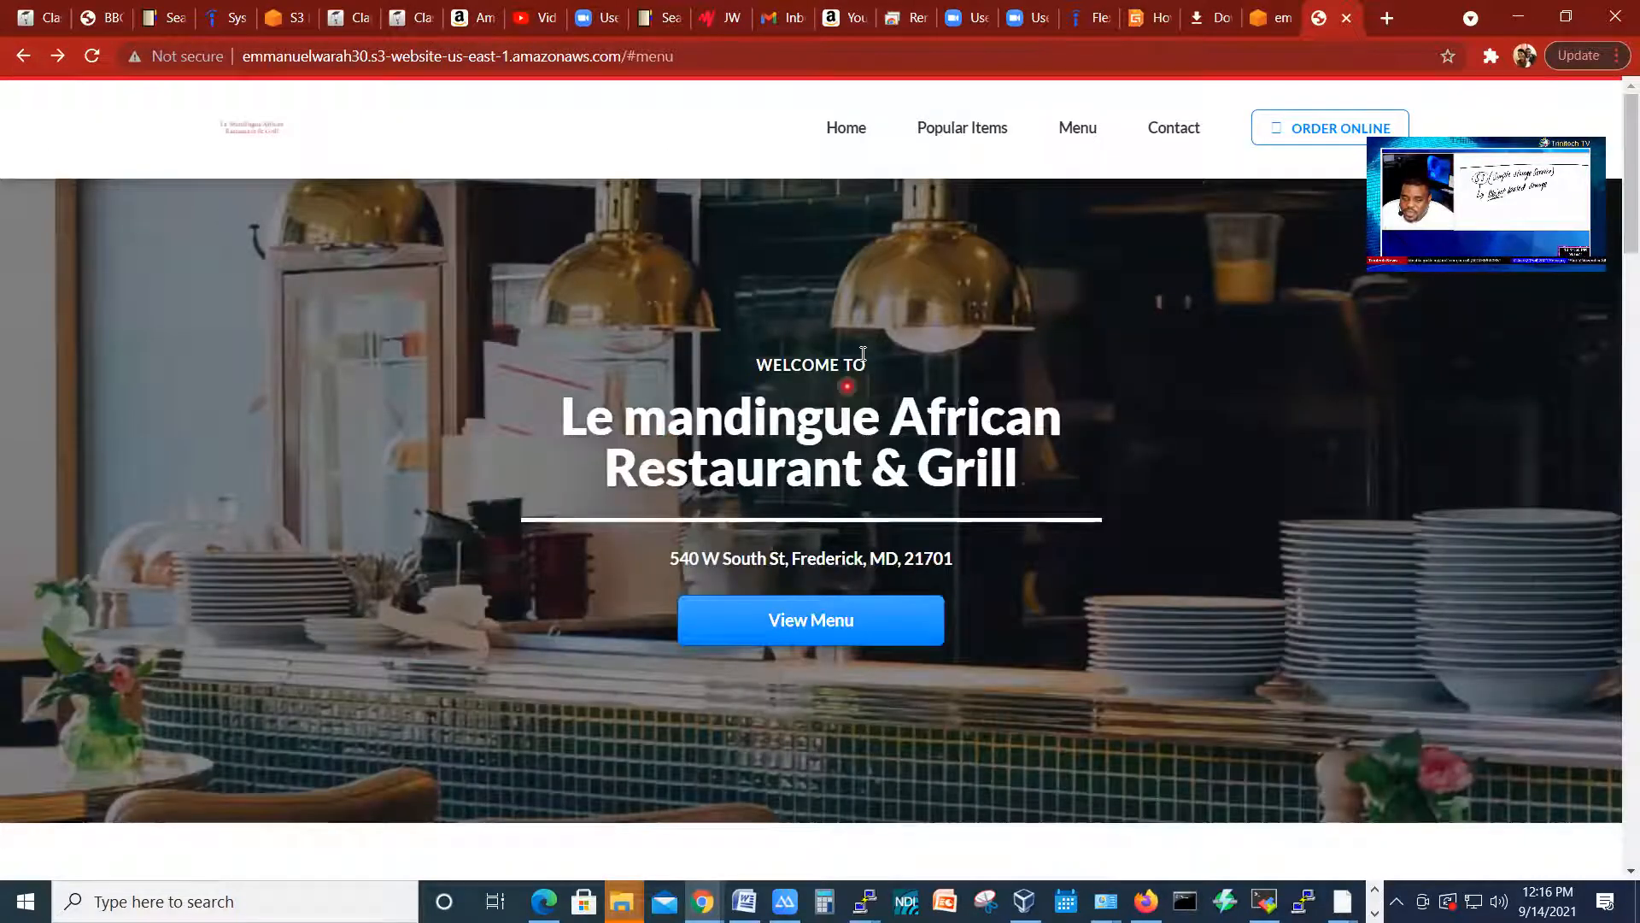